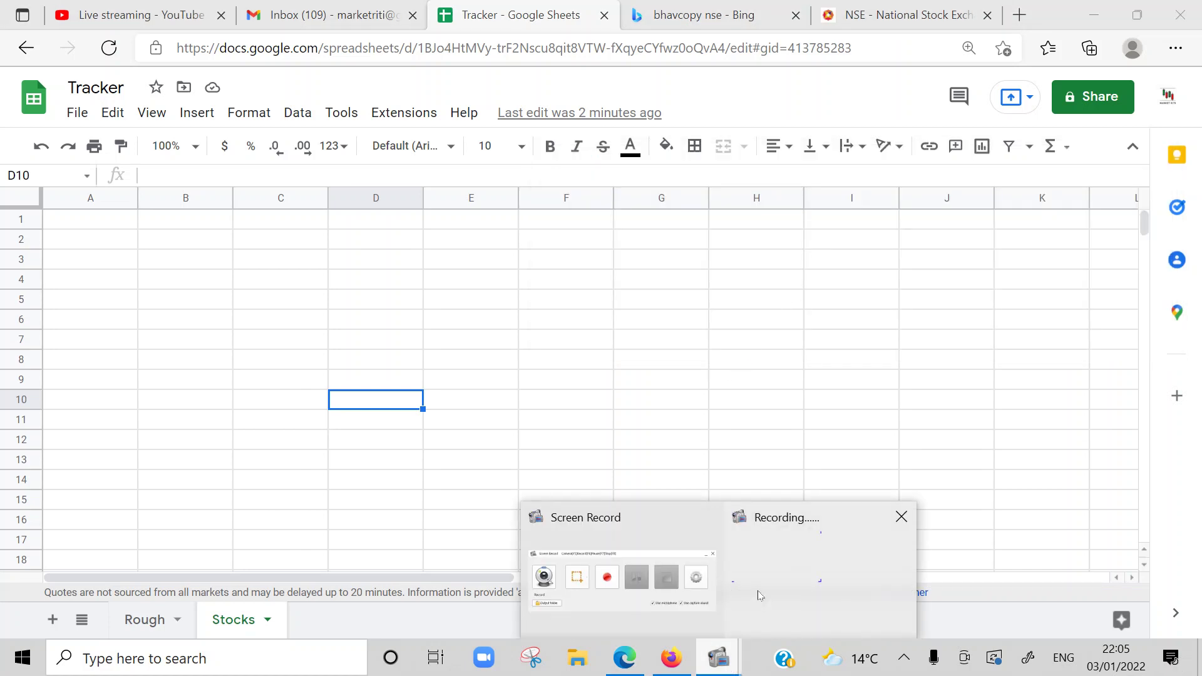
Select A1:H1 on the empty Stocks sheet, then switch to the NSE archives tab
{"action": "left_click", "coordinate": [511, 348]}
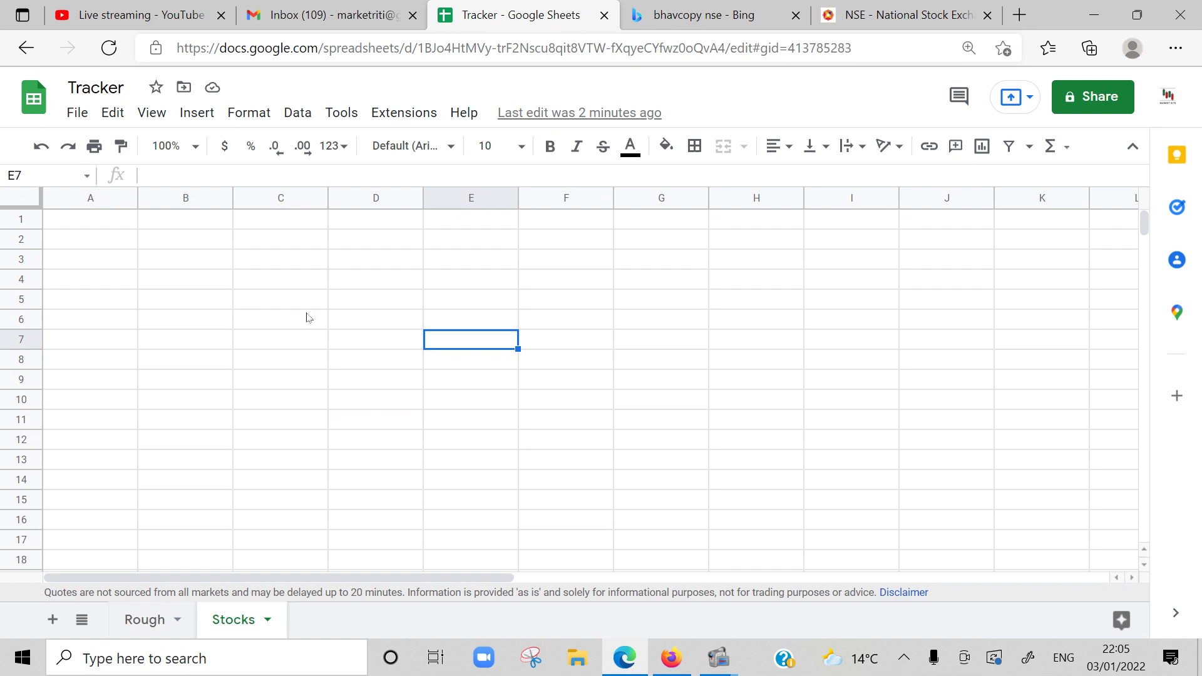
{"action": "left_click", "coordinate": [212, 281]}
{"action": "left_click", "coordinate": [107, 224]}
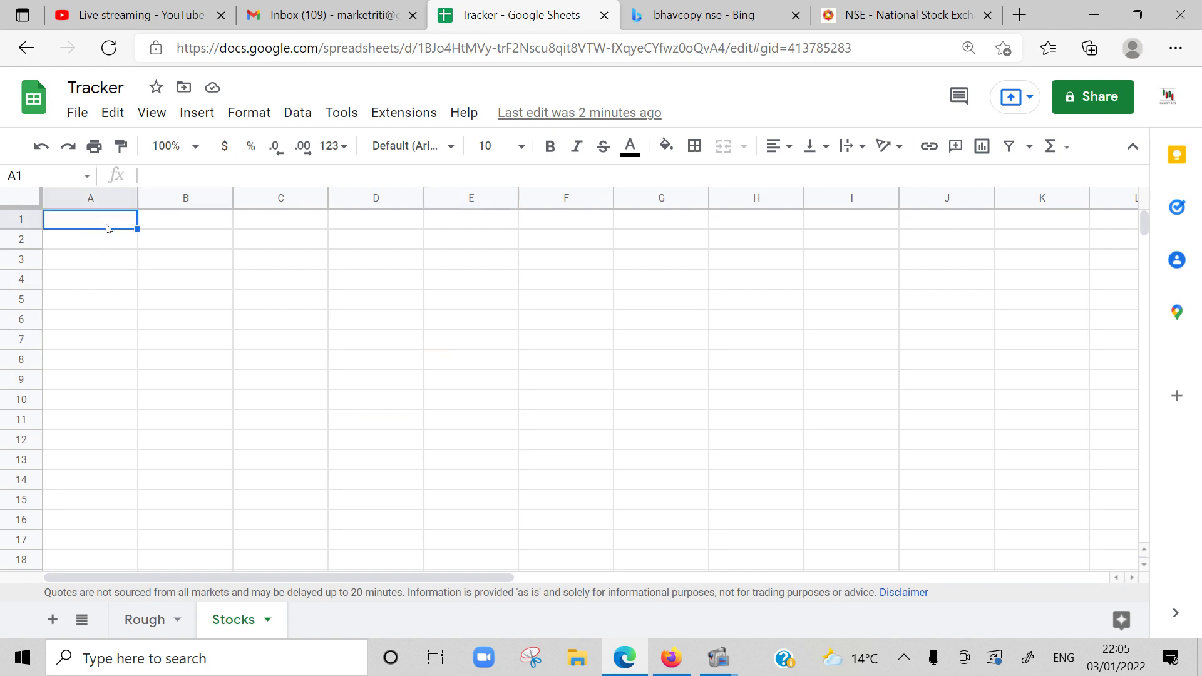
{"action": "left_click", "coordinate": [178, 281]}
{"action": "left_click_drag", "start_coordinate": [97, 219], "coordinate": [752, 237]}
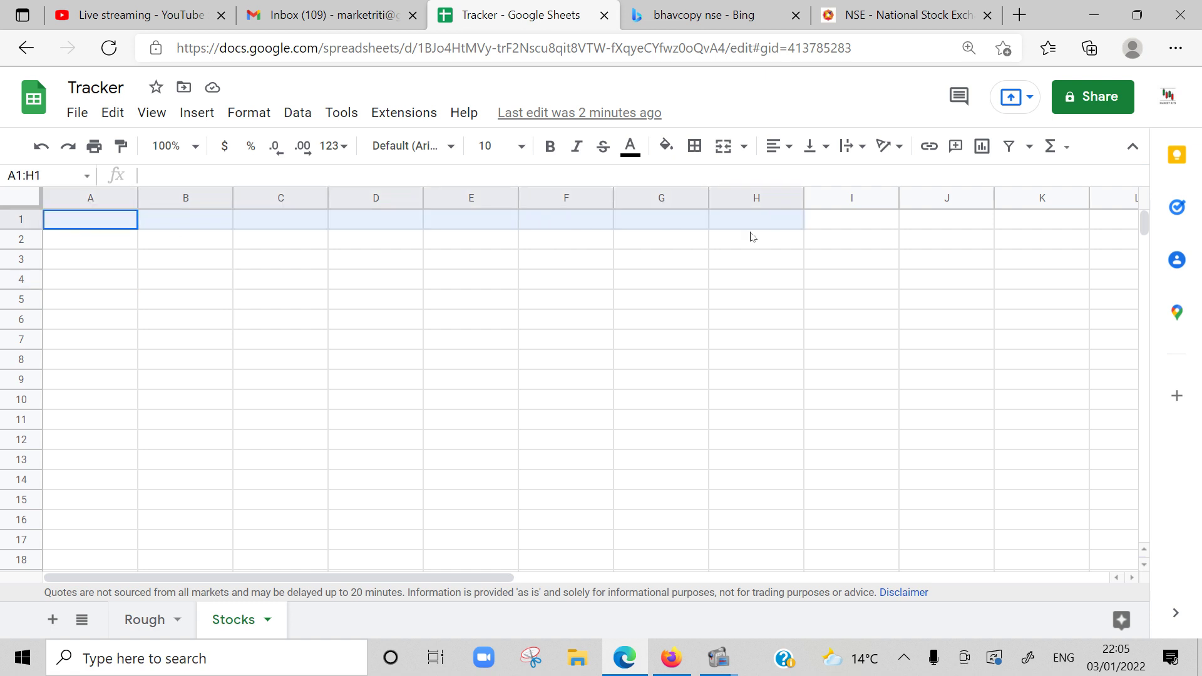
{"action": "left_click", "coordinate": [499, 277]}
{"action": "left_click", "coordinate": [194, 307]}
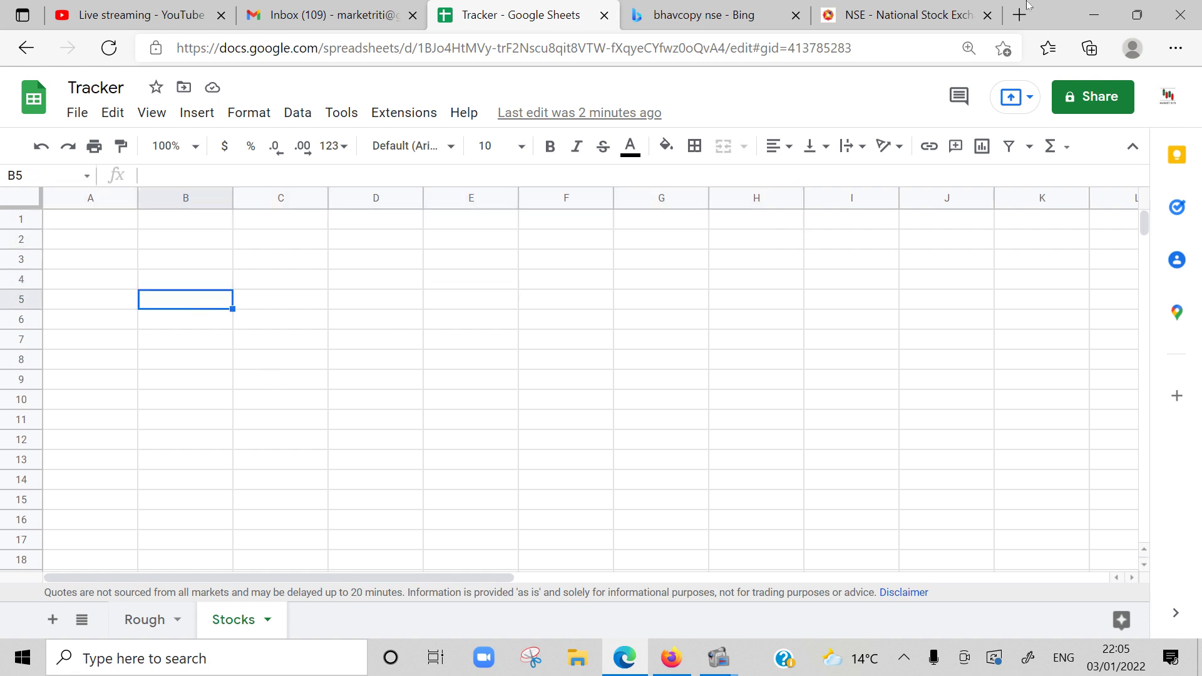
{"action": "left_click", "coordinate": [888, 11]}
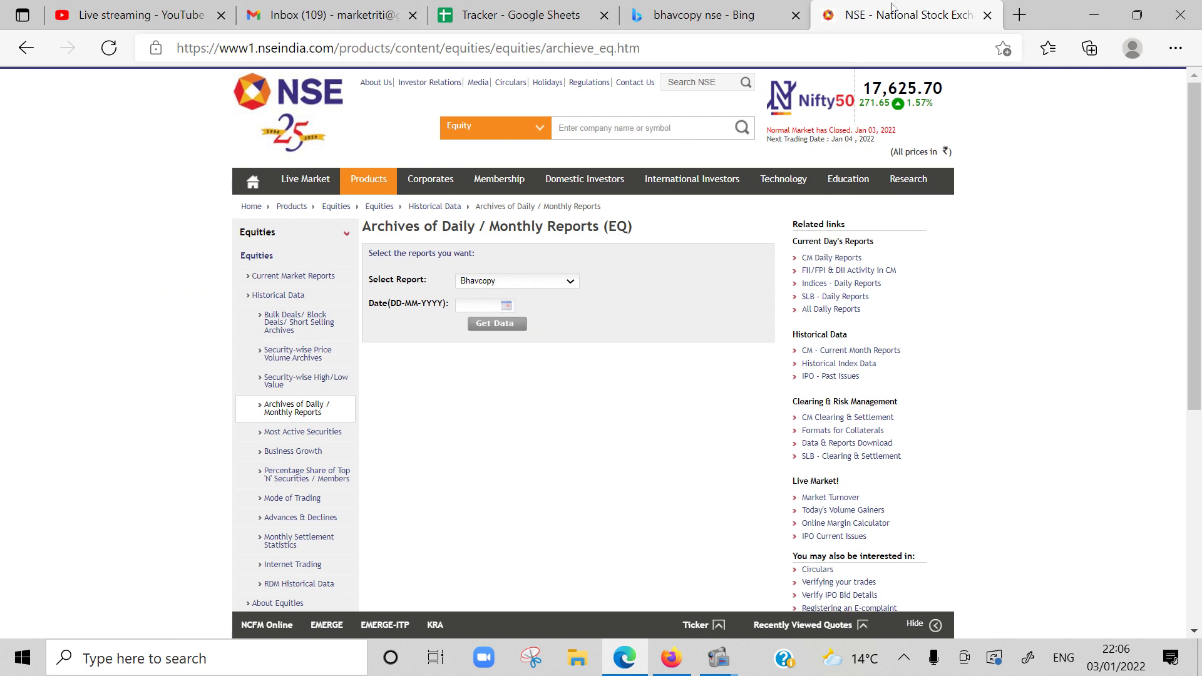
Reopen the NSE archives from the Bing results and request Bhavcopy for 03-01-2022
{"action": "key", "text": "ctrl+shift+Tab"}
{"action": "middle_click", "coordinate": [912, 13]}
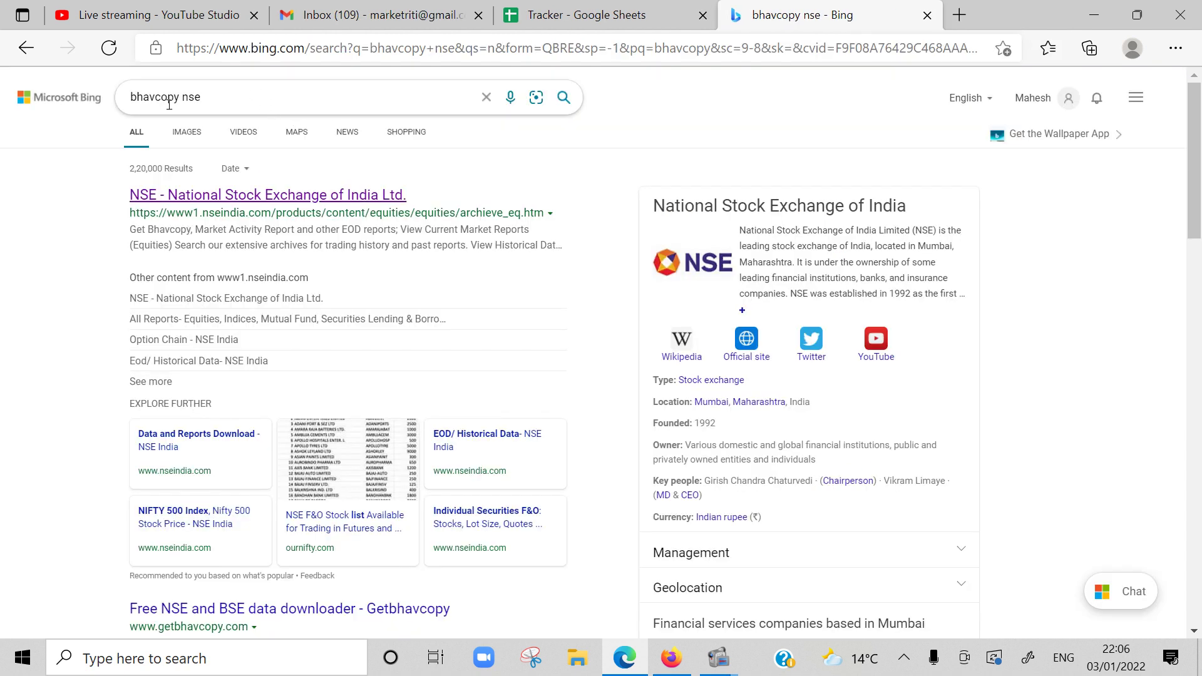
{"action": "left_click", "coordinate": [256, 195]}
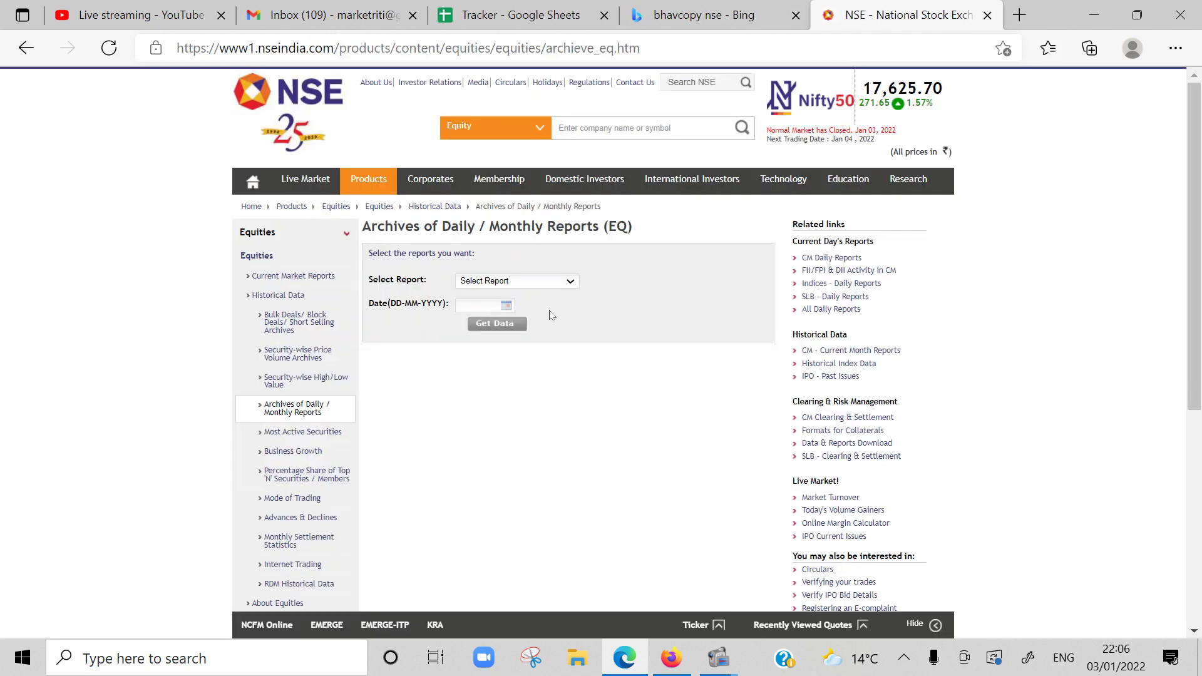
{"action": "left_click", "coordinate": [549, 282]}
{"action": "left_click", "coordinate": [524, 350]}
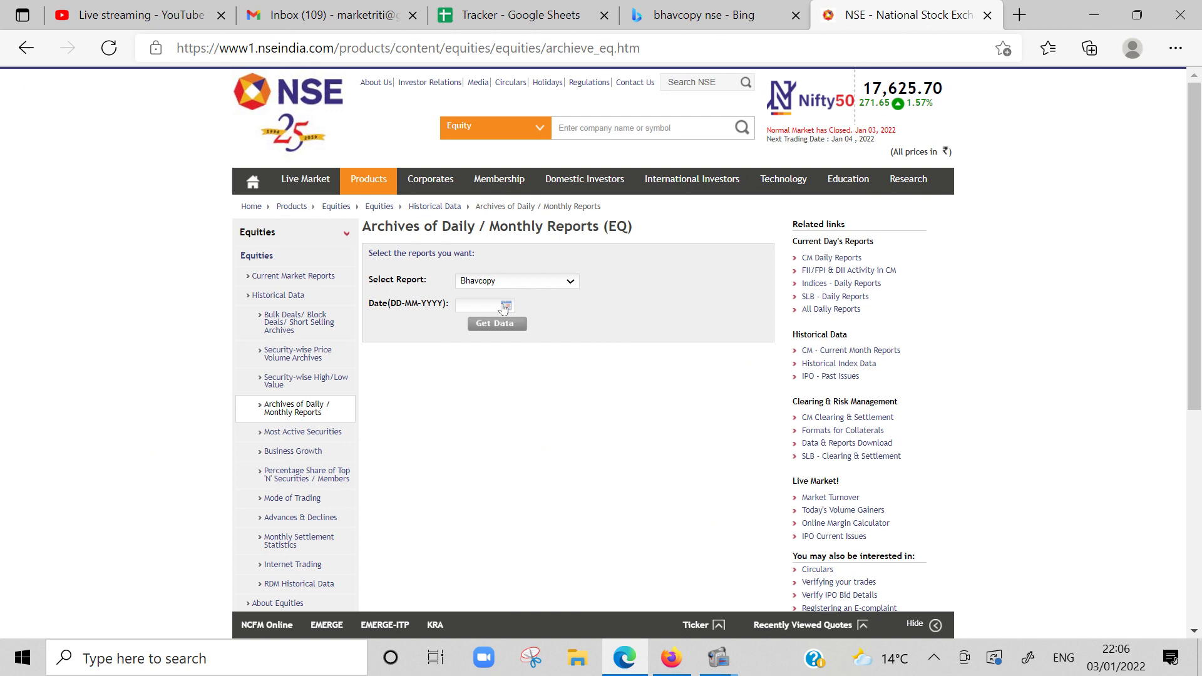
{"action": "left_click", "coordinate": [511, 305]}
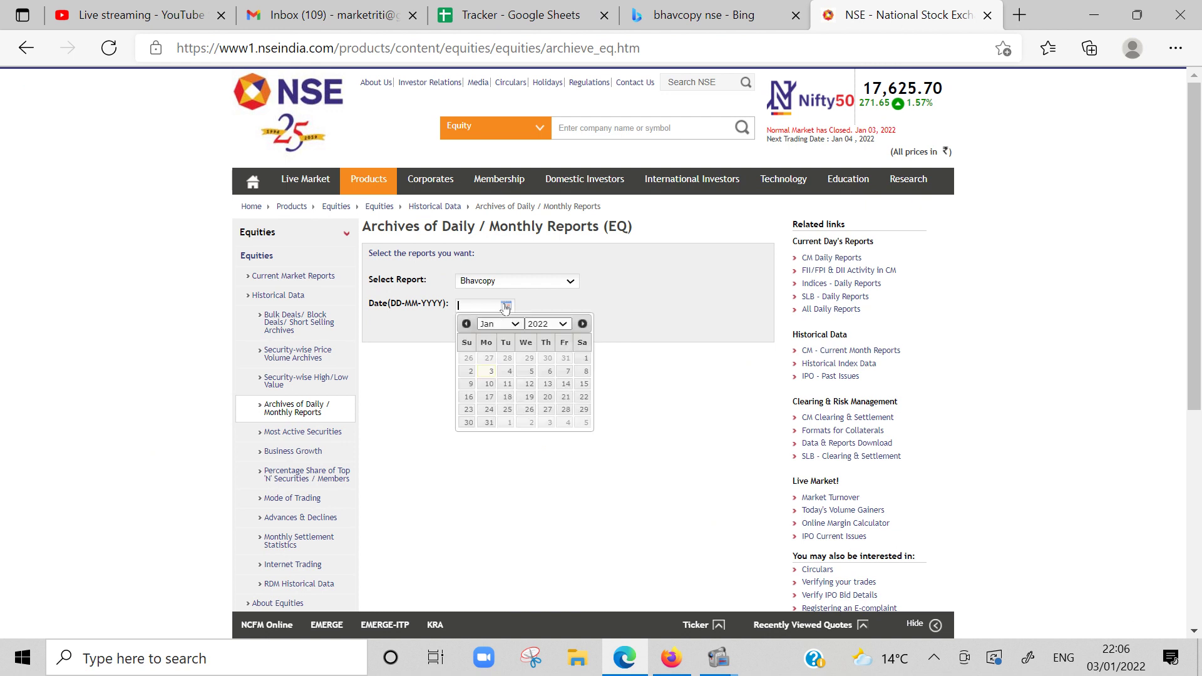
{"action": "left_click", "coordinate": [488, 371]}
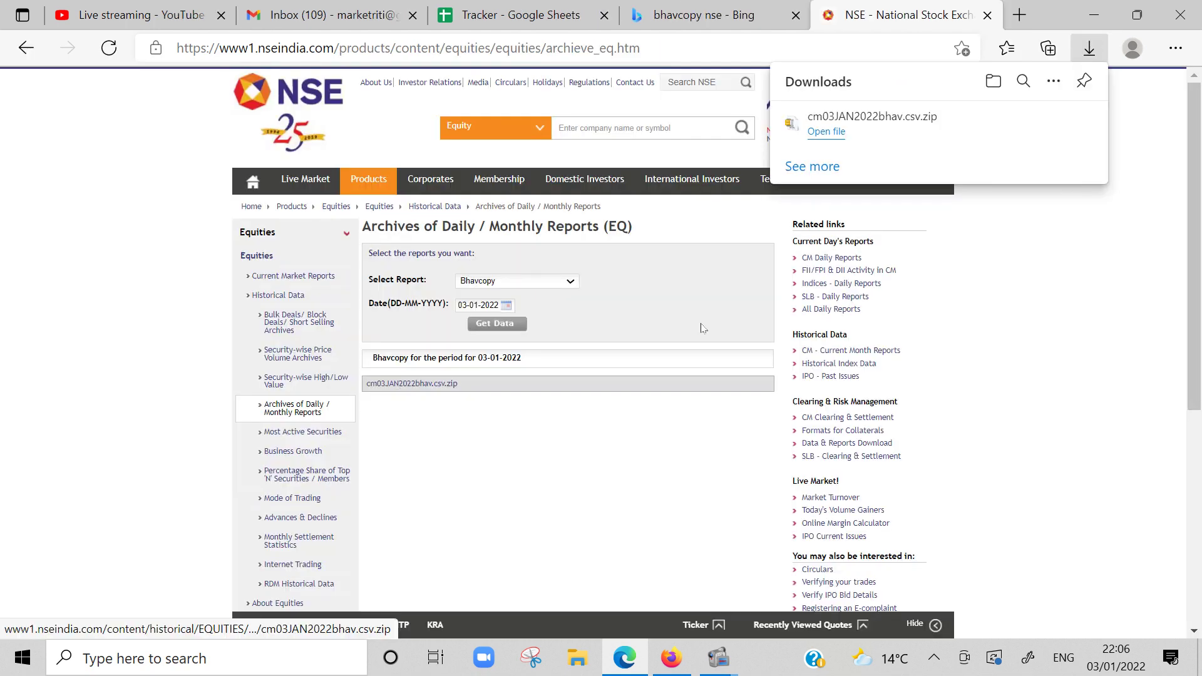
Search 'unzip online' and upload the downloaded bhavcopy zip to Unzip Online for extraction
{"action": "left_click", "coordinate": [894, 130]}
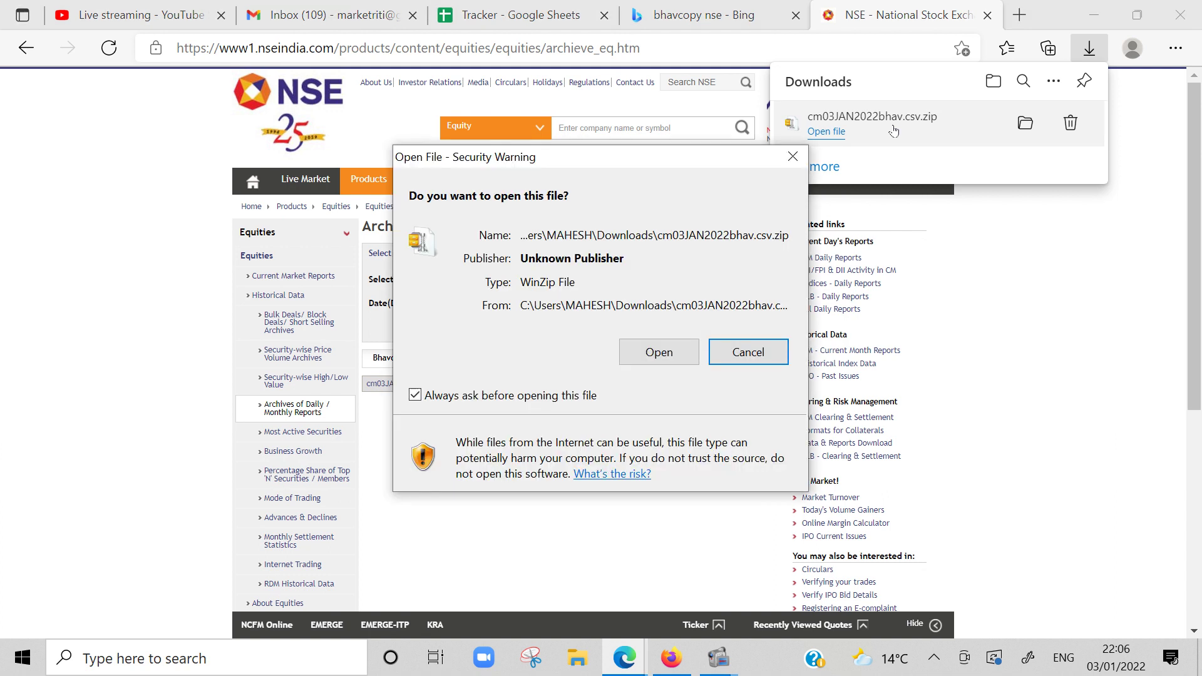
{"action": "left_click", "coordinate": [747, 352]}
{"action": "key", "text": "ctrl+t"}
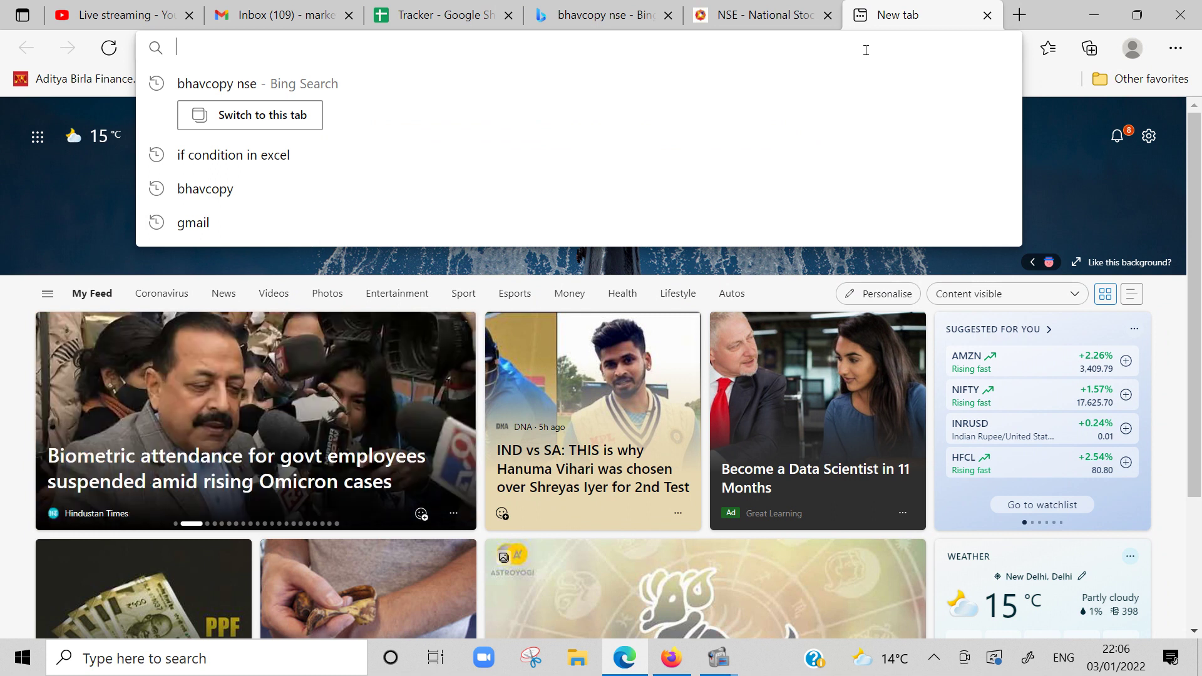
{"action": "type", "text": "unzip online"}
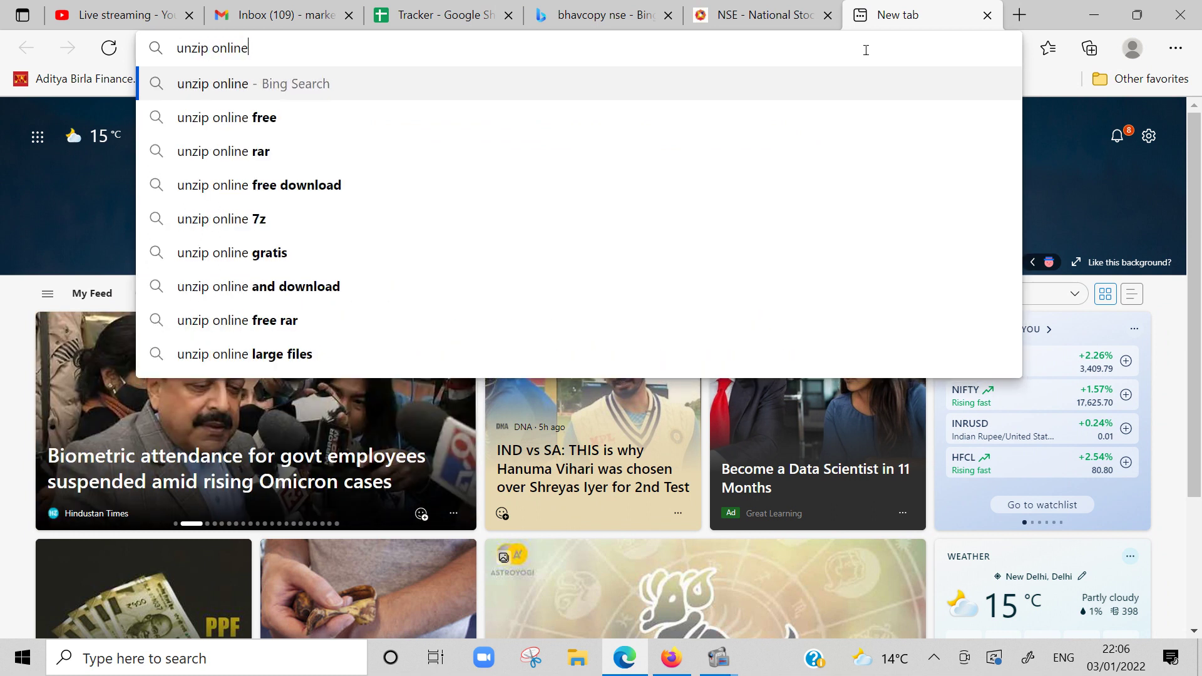
{"action": "key", "text": "Return"}
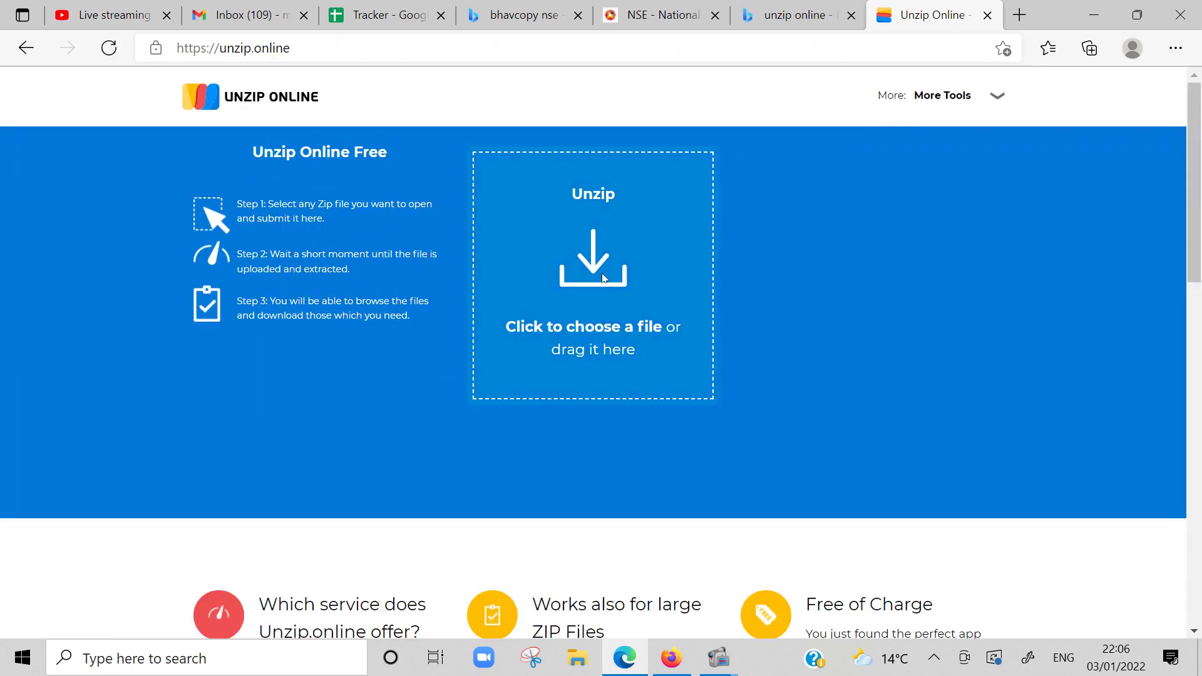
{"action": "left_click", "coordinate": [595, 329]}
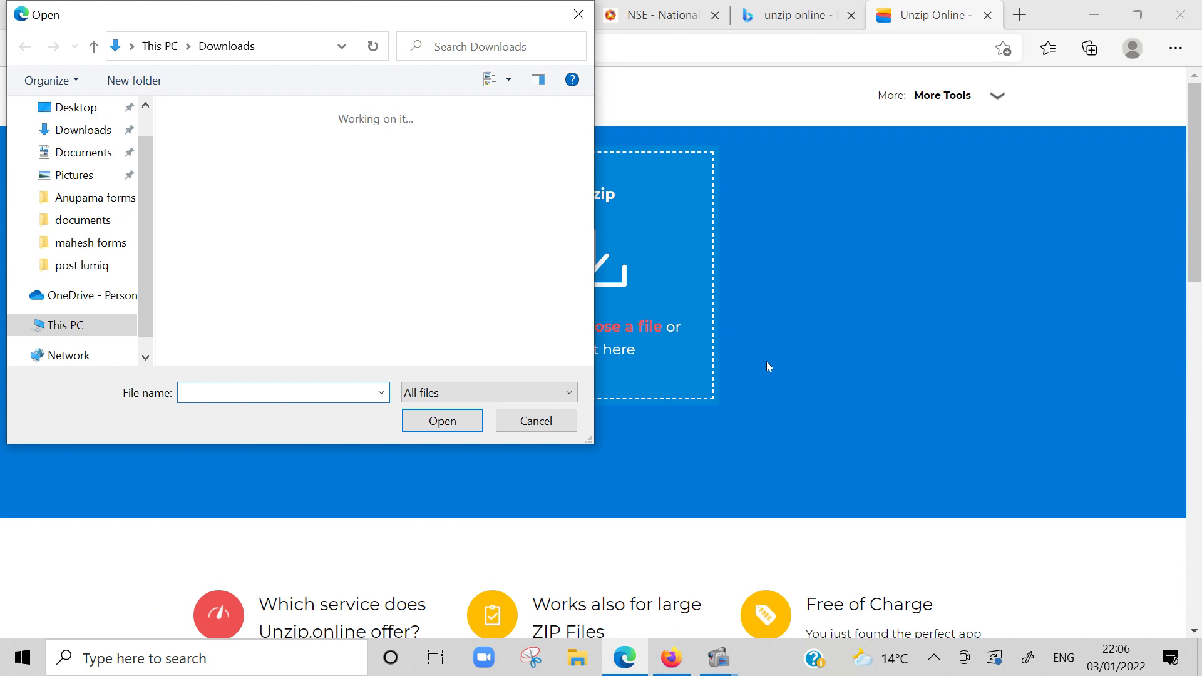
{"action": "double_click", "coordinate": [269, 145]}
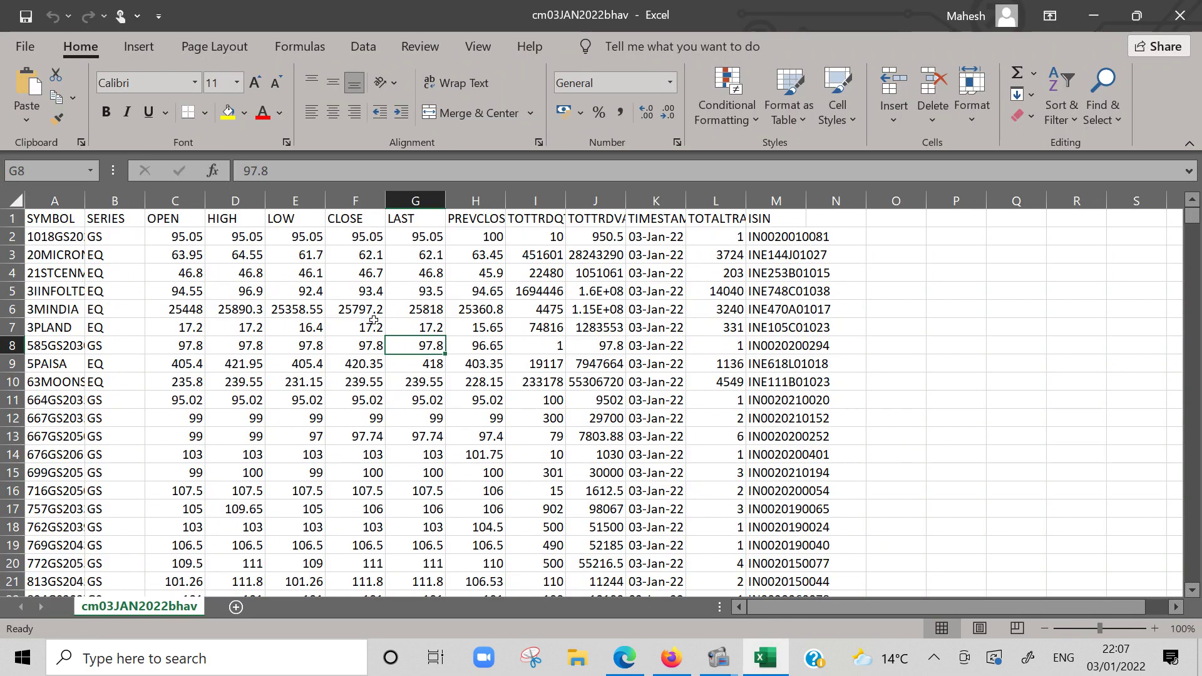
Add filters to the header row and filter the SERIES column to EQ only
{"action": "left_click_drag", "start_coordinate": [59, 219], "coordinate": [799, 220]}
{"action": "left_click", "coordinate": [1061, 107]}
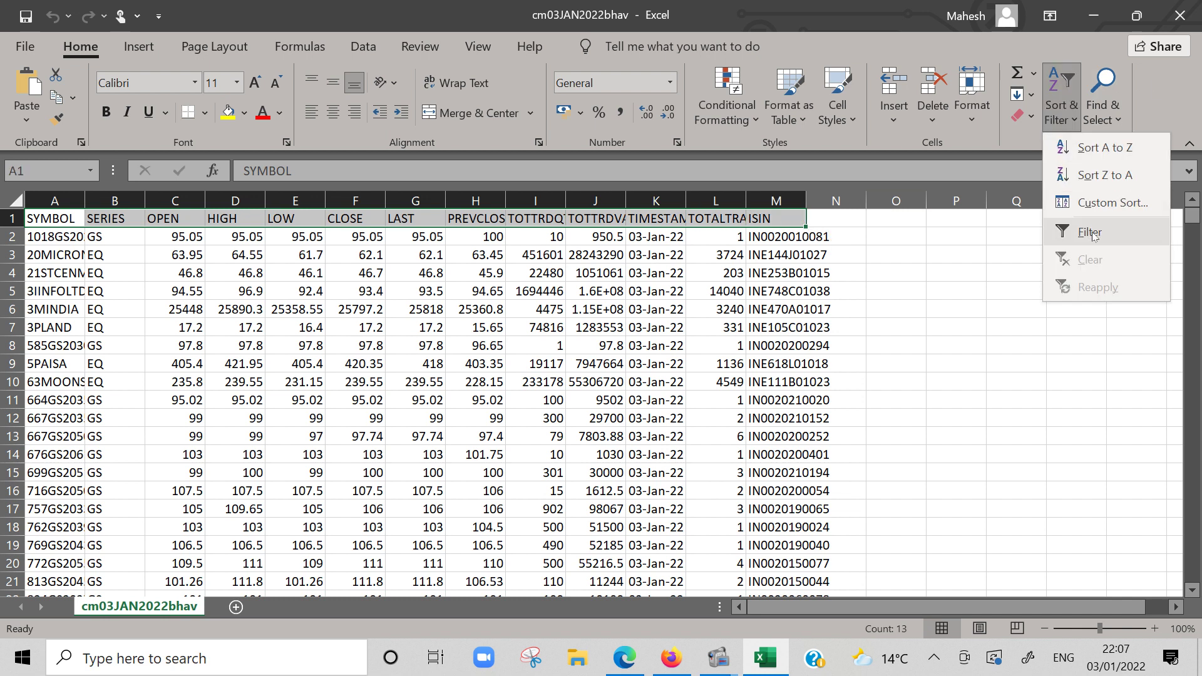
{"action": "left_click", "coordinate": [1090, 232]}
{"action": "left_click", "coordinate": [909, 344]}
{"action": "left_click", "coordinate": [136, 219]}
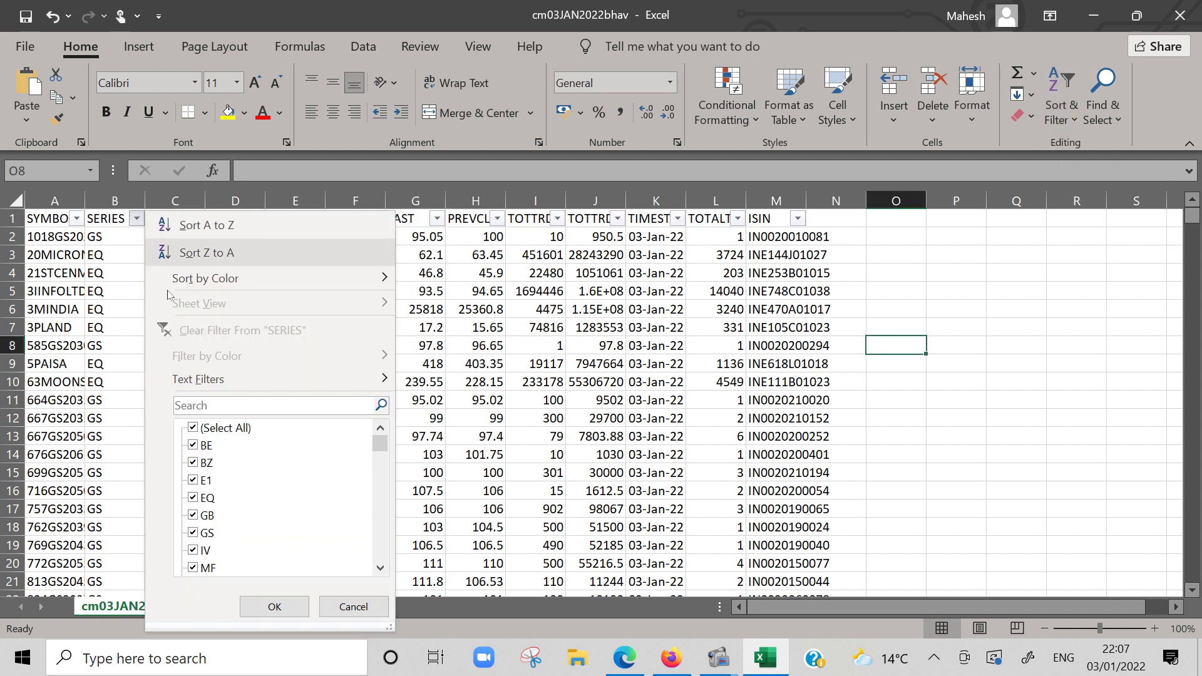
{"action": "left_click", "coordinate": [211, 428]}
{"action": "left_click", "coordinate": [208, 498]}
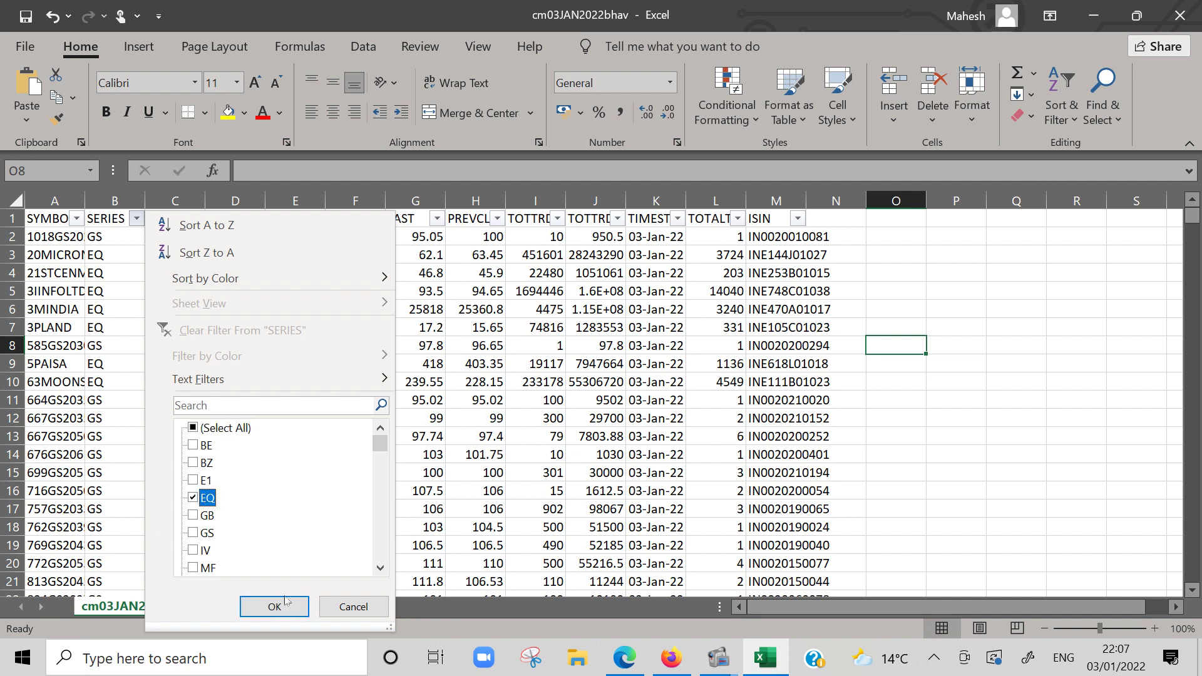
{"action": "left_click", "coordinate": [285, 603]}
Copy the filtered SYMBOL column A
{"action": "left_click", "coordinate": [175, 382]}
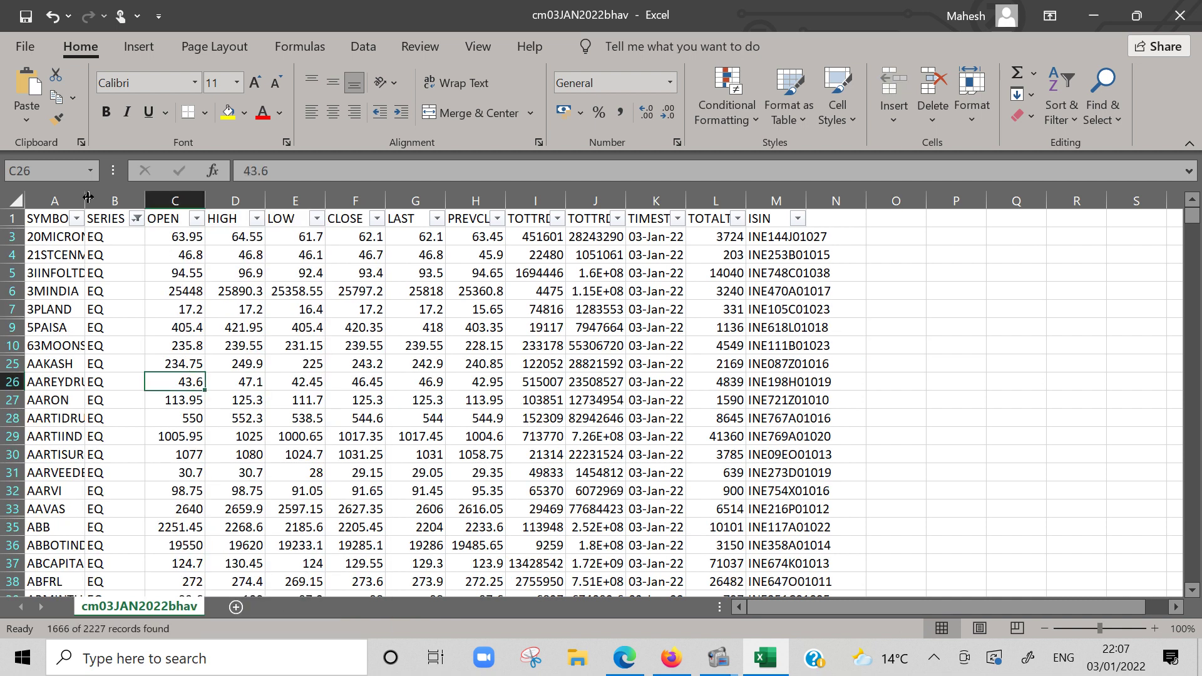
{"action": "left_click", "coordinate": [52, 200]}
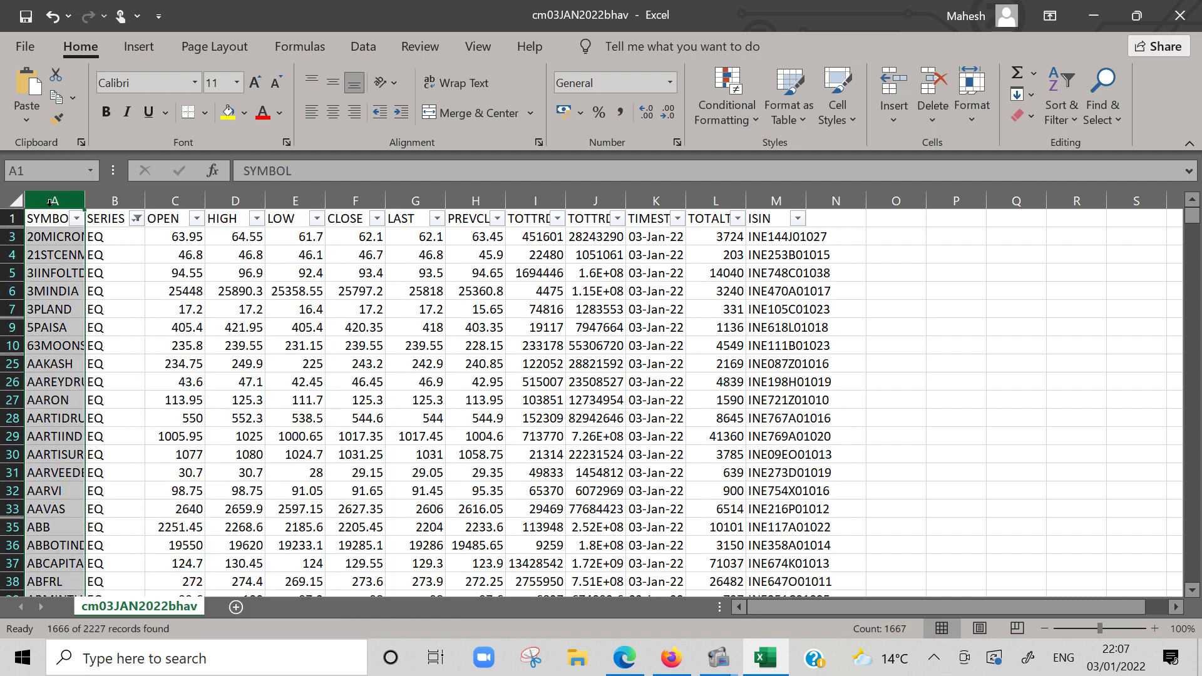
{"action": "key", "text": "ctrl+c"}
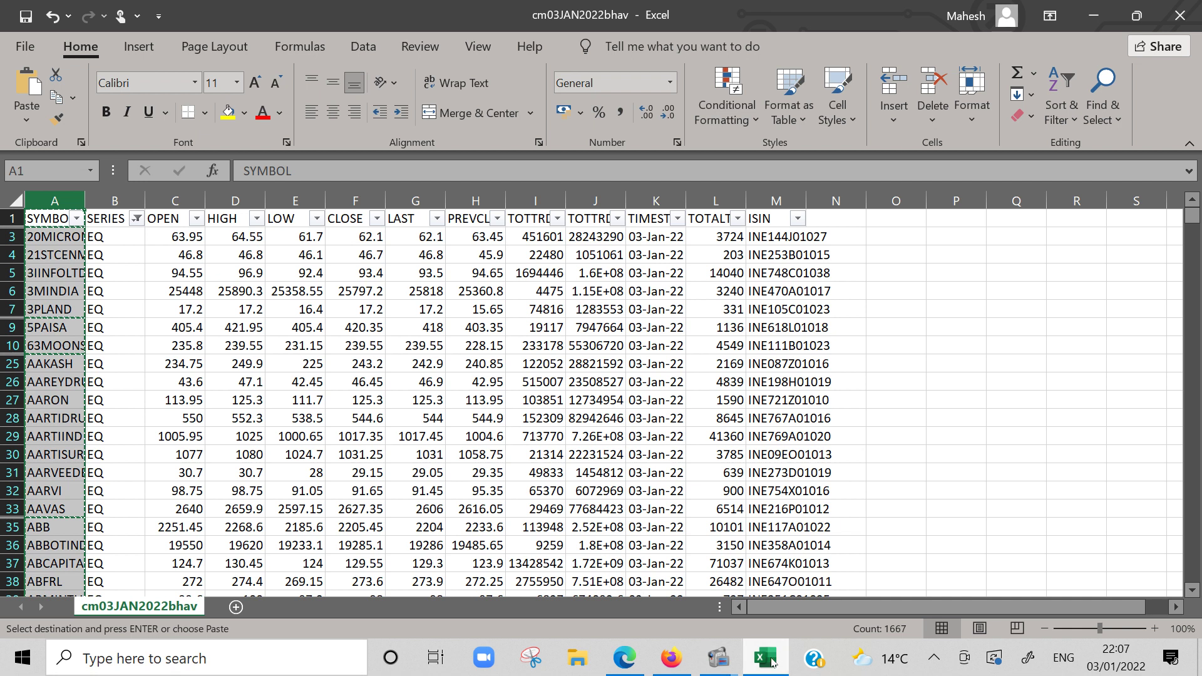
{"action": "mouse_move", "coordinate": [670, 657]}
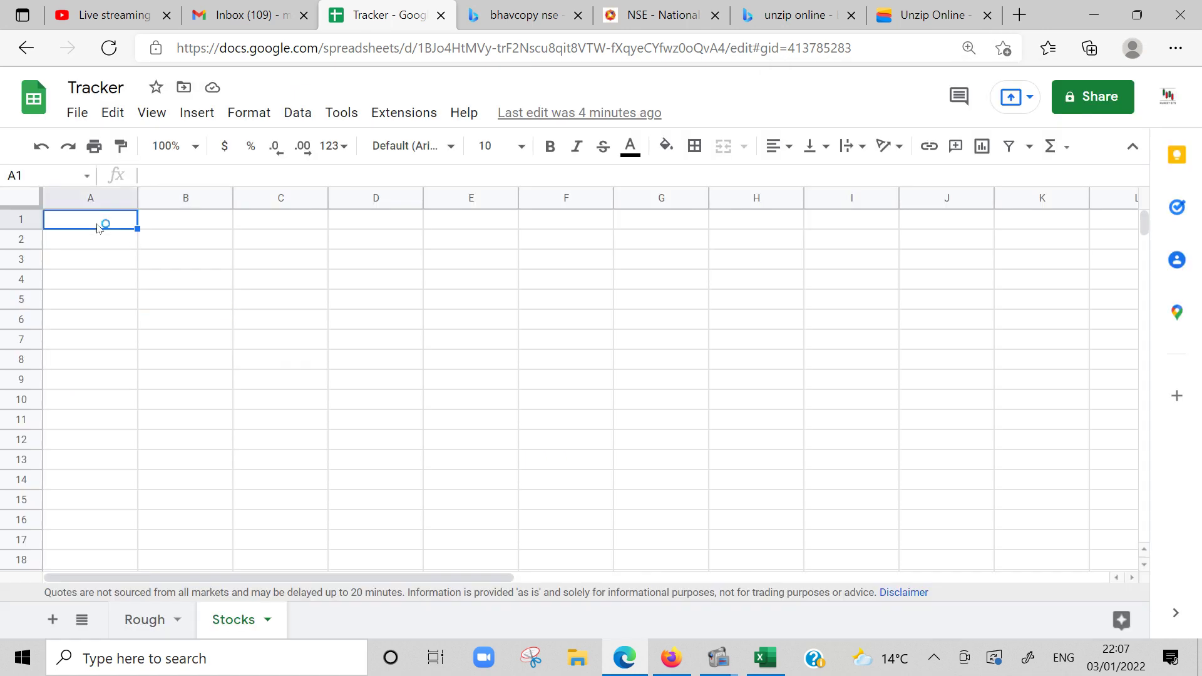
Paste the EQ symbol list into column A of the Stocks sheet
{"action": "key", "text": "ctrl+v"}
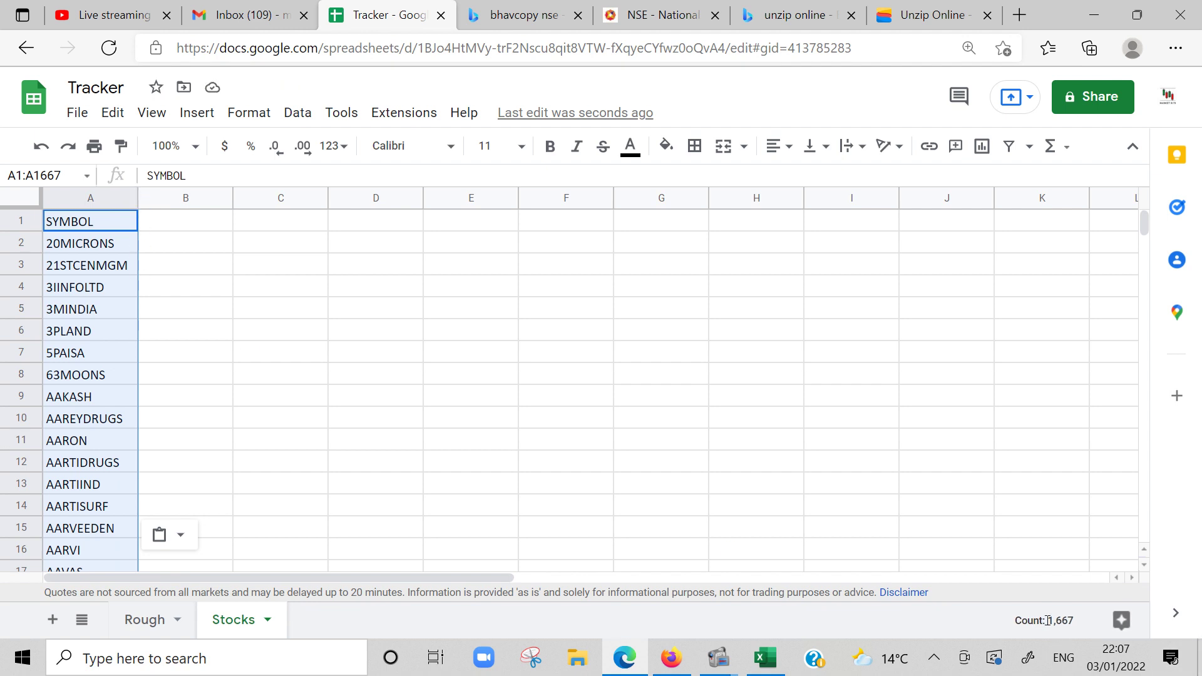
{"action": "left_click", "coordinate": [497, 373]}
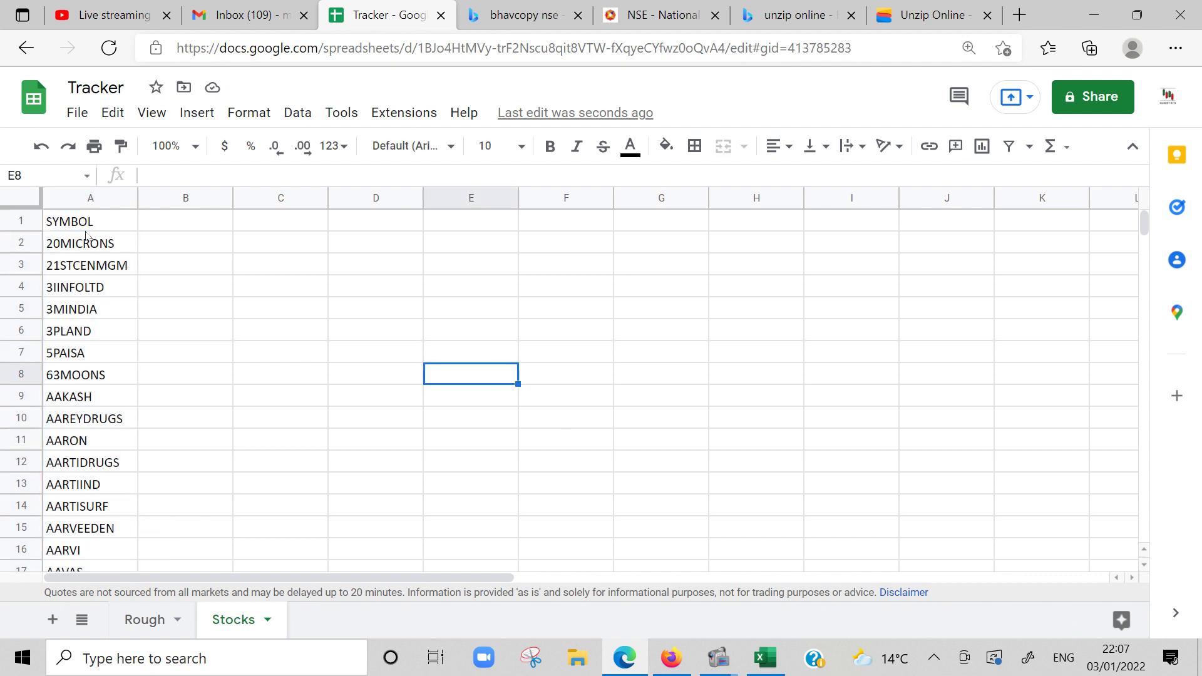
{"action": "left_click", "coordinate": [94, 225]}
{"action": "left_click", "coordinate": [214, 230]}
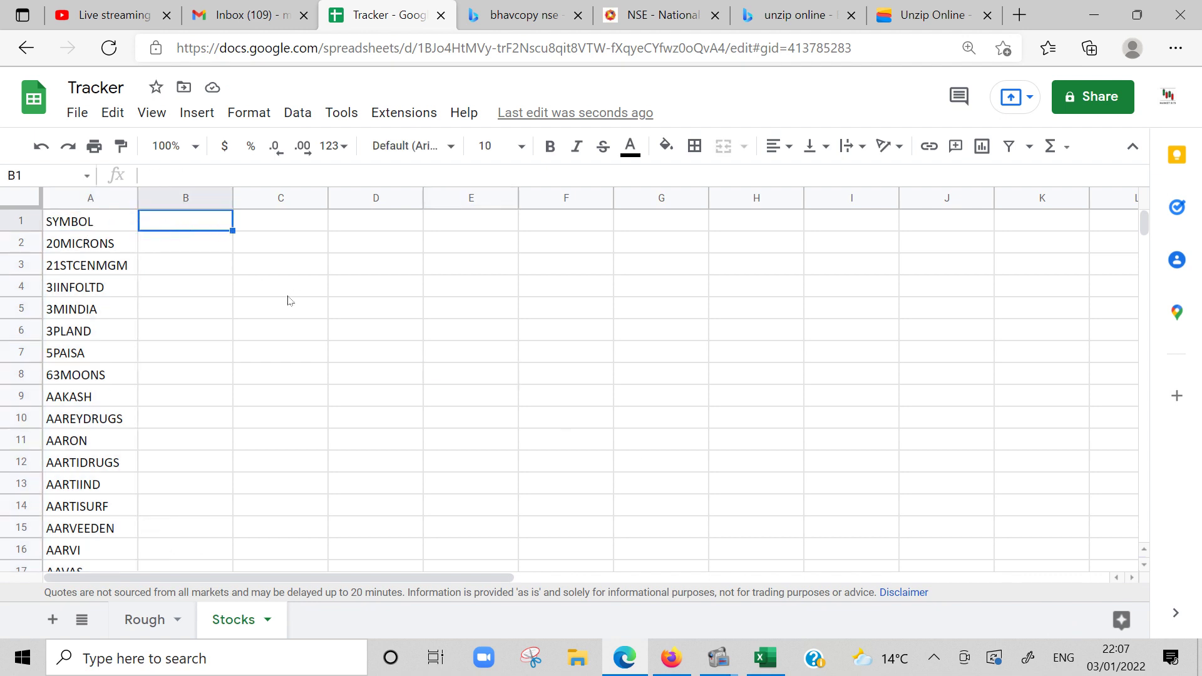
Move between A1, A2, B1 and B2 with arrow keys, ending on empty B1
{"action": "key", "text": "Left"}
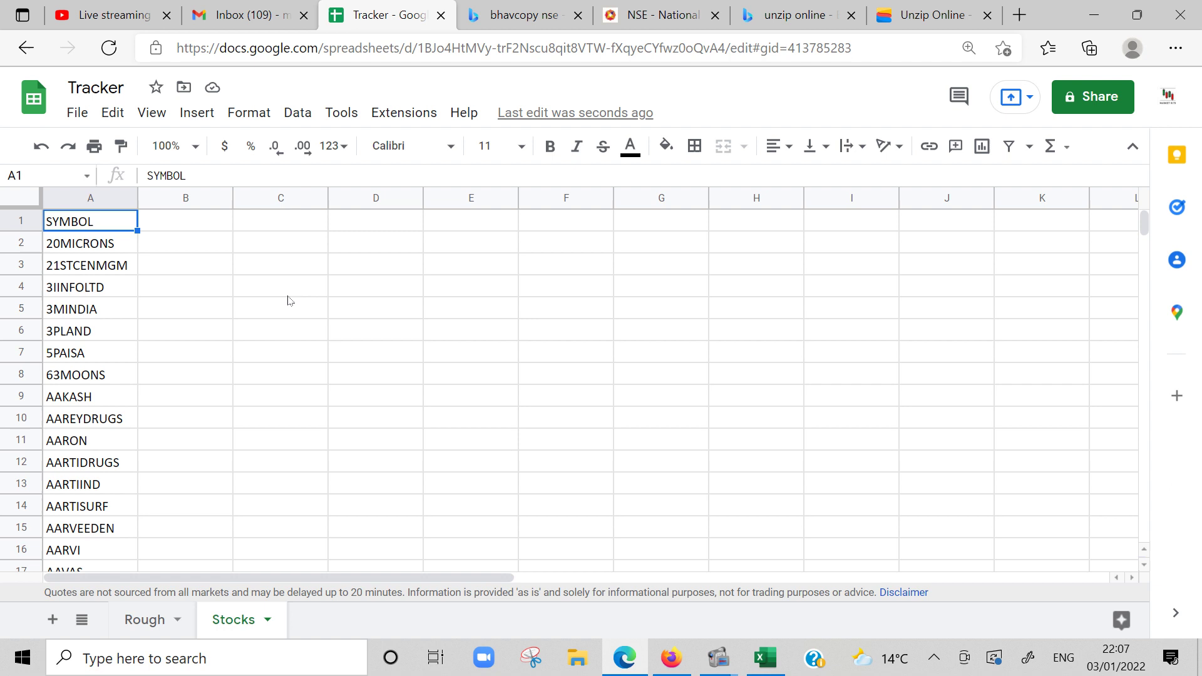
{"action": "key", "text": "Down"}
{"action": "key", "text": "Down"}
{"action": "key", "text": "Down"}
{"action": "key", "text": "Up"}
{"action": "key", "text": "Up"}
{"action": "key", "text": "Up"}
{"action": "key", "text": "Right"}
{"action": "key", "text": "Left"}
{"action": "key", "text": "Right"}
{"action": "key", "text": "Down"}
{"action": "key", "text": "Up"}
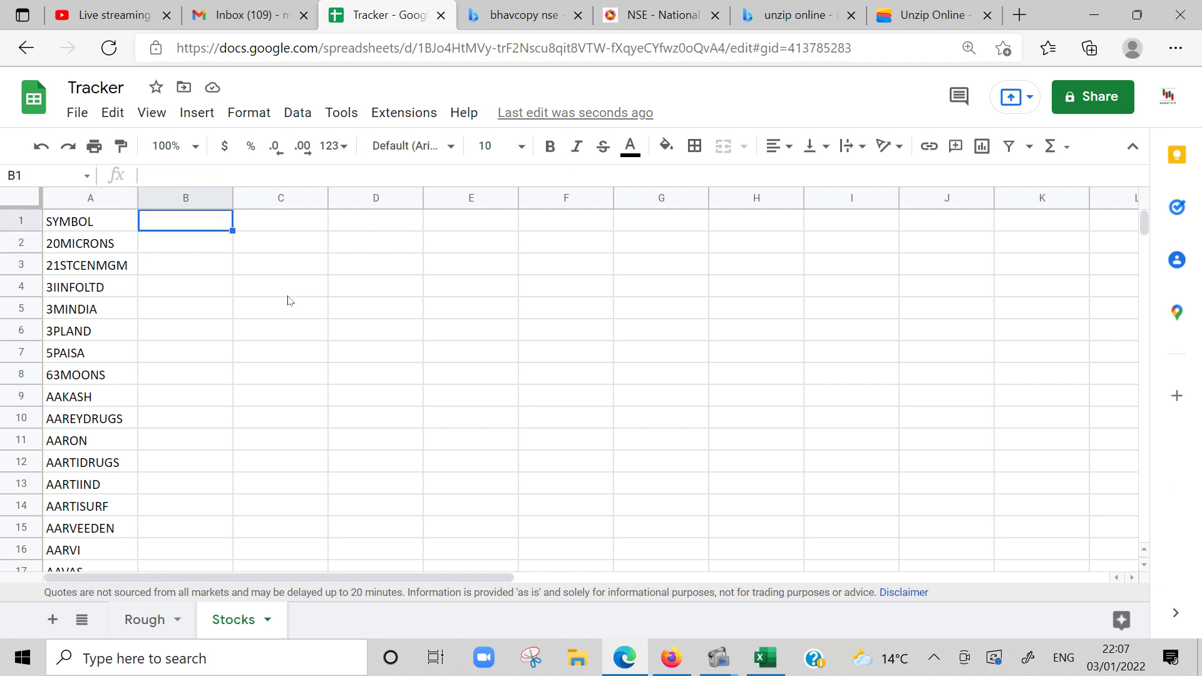
{"action": "key", "text": "Left"}
{"action": "key", "text": "Down"}
{"action": "key", "text": "Up"}
{"action": "key", "text": "Right"}
{"action": "key", "text": "Left"}
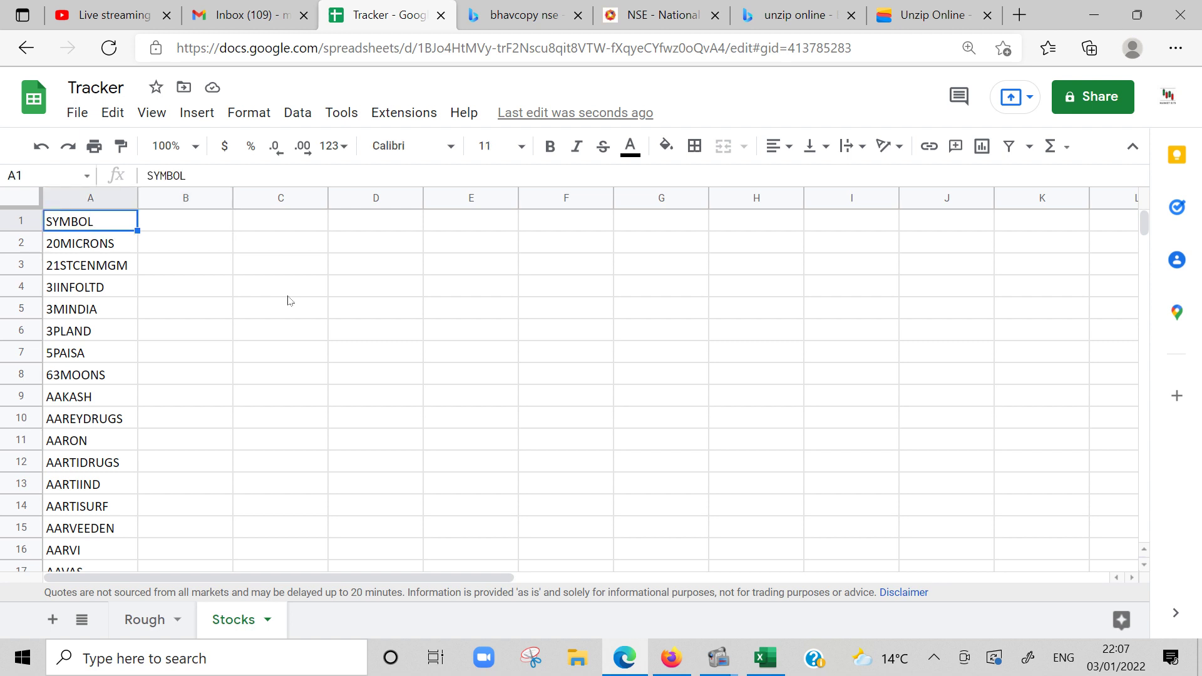
{"action": "key", "text": "Down"}
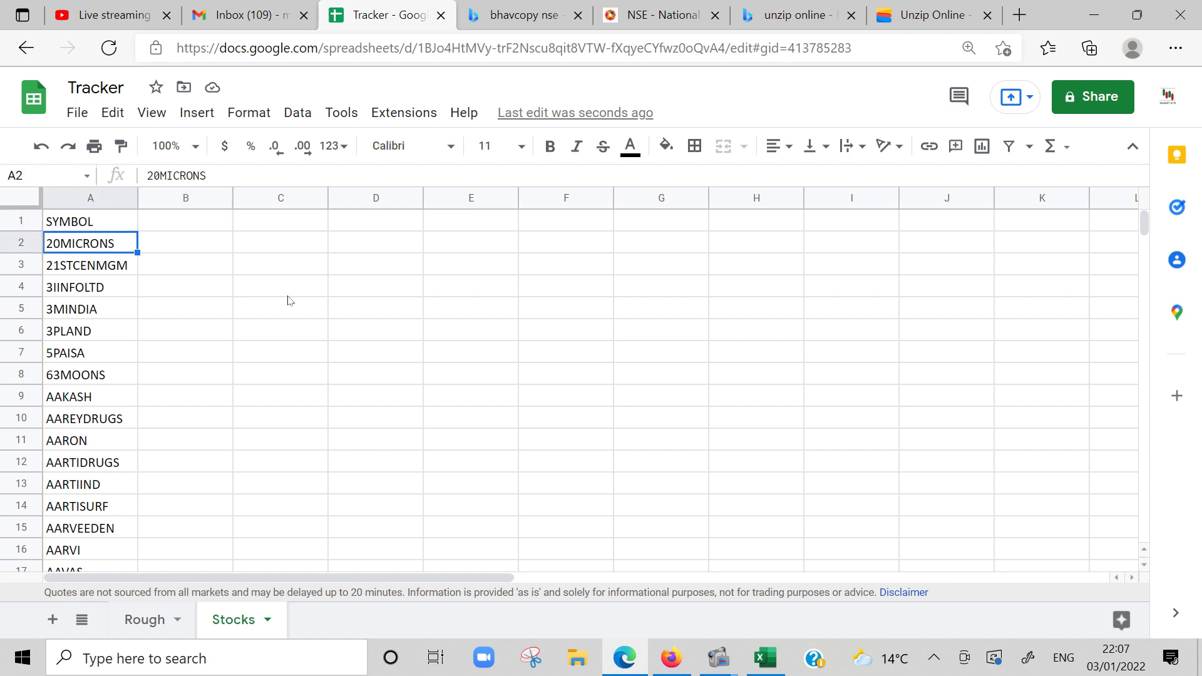
{"action": "key", "text": "Right"}
{"action": "key", "text": "Up"}
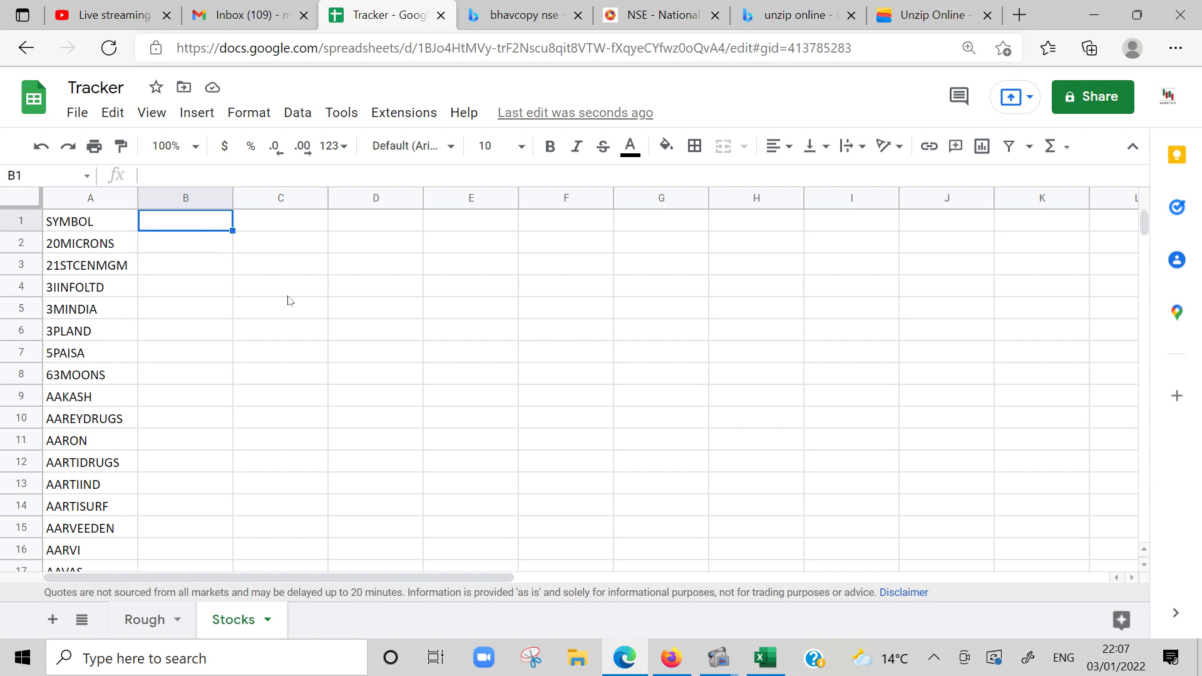
{"action": "key", "text": "Down"}
{"action": "key", "text": "Left"}
{"action": "key", "text": "Right"}
{"action": "key", "text": "Up"}
Enter the header 'Google Fin Symbol' in B1, correcting the 'Synbol' typo
{"action": "type", "text": "g"}
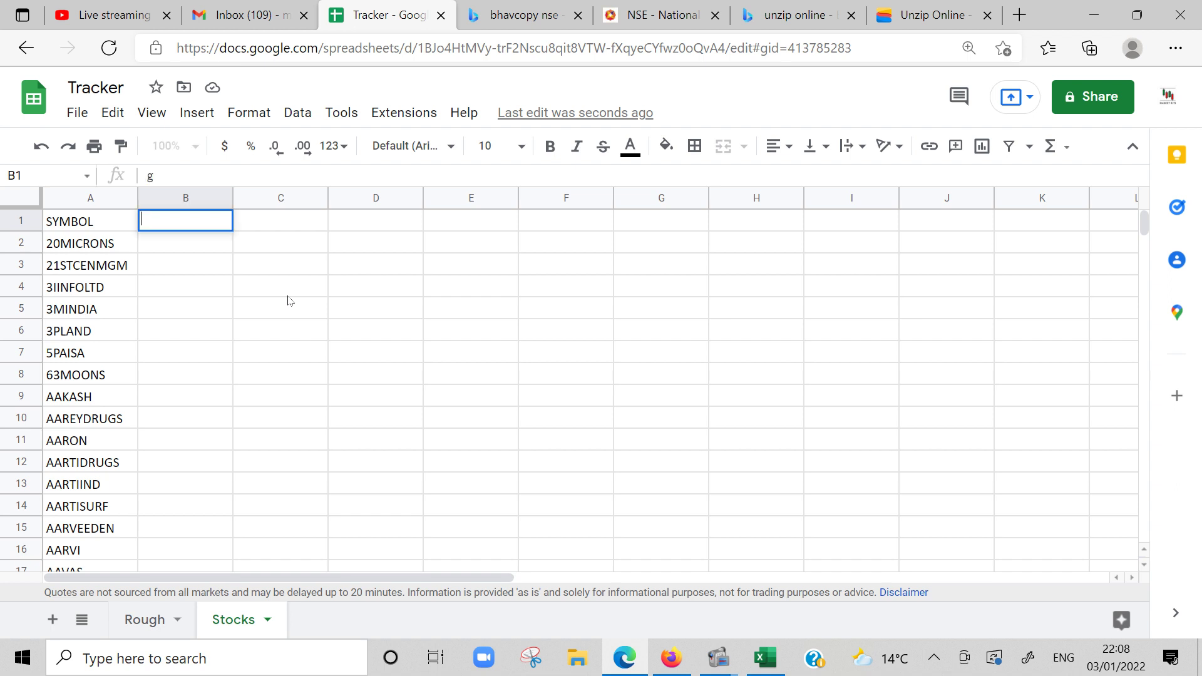
{"action": "type", "text": "Google Fin "}
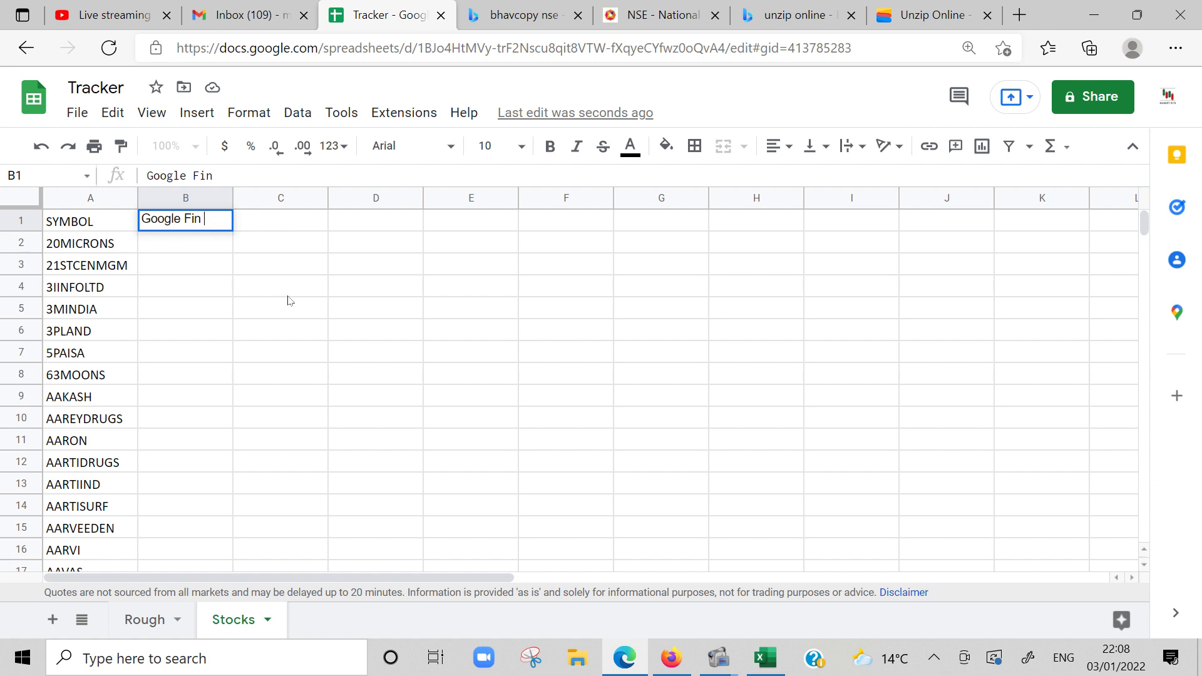
{"action": "type", "text": "Synbol"}
{"action": "key", "text": "Return"}
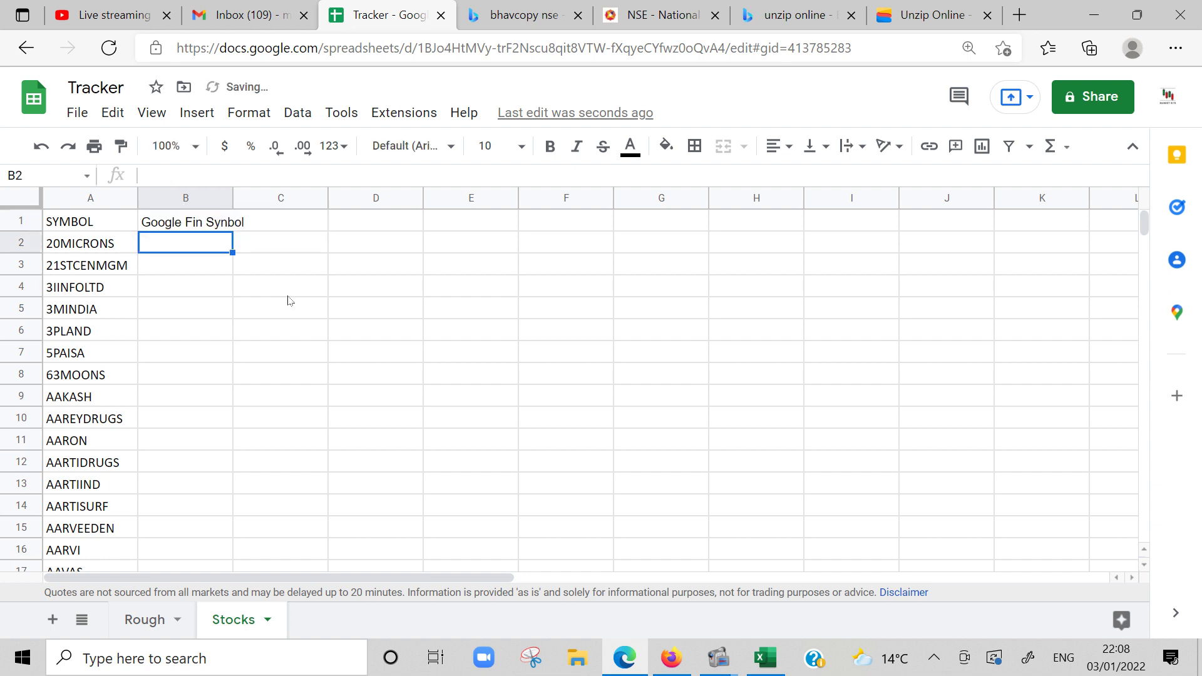
{"action": "left_click", "coordinate": [204, 226]}
{"action": "left_click", "coordinate": [240, 175]}
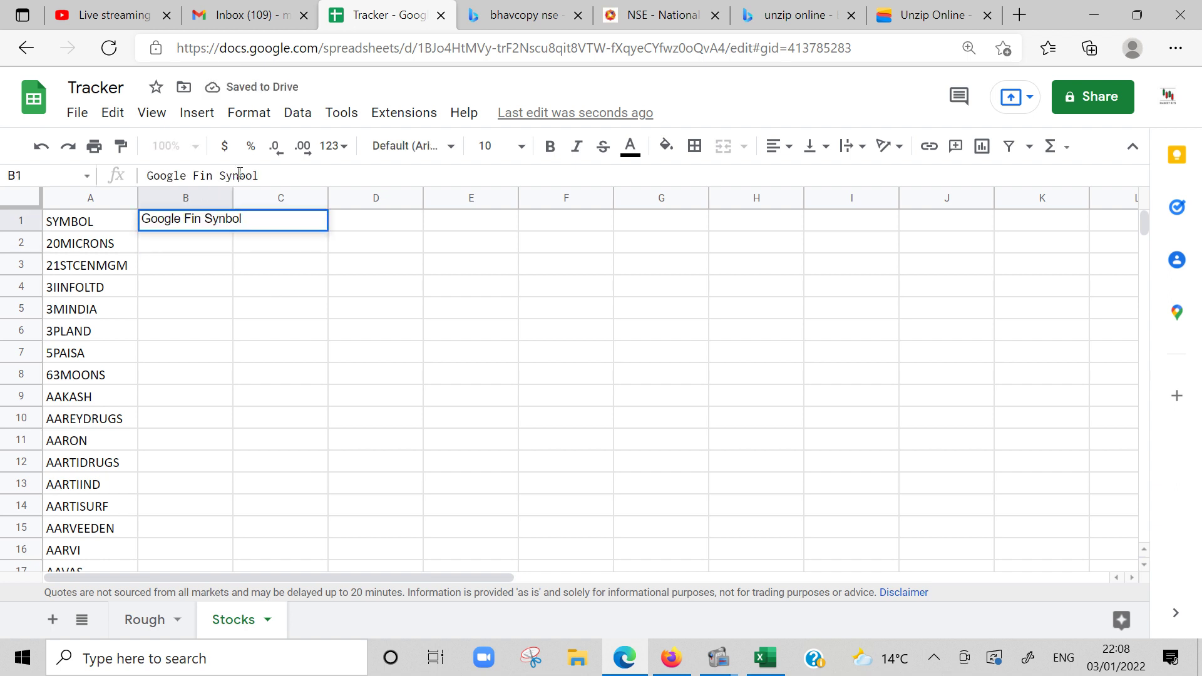
{"action": "key", "text": "BackSpace"}
{"action": "type", "text": "m"}
{"action": "key", "text": "Return"}
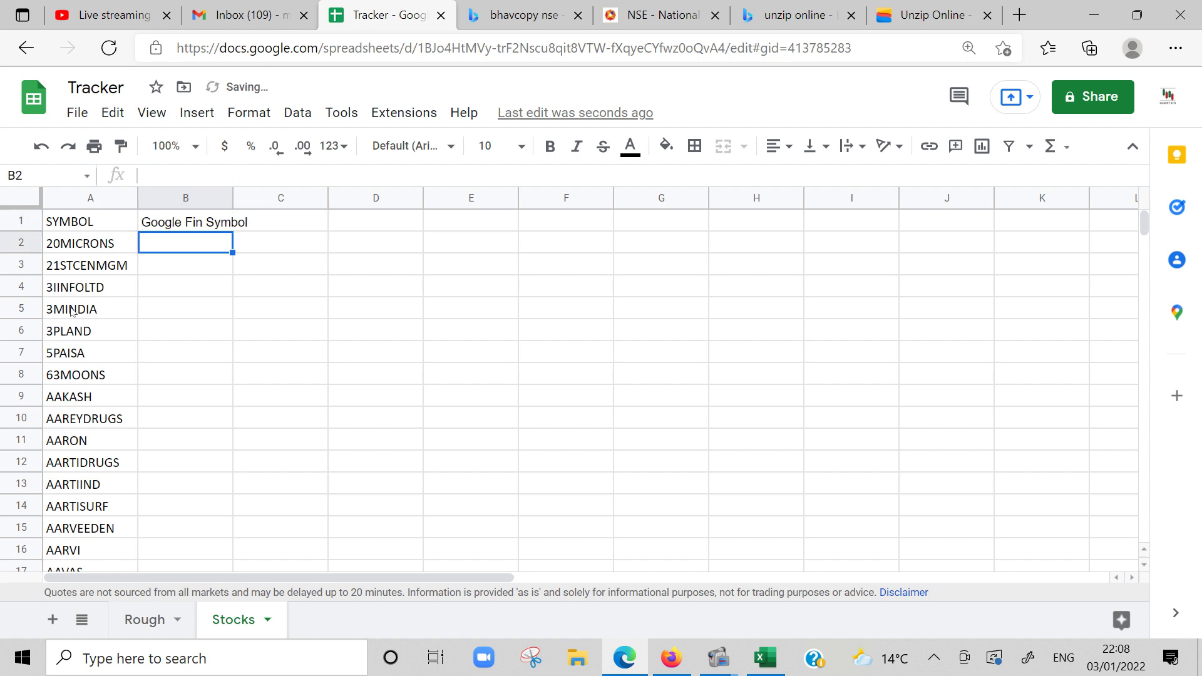
Set the whole sheet's font to Calibri
{"action": "left_click", "coordinate": [72, 225]}
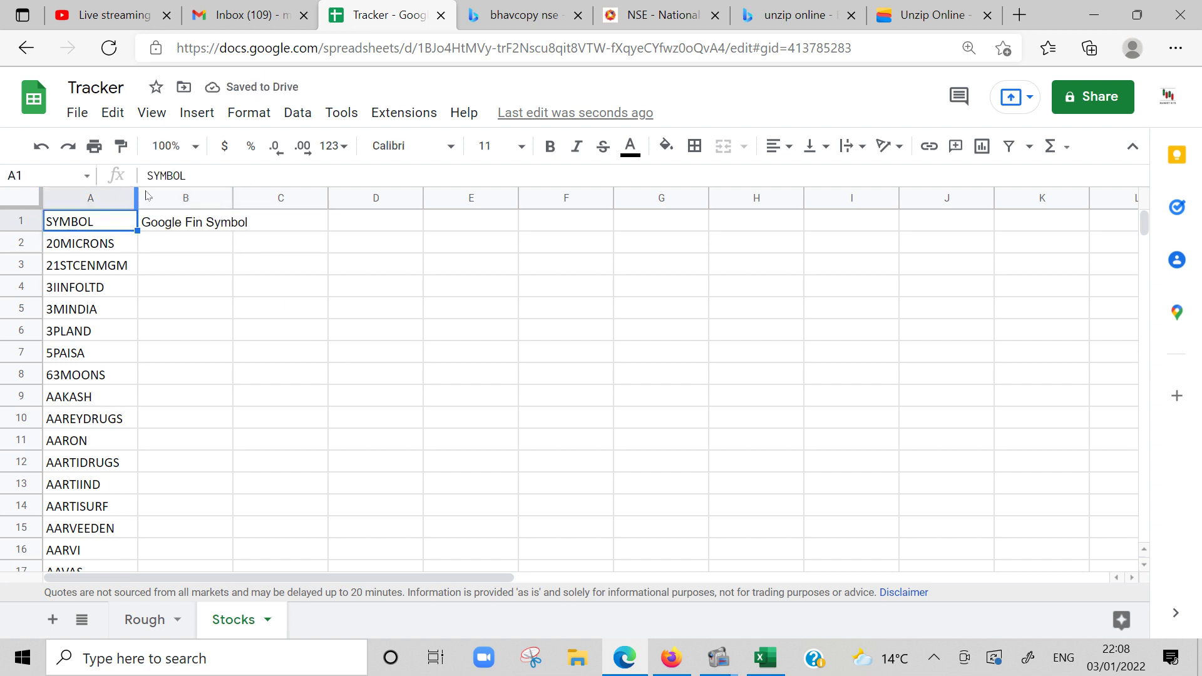
{"action": "left_click", "coordinate": [271, 376]}
{"action": "key", "text": "ctrl+a"}
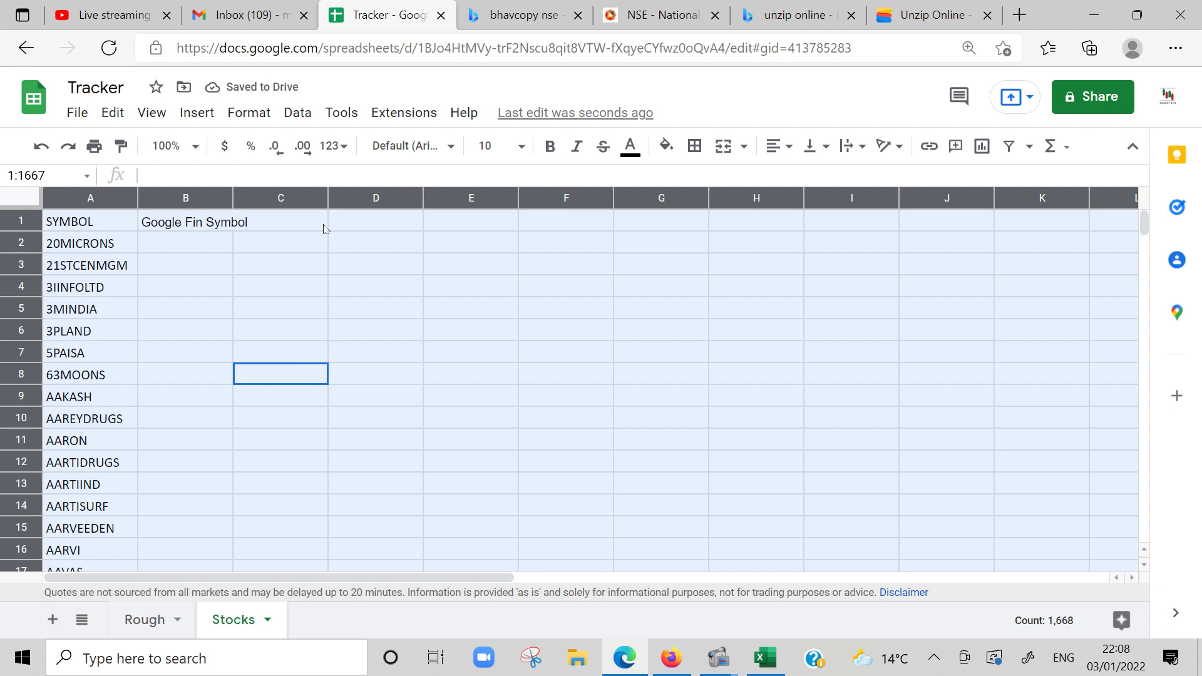
{"action": "left_click", "coordinate": [410, 146]}
{"action": "left_click", "coordinate": [388, 364]}
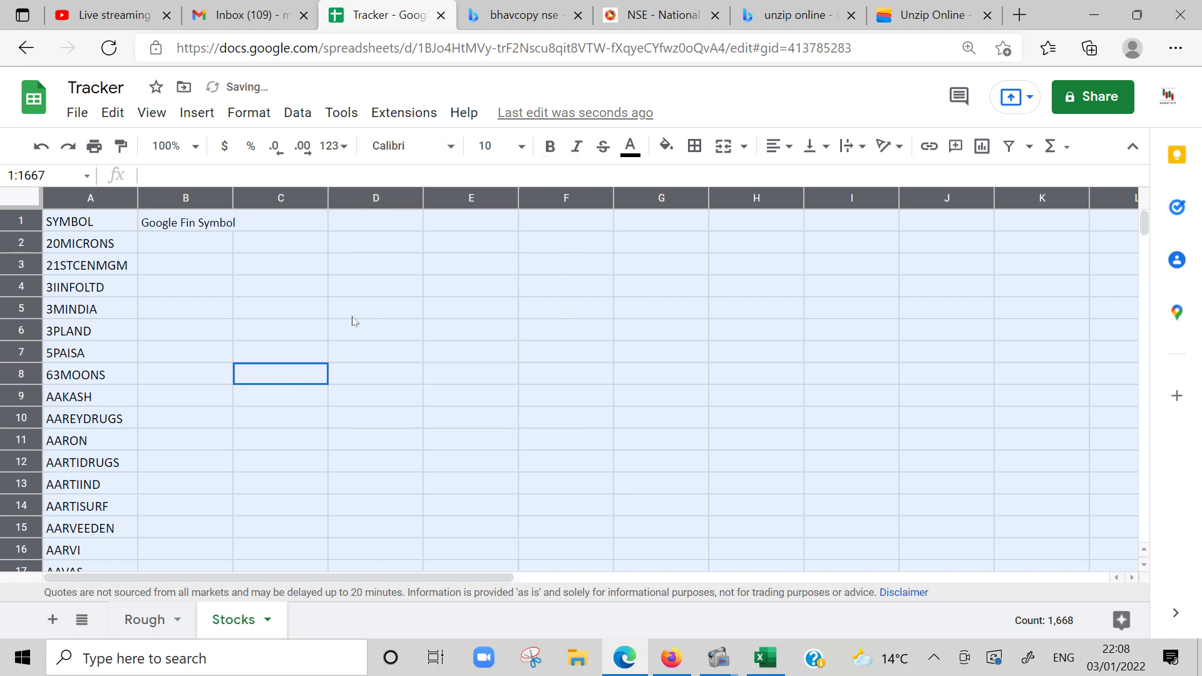
{"action": "left_click", "coordinate": [327, 316]}
Copy A1's header formatting onto the B1 header
{"action": "left_click", "coordinate": [92, 224]}
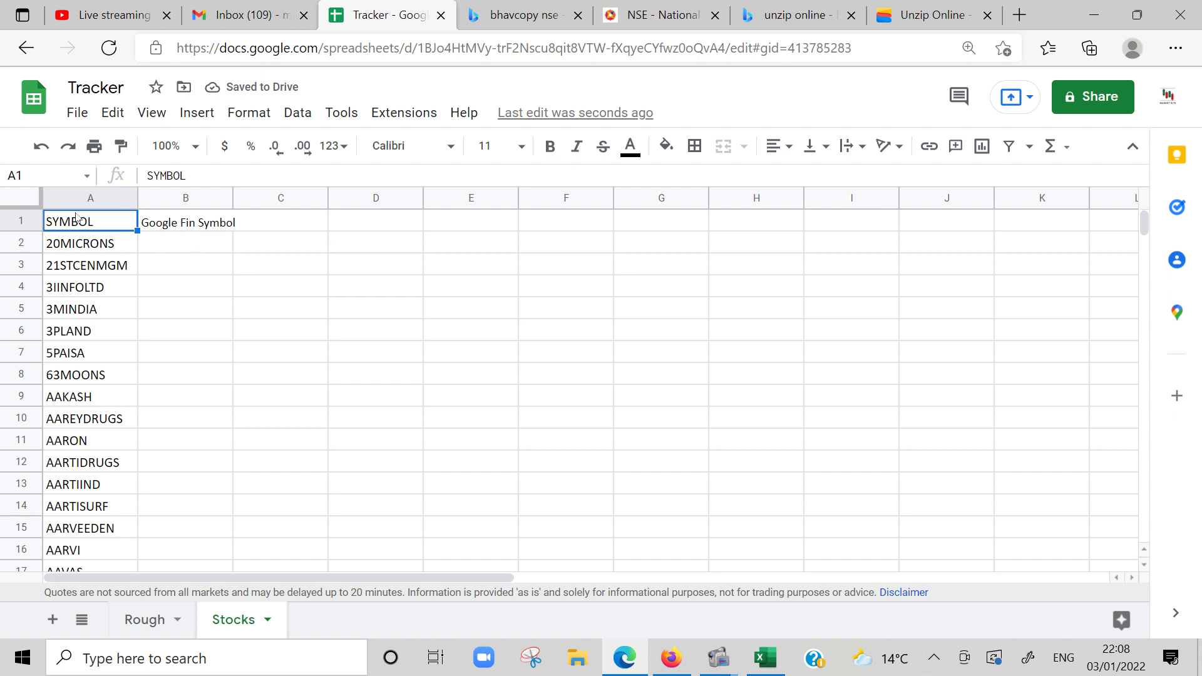
{"action": "key", "text": "ctrl+c"}
{"action": "left_click", "coordinate": [177, 229]}
{"action": "key", "text": "ctrl+alt+v"}
{"action": "left_click", "coordinate": [183, 262]}
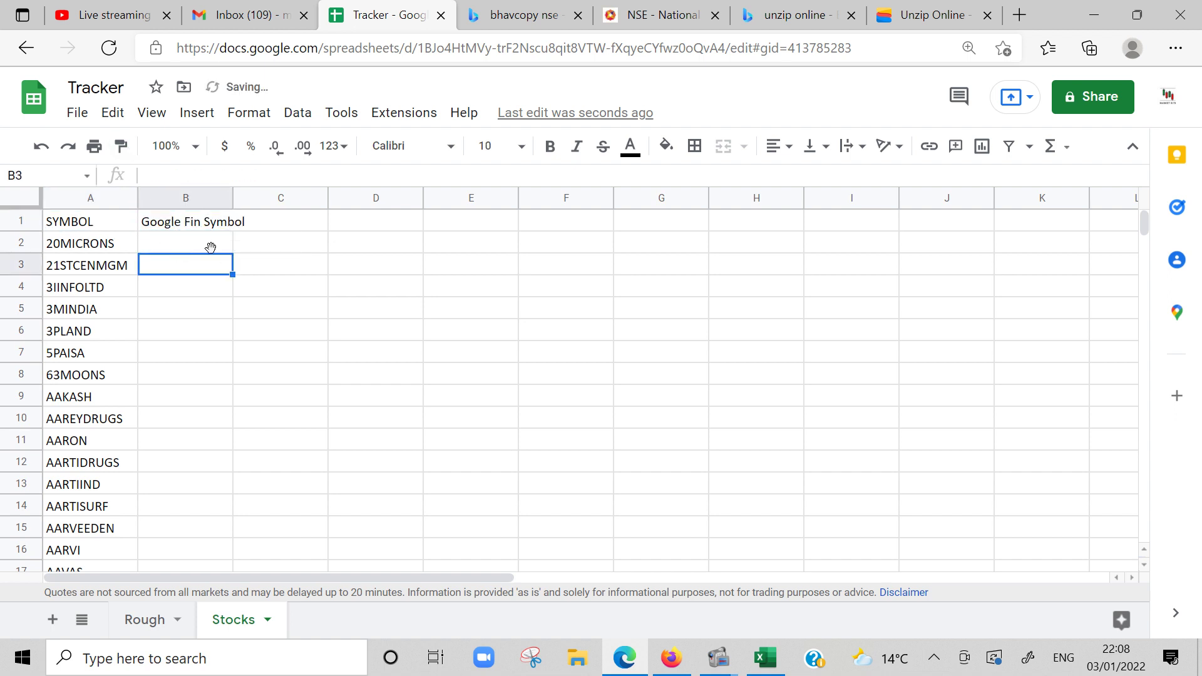
Autofit column B and paint A1's formatting onto the whole column
{"action": "double_click", "coordinate": [231, 198]}
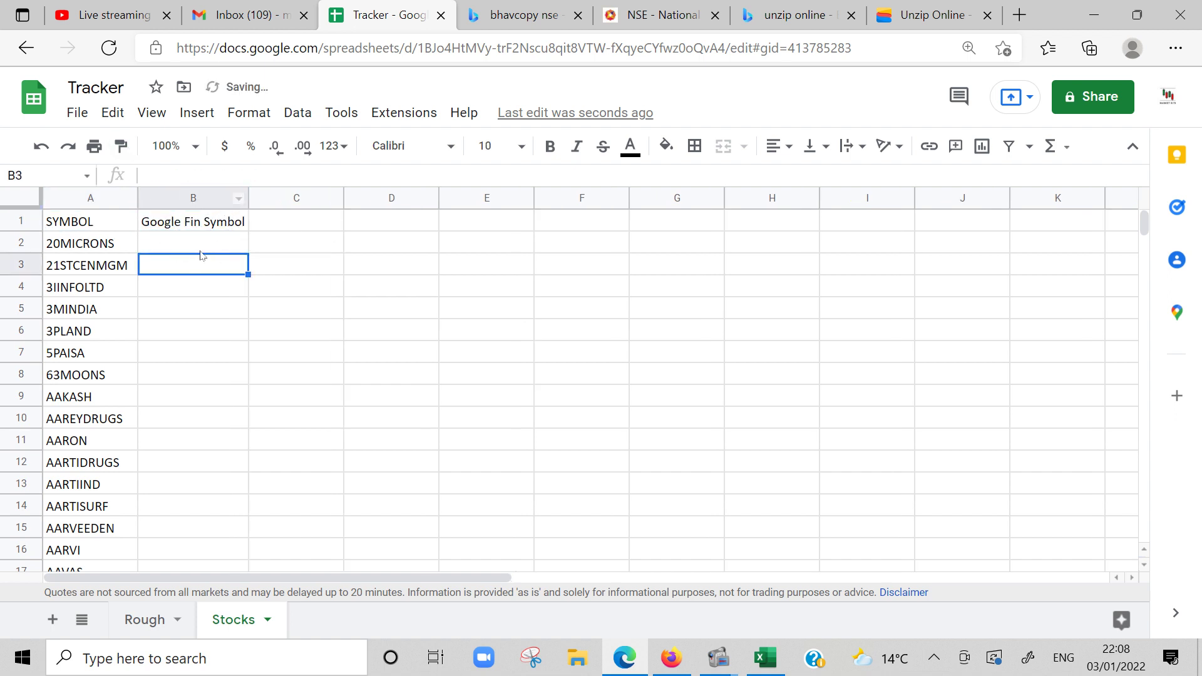
{"action": "left_click", "coordinate": [114, 219]}
{"action": "left_click", "coordinate": [120, 146]}
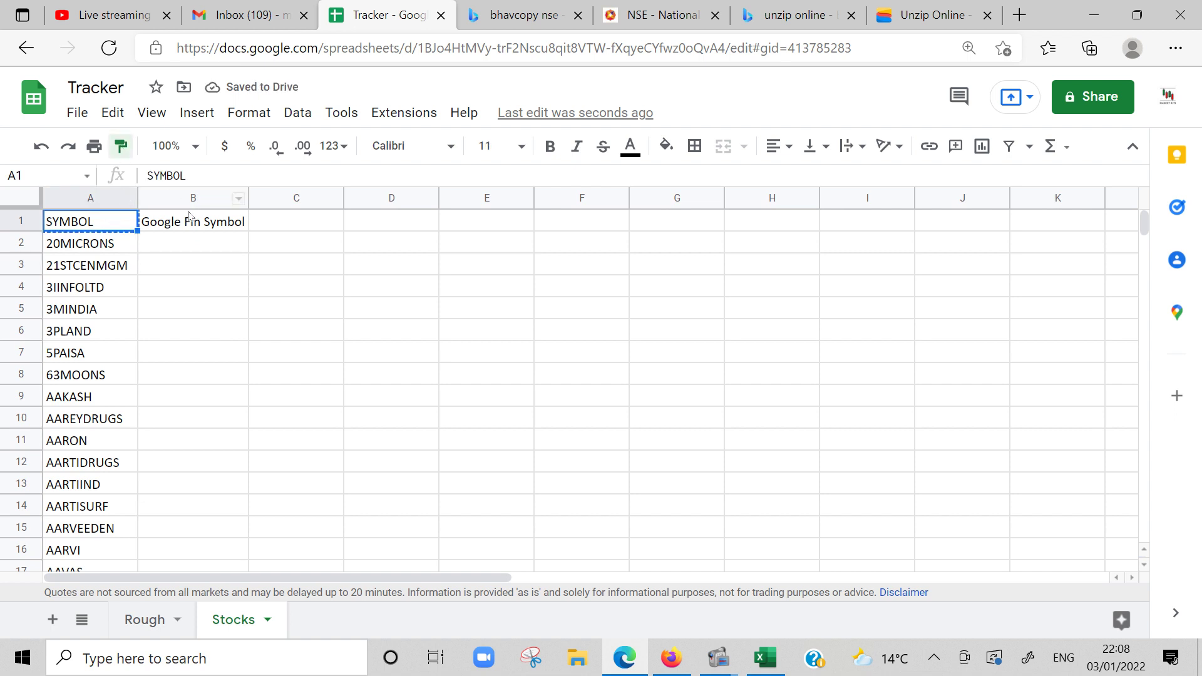
{"action": "left_click", "coordinate": [193, 198]}
Enter NSE:20MICRONS in B2, then begin retyping it as a =CON formula
{"action": "key", "text": "Down"}
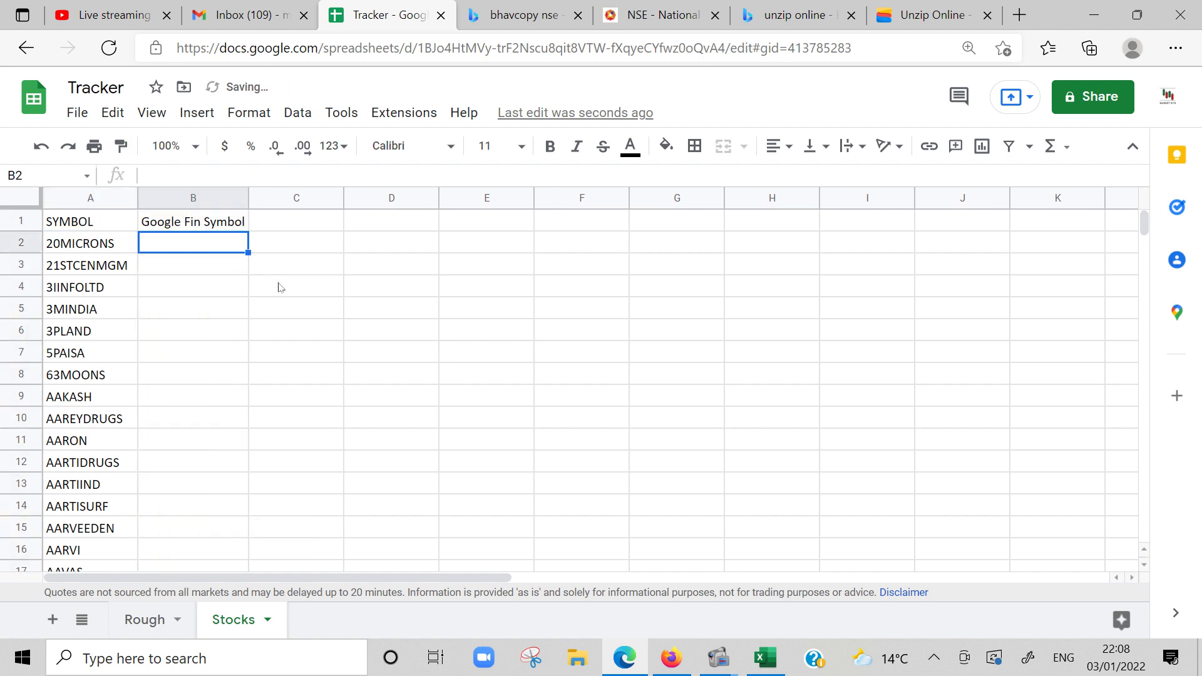
{"action": "type", "text": "="}
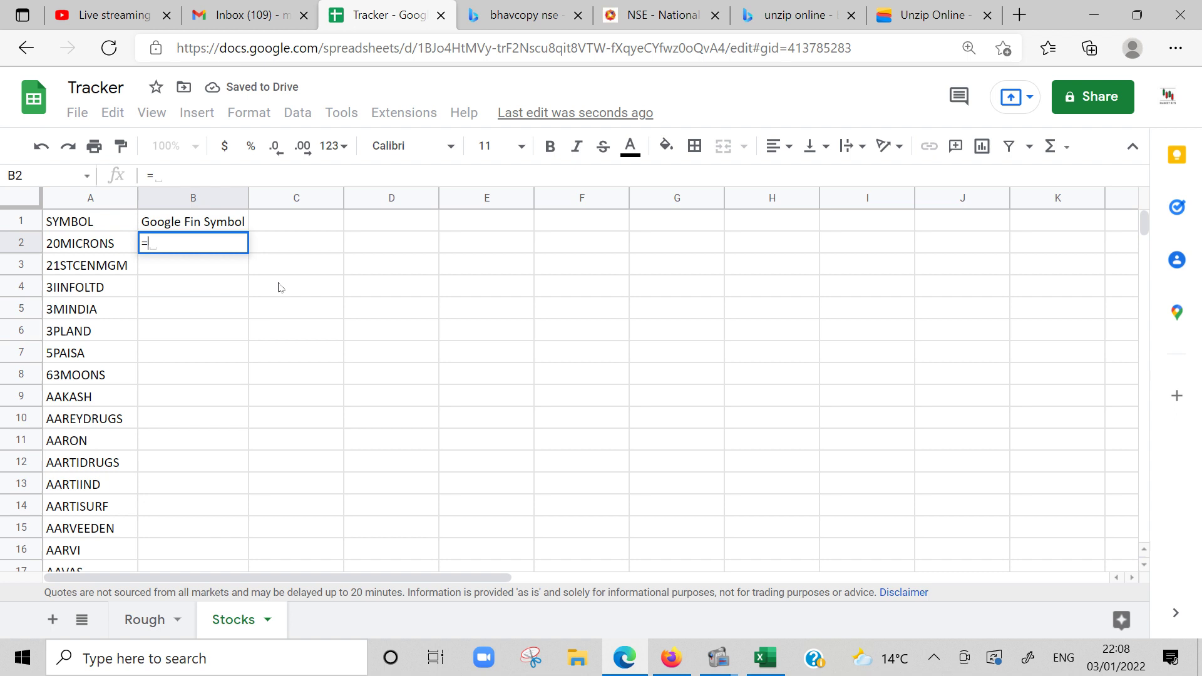
{"action": "type", "text": "CON"}
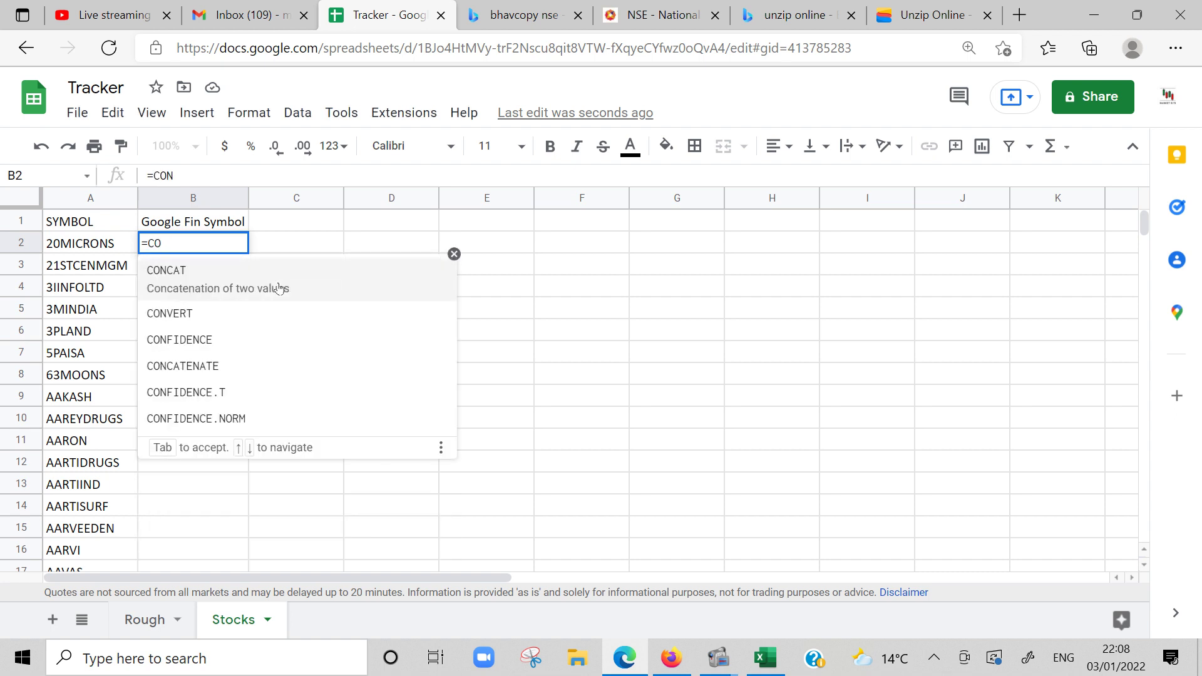
{"action": "key", "text": "BackSpace"}
{"action": "key", "text": "BackSpace"}
{"action": "key", "text": "BackSpace"}
{"action": "key", "text": "Escape"}
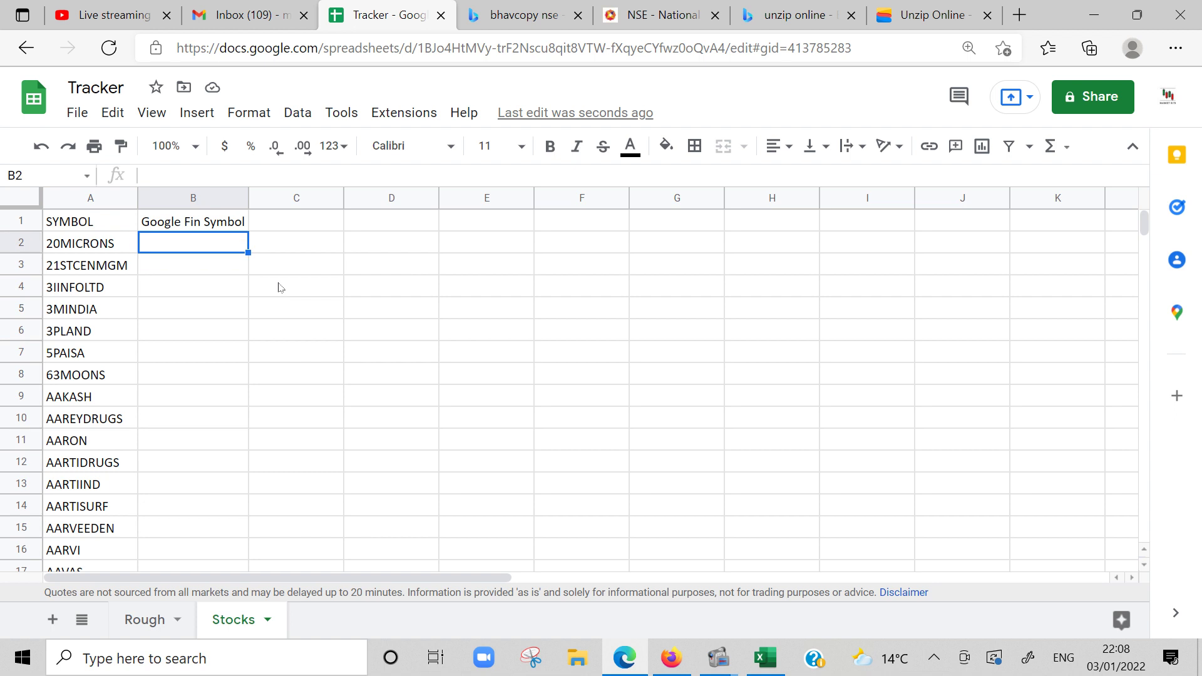
{"action": "type", "text": "NSE:"}
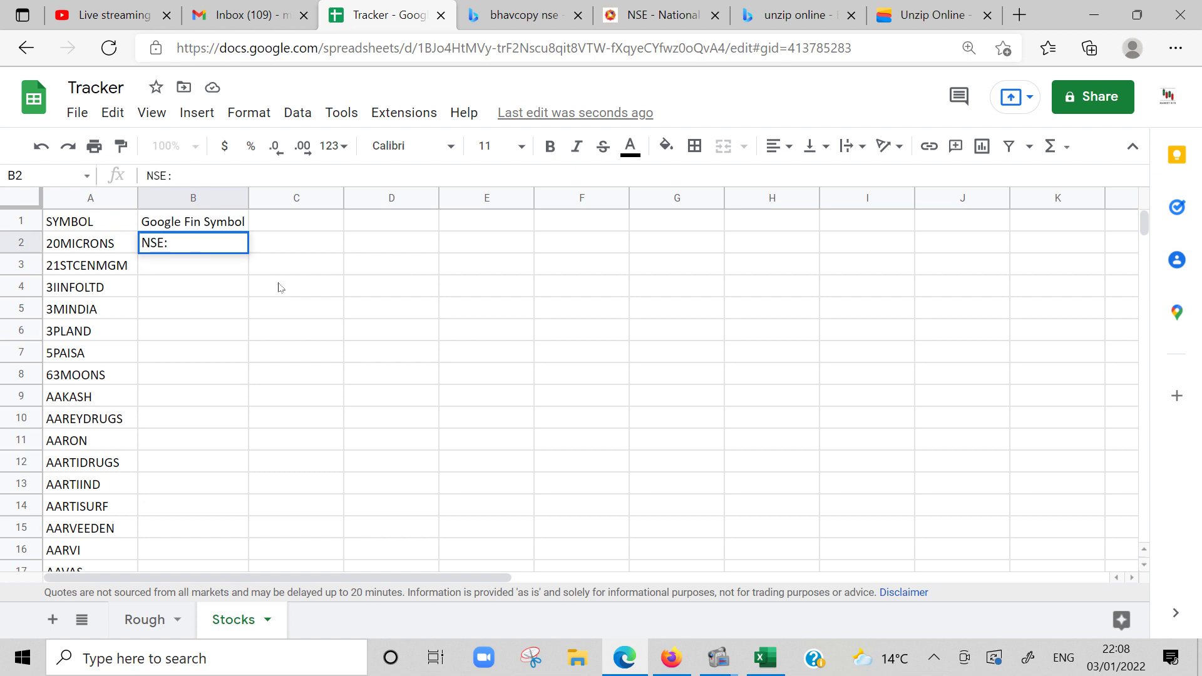
{"action": "type", "text": "20MICRONS"}
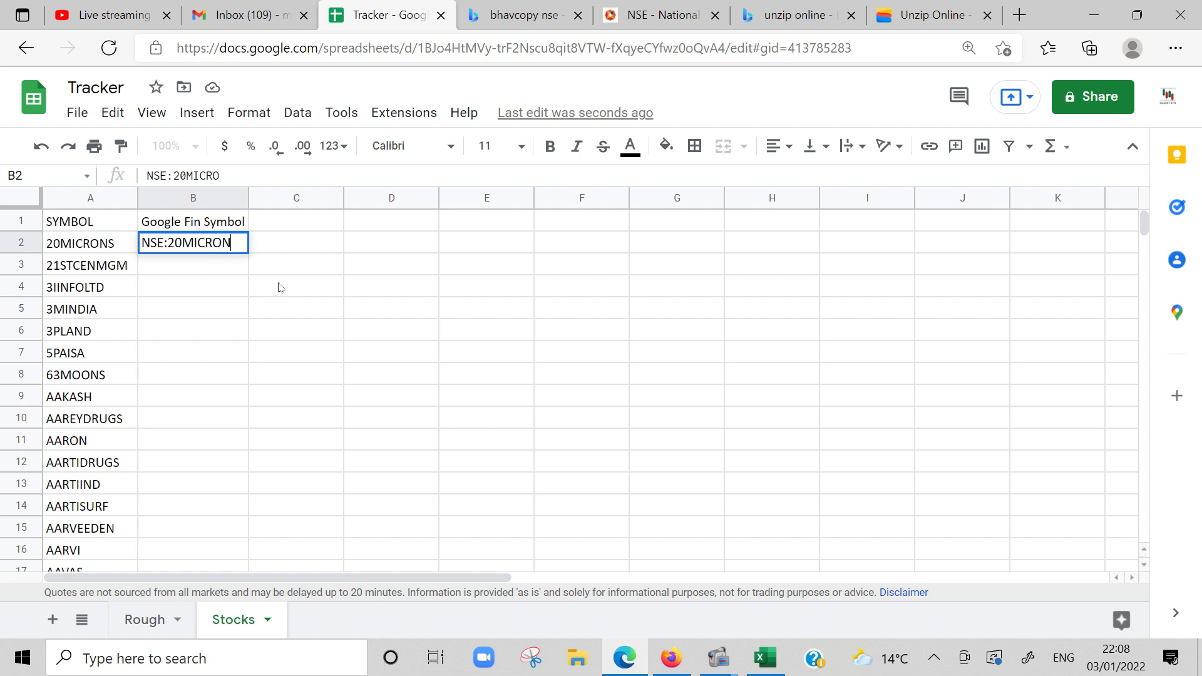
{"action": "key", "text": "Return"}
{"action": "key", "text": "Up"}
{"action": "key", "text": "Down"}
{"action": "key", "text": "Left"}
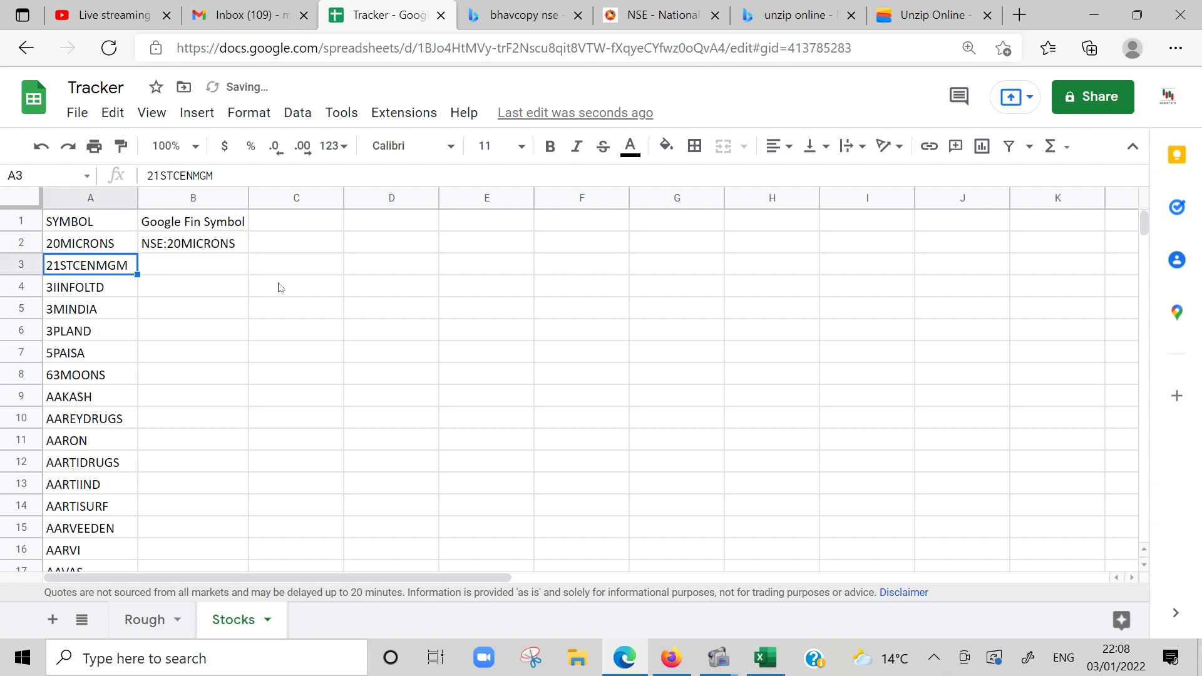
{"action": "key", "text": "Right"}
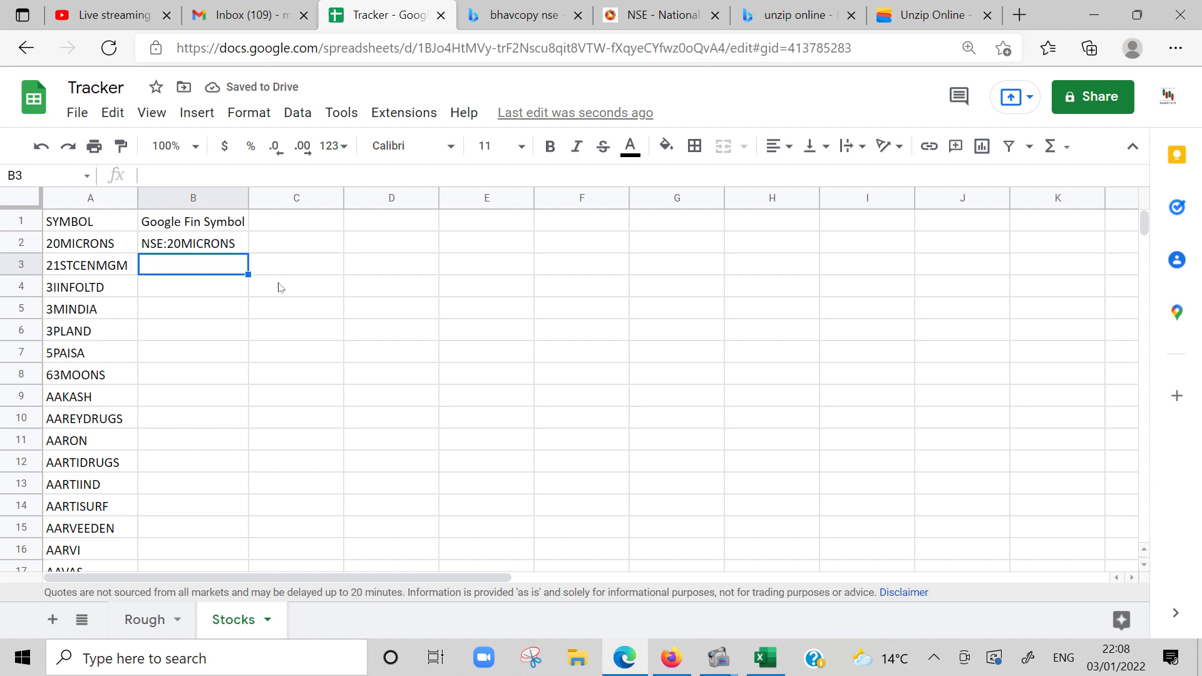
{"action": "key", "text": "Up"}
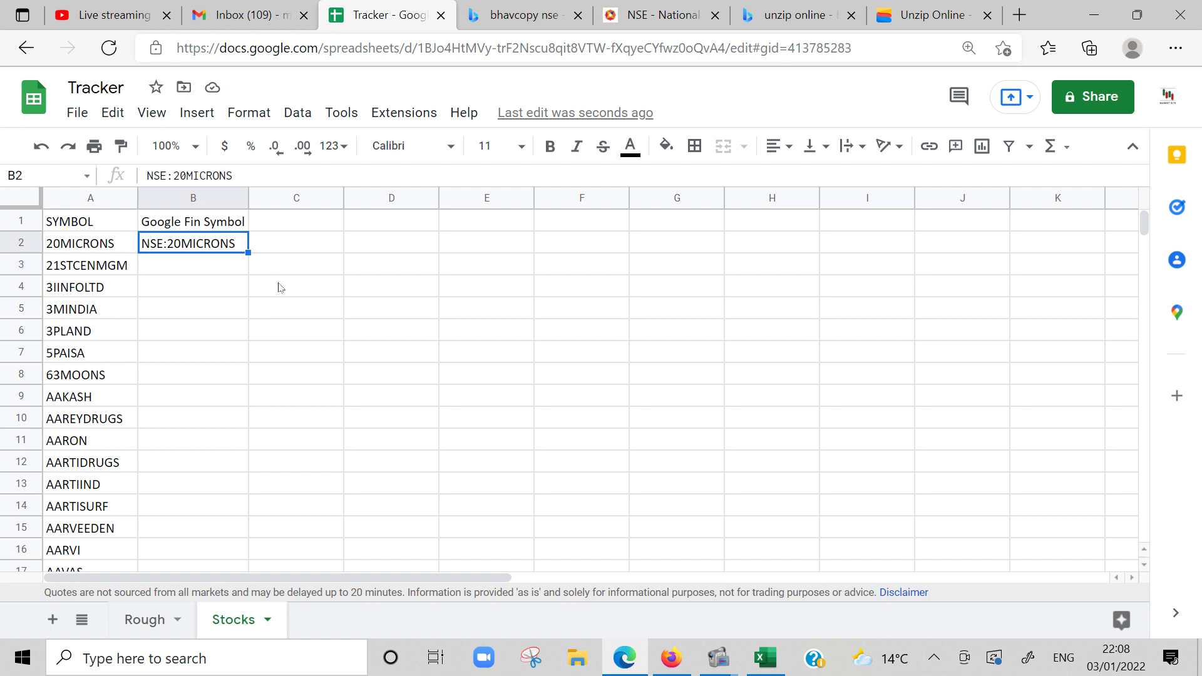
{"action": "type", "text": "=CON"}
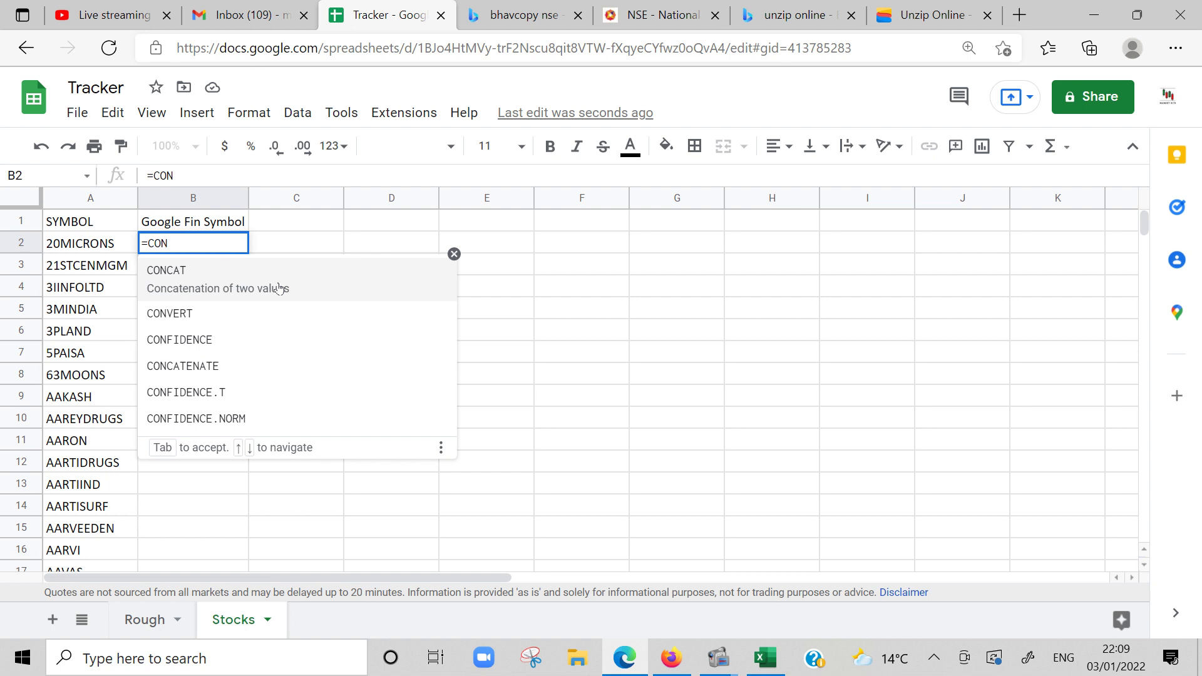
Enter =CONCATENATE("NSE:",A2) in B2 and autofill it down column B
{"action": "left_click", "coordinate": [199, 373]}
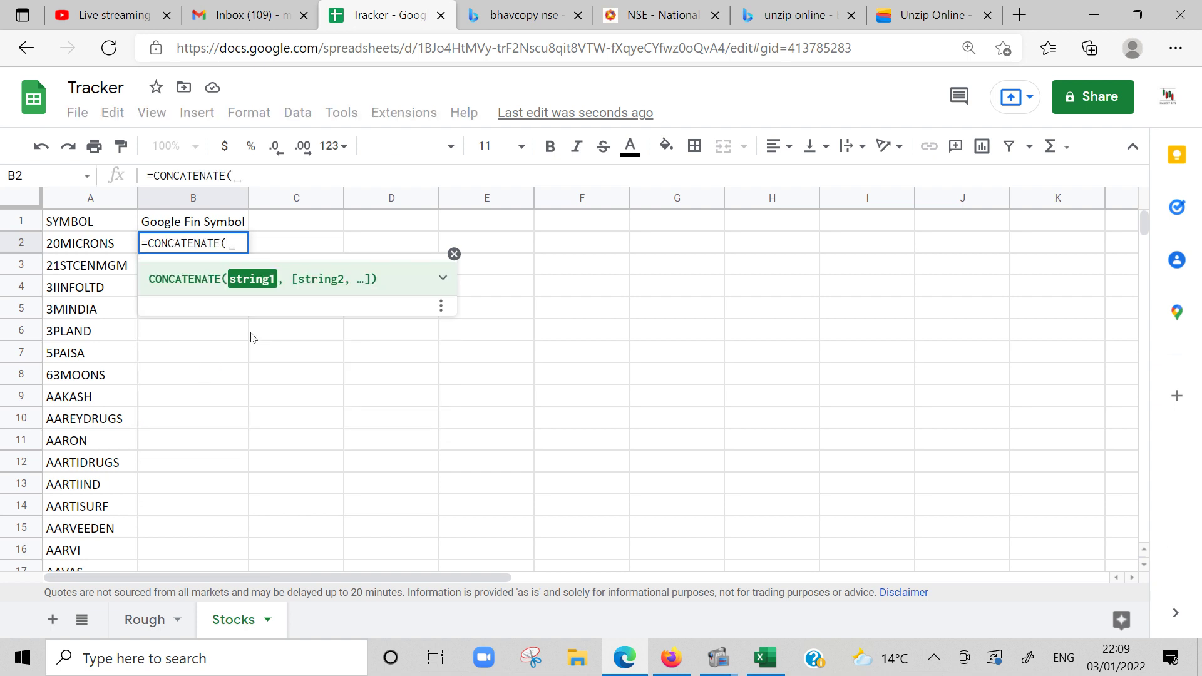
{"action": "type", "text": "\"NSE:"}
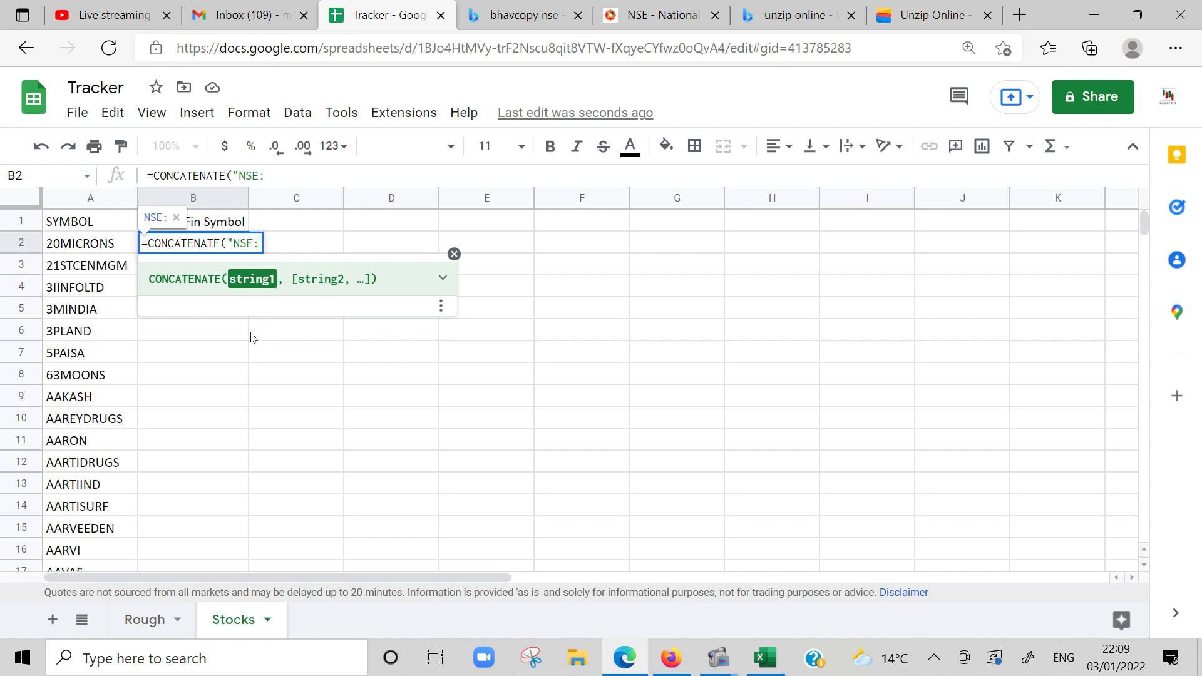
{"action": "type", "text": "\","}
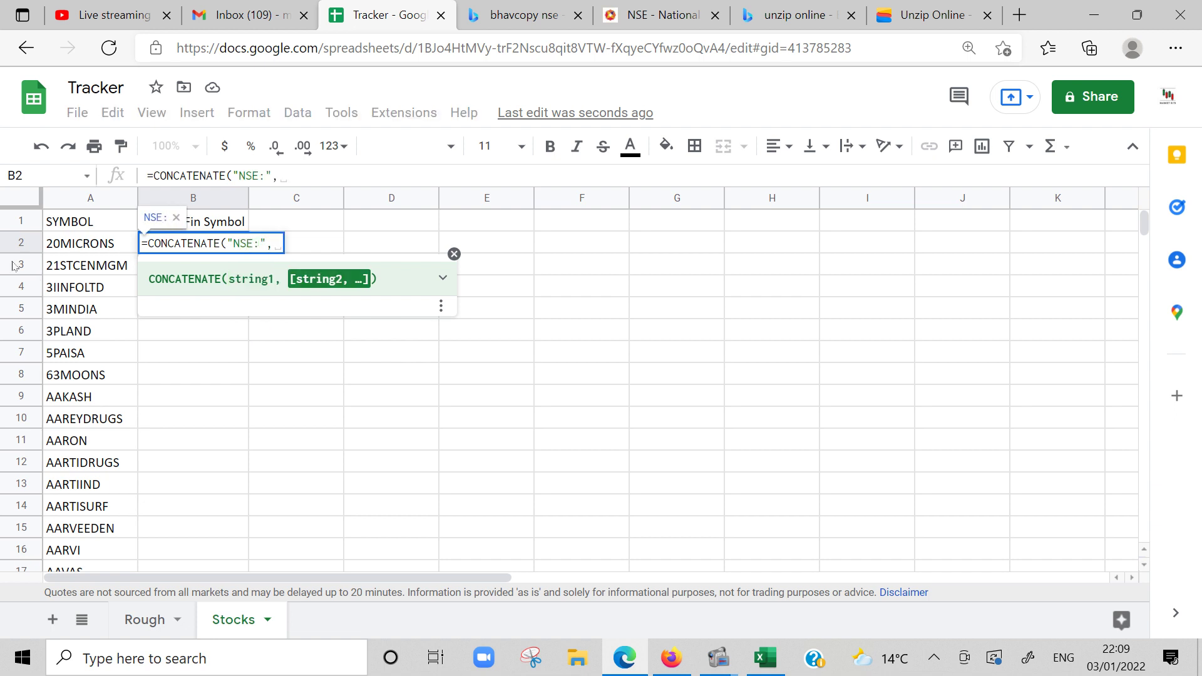
{"action": "left_click", "coordinate": [64, 244]}
{"action": "type", "text": ")"}
{"action": "key", "text": "Return"}
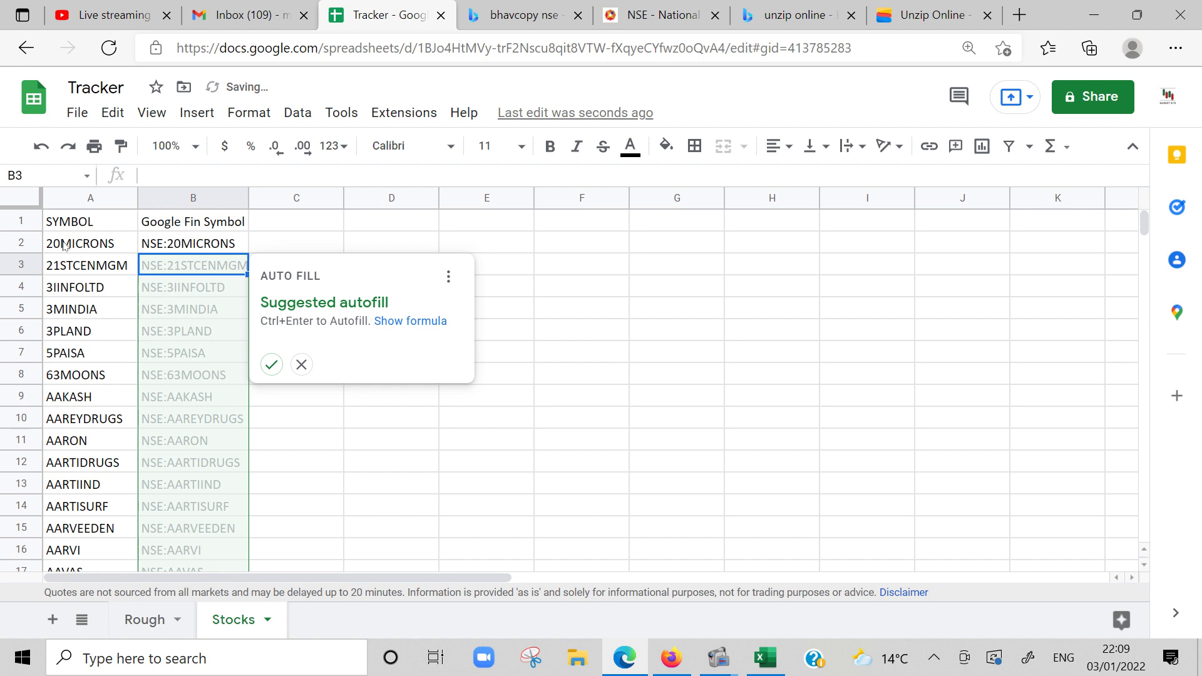
{"action": "left_click", "coordinate": [271, 364]}
Spot-check the filled NSE: symbol formulas in B7, B9 and further down
{"action": "left_click", "coordinate": [206, 360]}
{"action": "scroll", "coordinate": [192, 455], "scroll_direction": "down", "scroll_amount": 12}
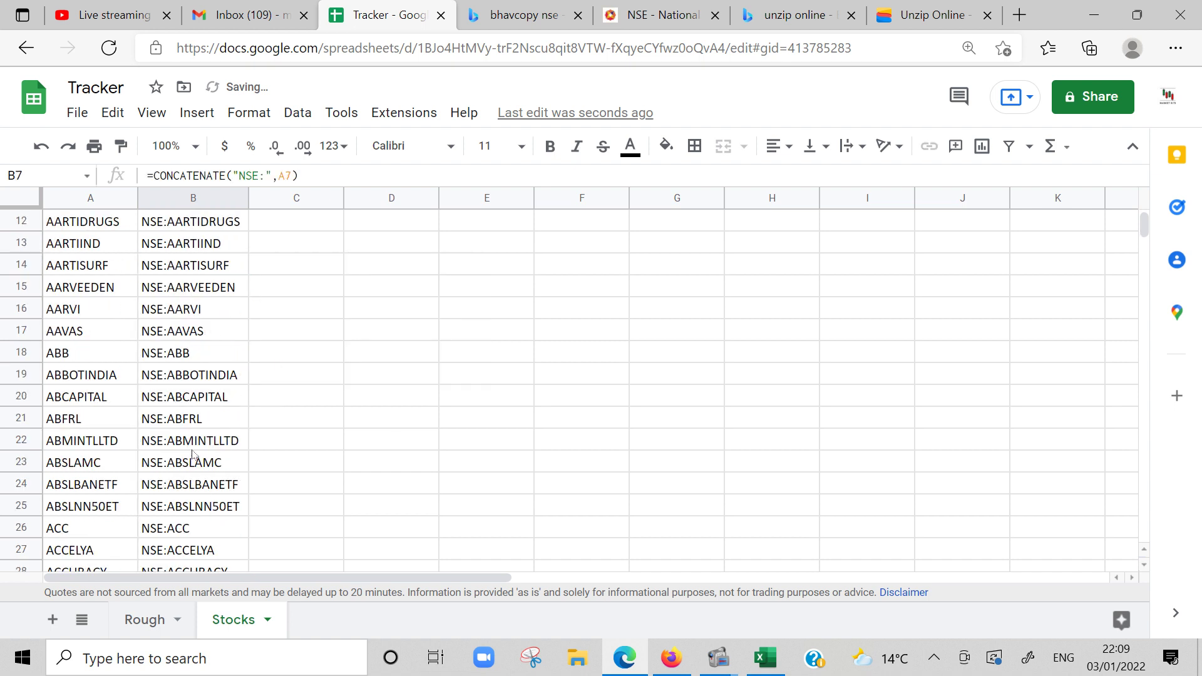
{"action": "scroll", "coordinate": [193, 455], "scroll_direction": "up", "scroll_amount": 10}
{"action": "scroll", "coordinate": [193, 455], "scroll_direction": "up", "scroll_amount": 3}
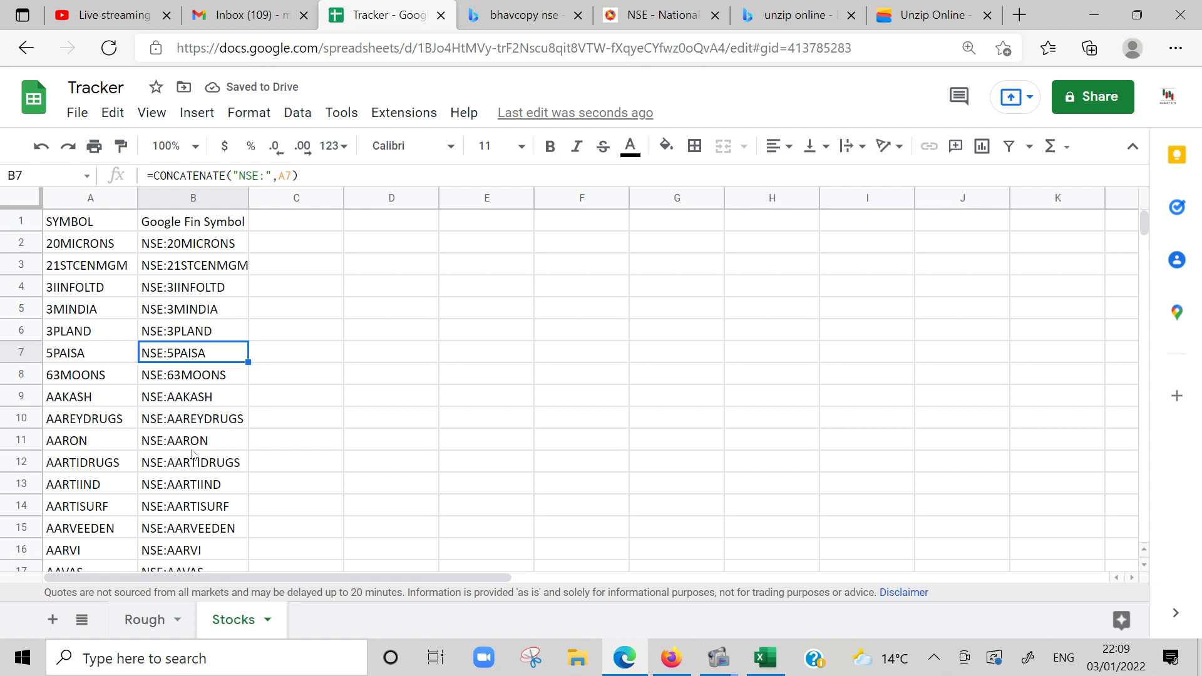
{"action": "left_click", "coordinate": [182, 418]}
{"action": "left_click", "coordinate": [178, 401]}
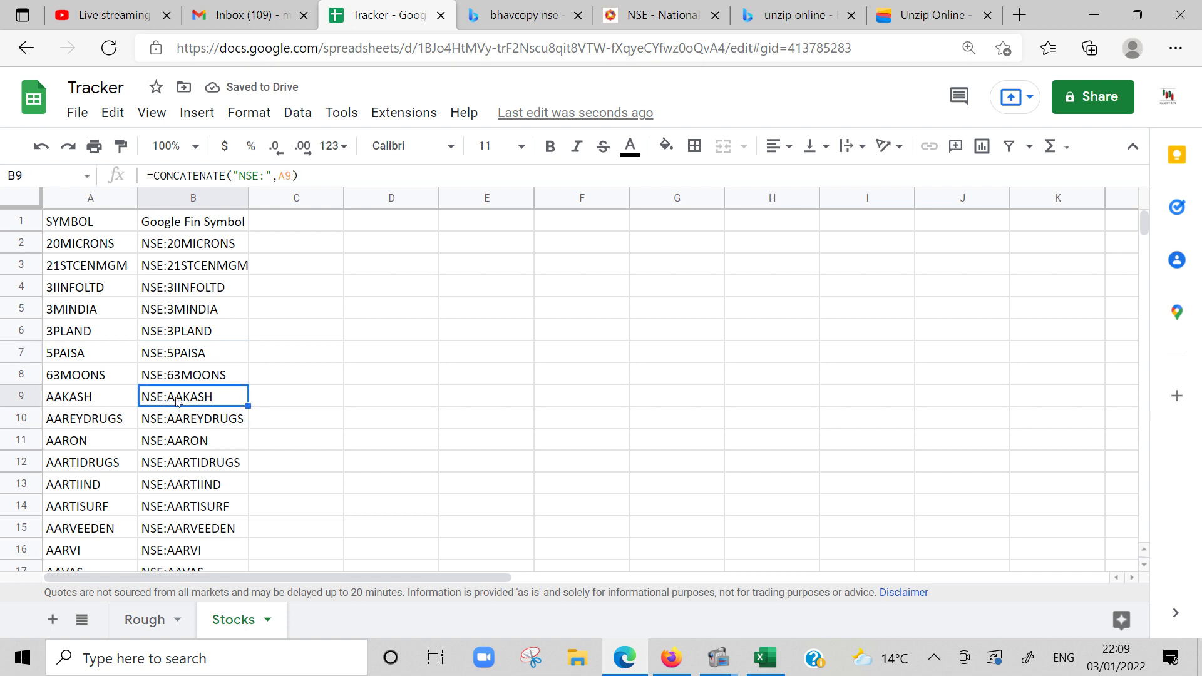
{"action": "left_click", "coordinate": [194, 224]}
{"action": "left_click", "coordinate": [269, 224]}
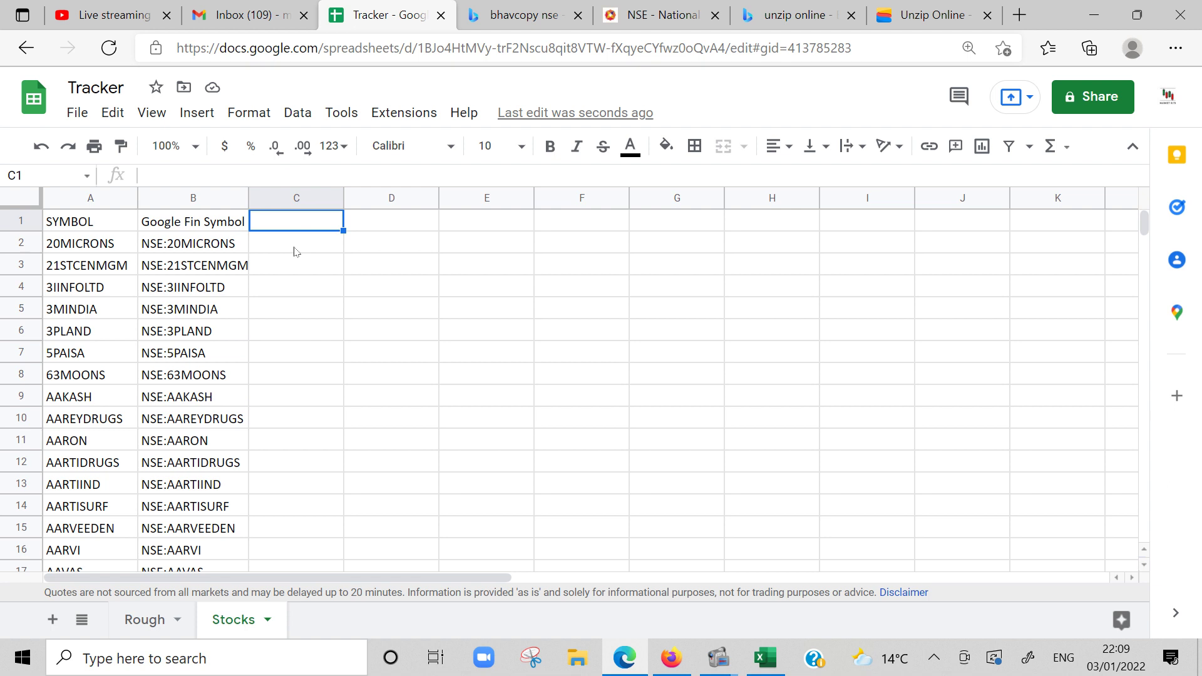
Head column C 'LTP' and fill =GOOGLEFINANCE(B2,"price") down every row
{"action": "type", "text": "LTP"}
{"action": "key", "text": "Return"}
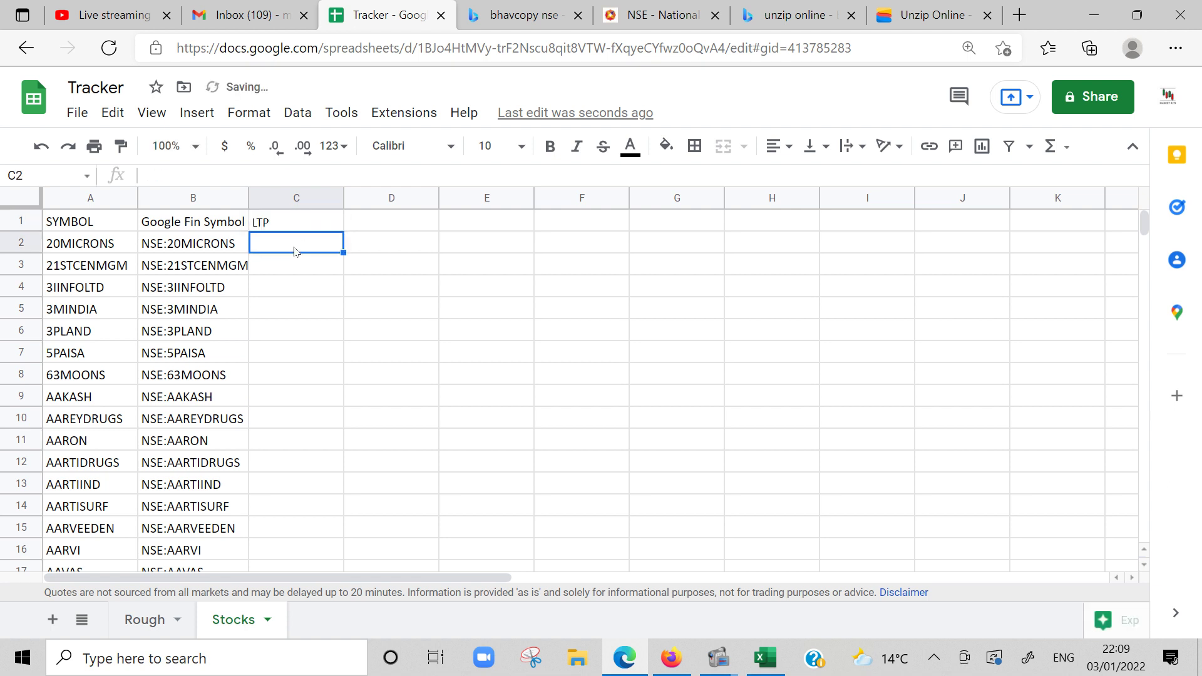
{"action": "type", "text": "="}
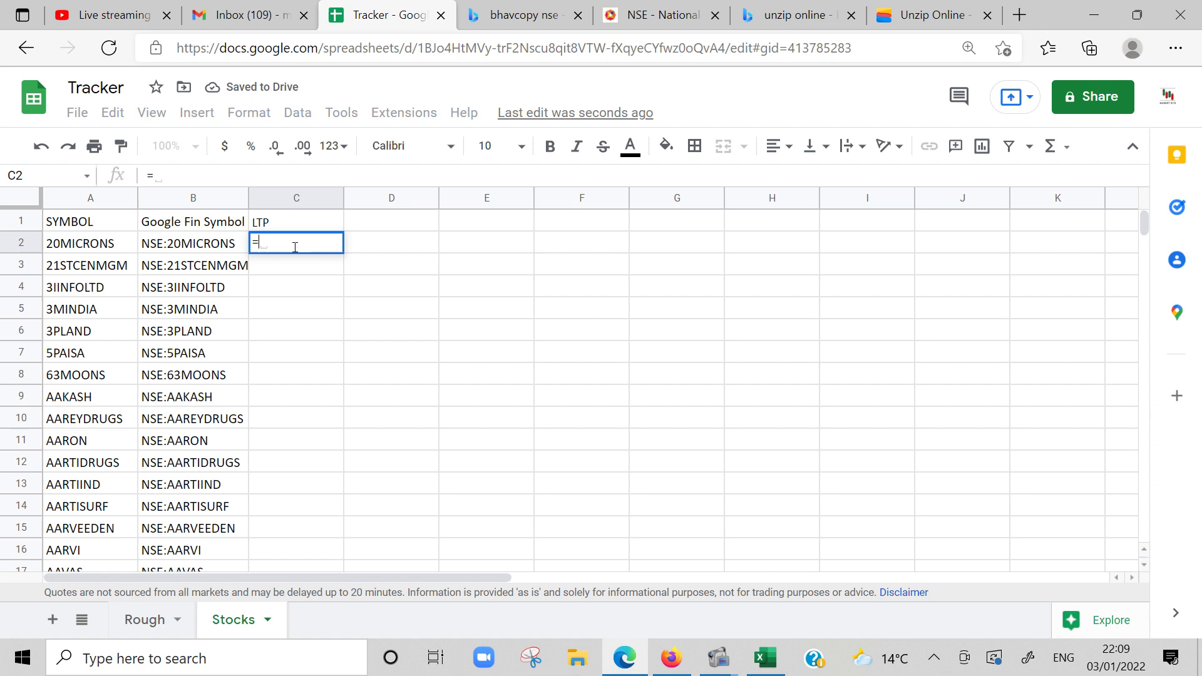
{"action": "type", "text": "goo"}
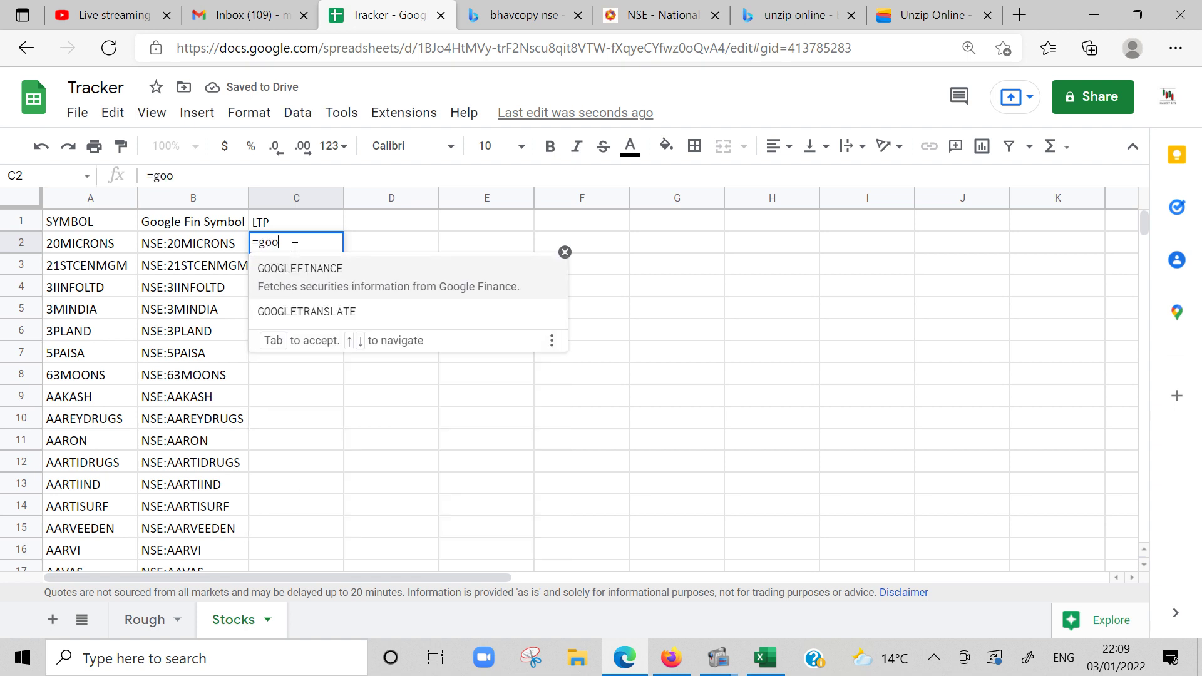
{"action": "key", "text": "Tab"}
{"action": "key", "text": "Left"}
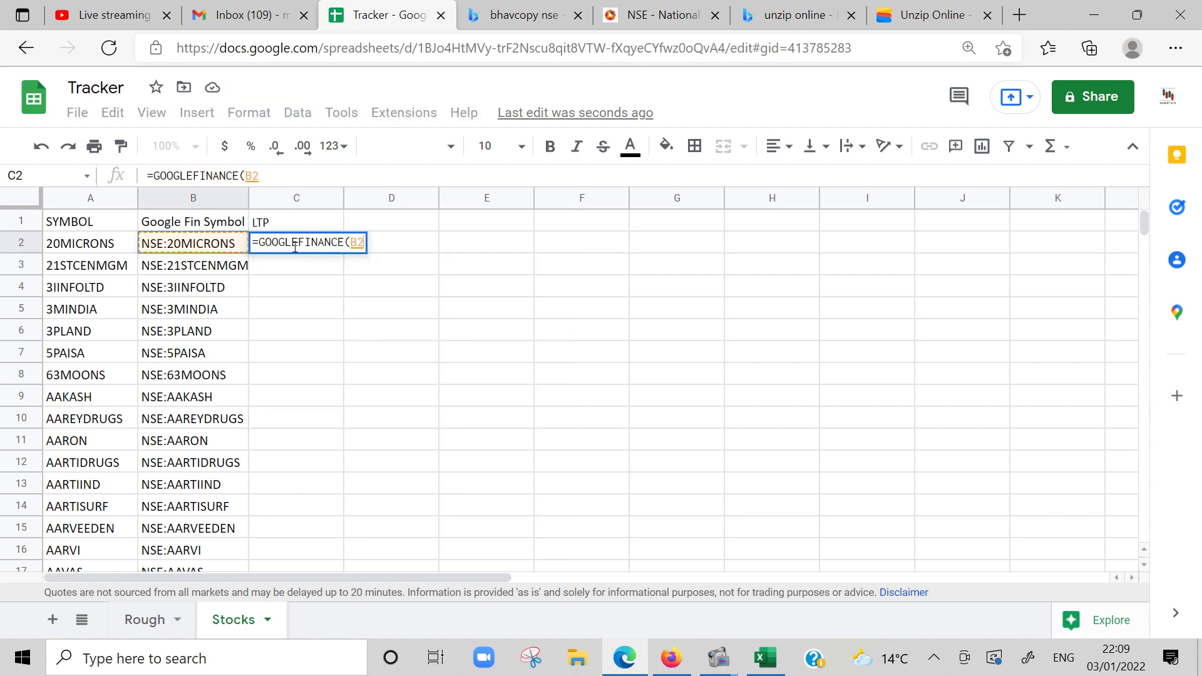
{"action": "type", "text": ",\""}
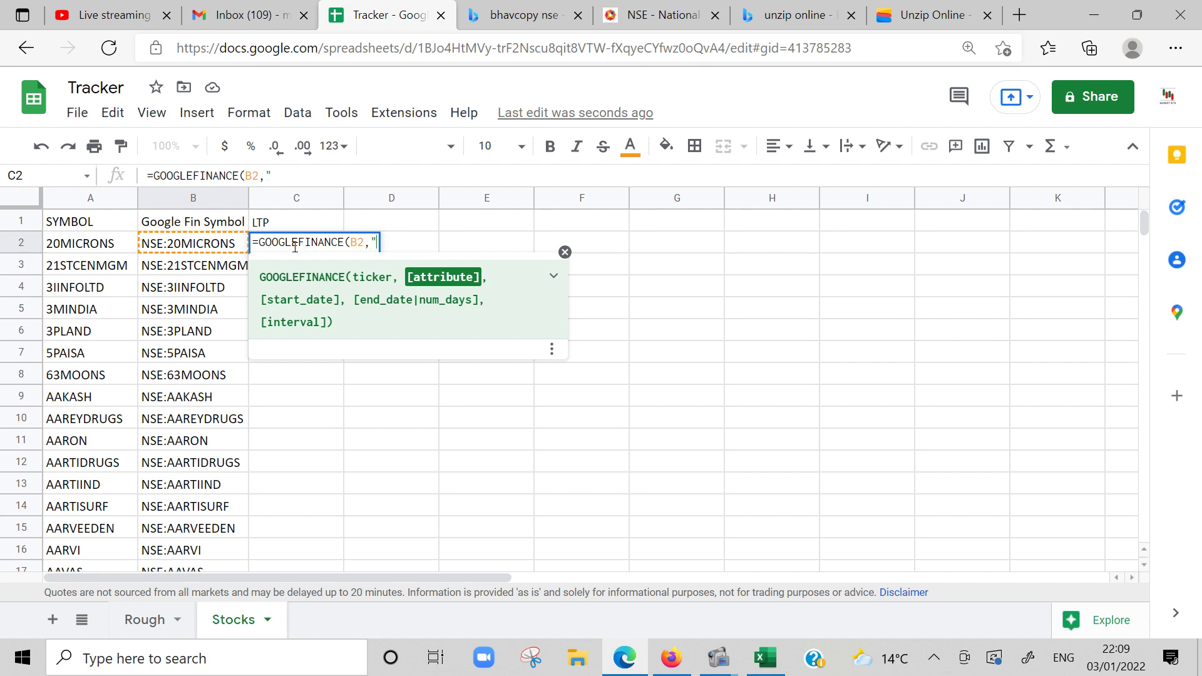
{"action": "type", "text": "price\")"}
{"action": "key", "text": "Return"}
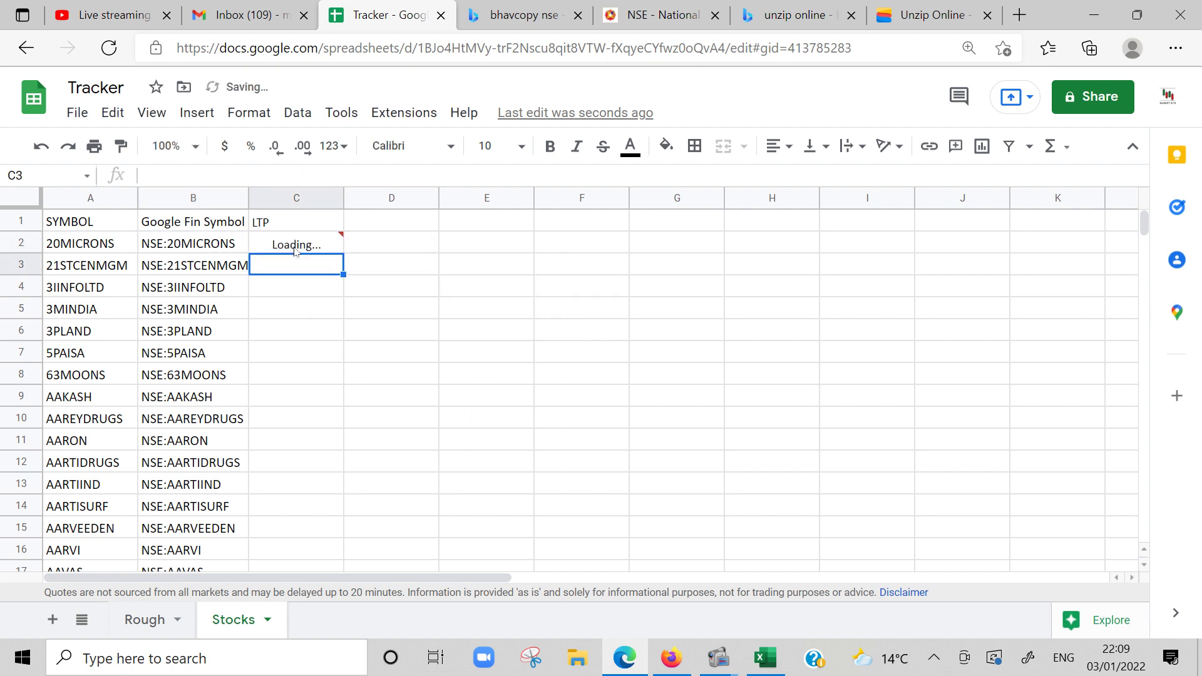
{"action": "left_click", "coordinate": [338, 245]}
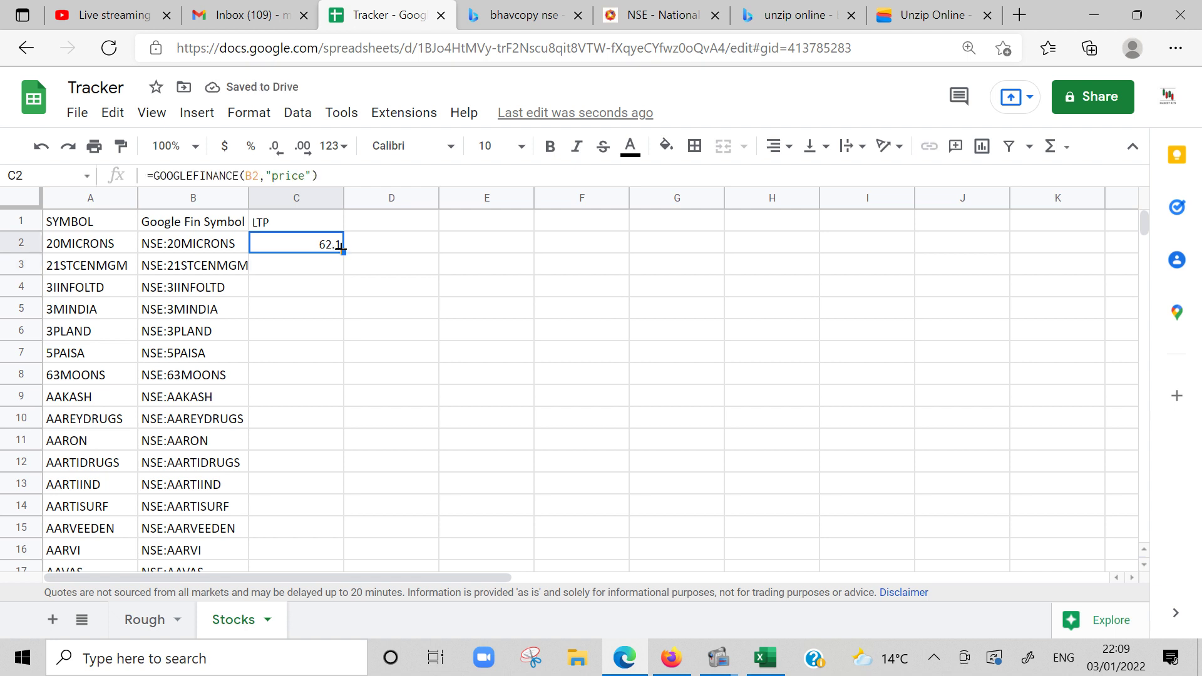
{"action": "double_click", "coordinate": [342, 251]}
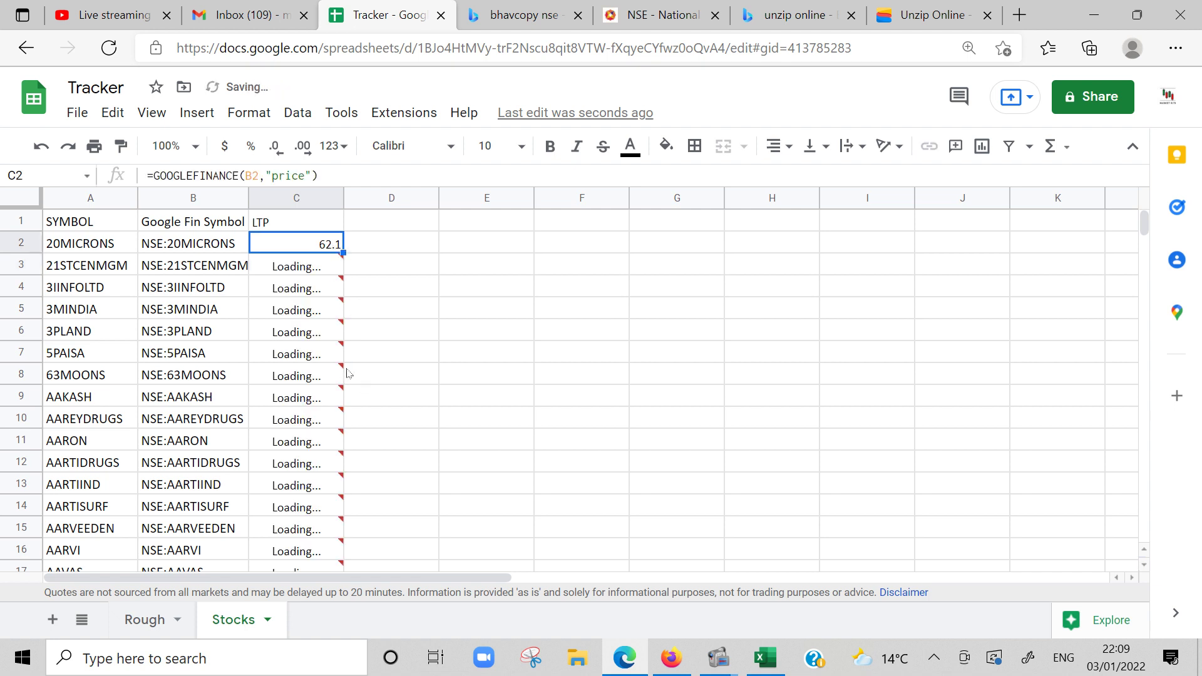
Spot-check the fetched prices in C2, C5 and C9
{"action": "left_click", "coordinate": [414, 331]}
{"action": "left_click", "coordinate": [304, 224]}
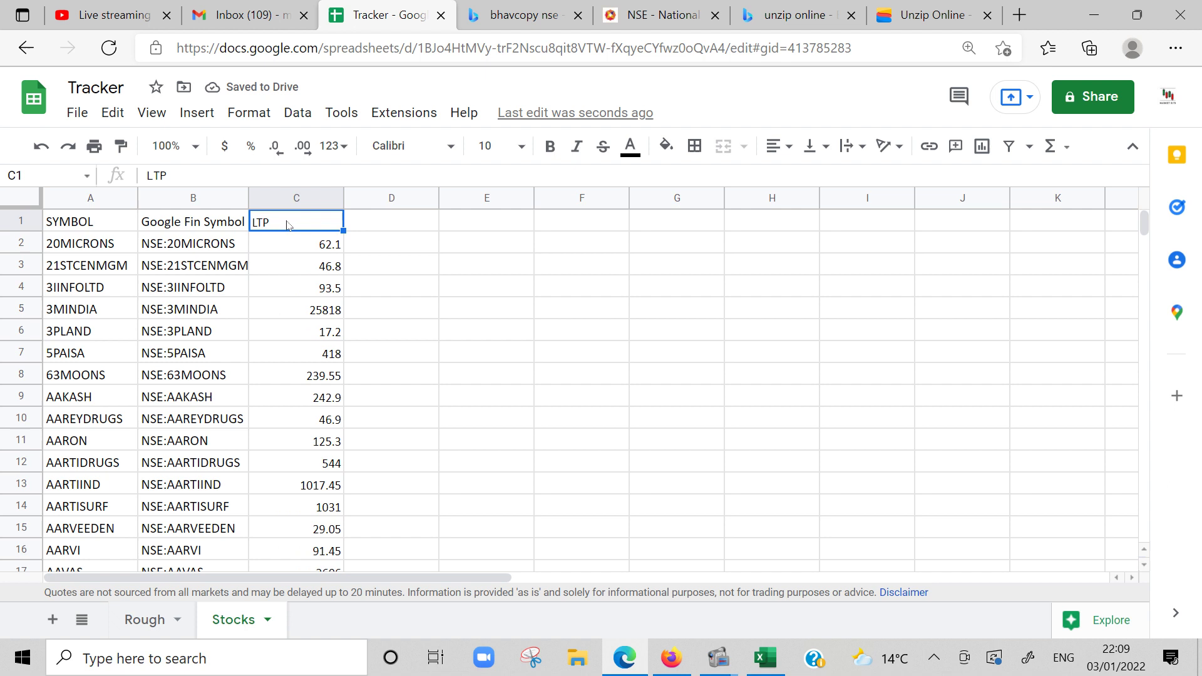
{"action": "scroll", "coordinate": [383, 377], "scroll_direction": "down", "scroll_amount": 20}
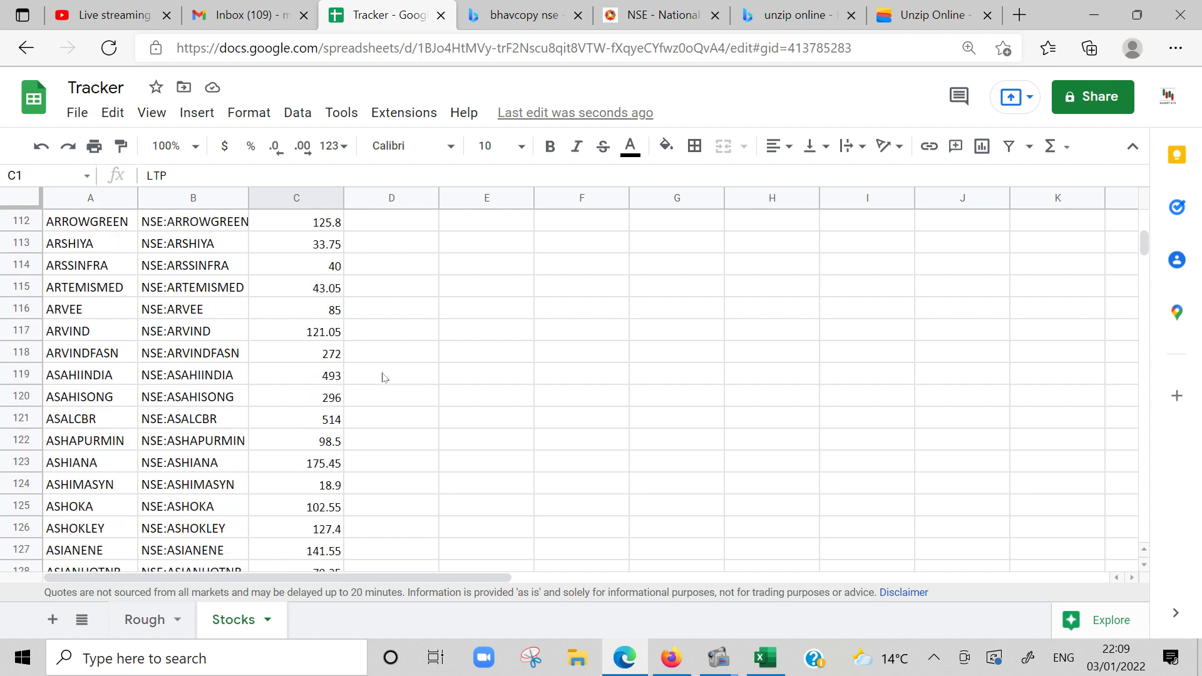
{"action": "scroll", "coordinate": [383, 377], "scroll_direction": "down", "scroll_amount": 12}
{"action": "scroll", "coordinate": [369, 373], "scroll_direction": "up", "scroll_amount": 20}
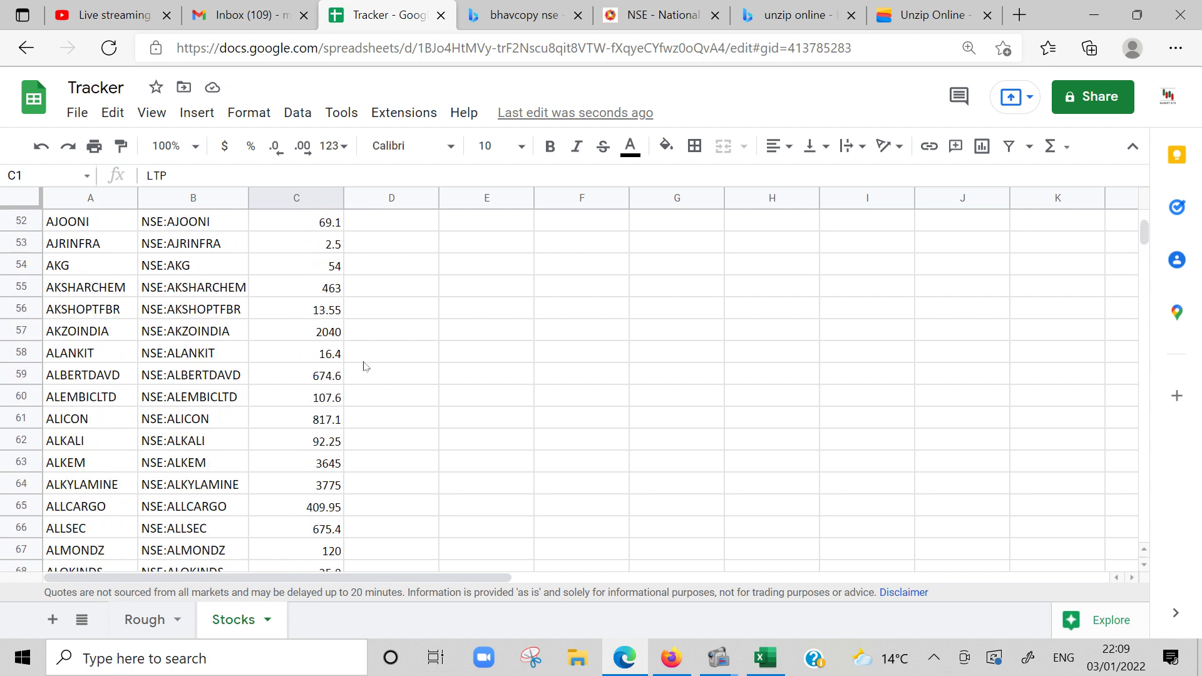
{"action": "scroll", "coordinate": [364, 366], "scroll_direction": "up", "scroll_amount": 17}
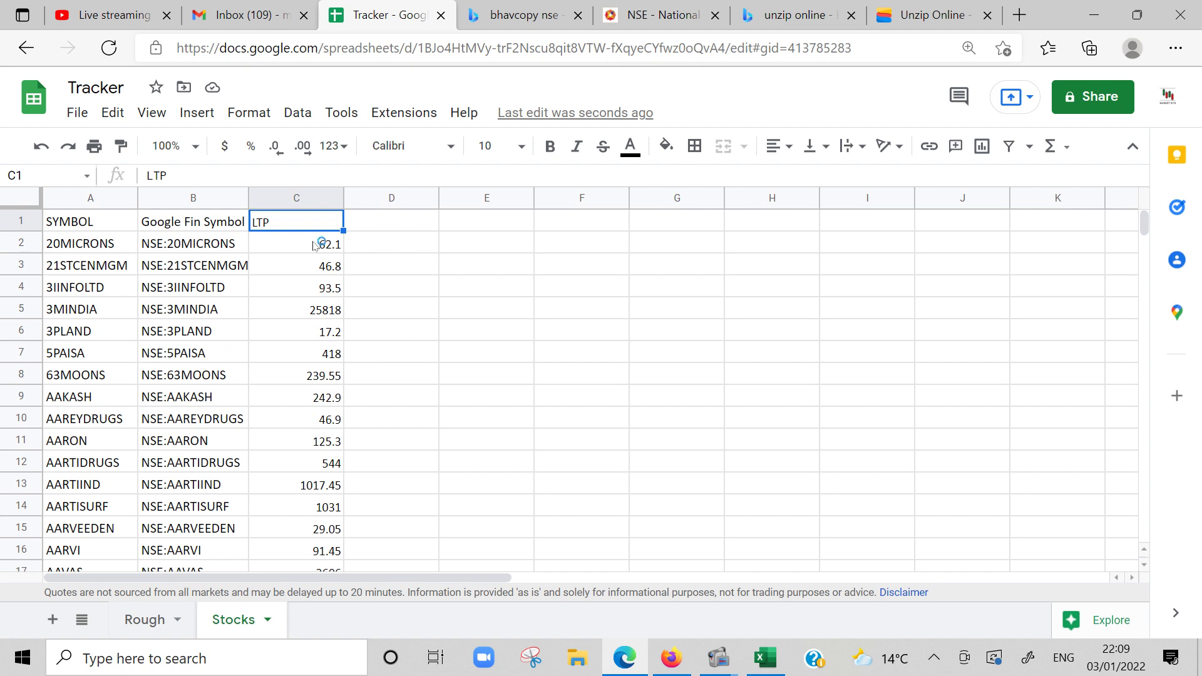
{"action": "left_click", "coordinate": [316, 245]}
{"action": "left_click", "coordinate": [318, 310]}
{"action": "left_click", "coordinate": [316, 401]}
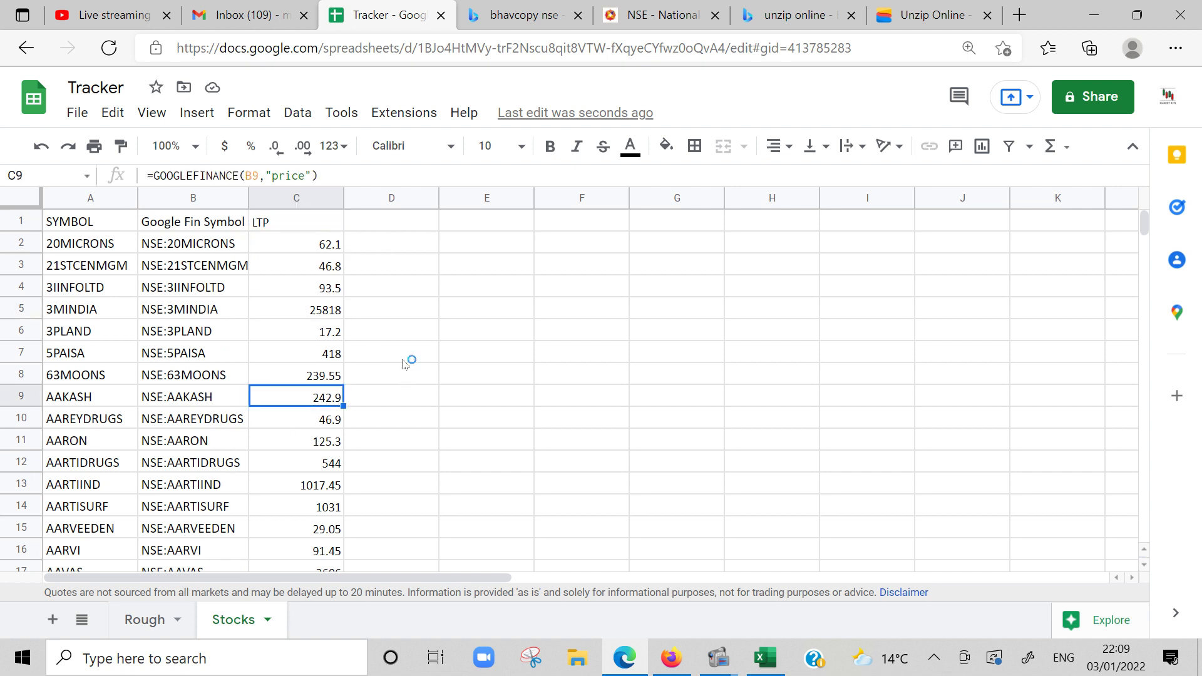
{"action": "left_click", "coordinate": [327, 226]}
{"action": "left_click", "coordinate": [400, 224]}
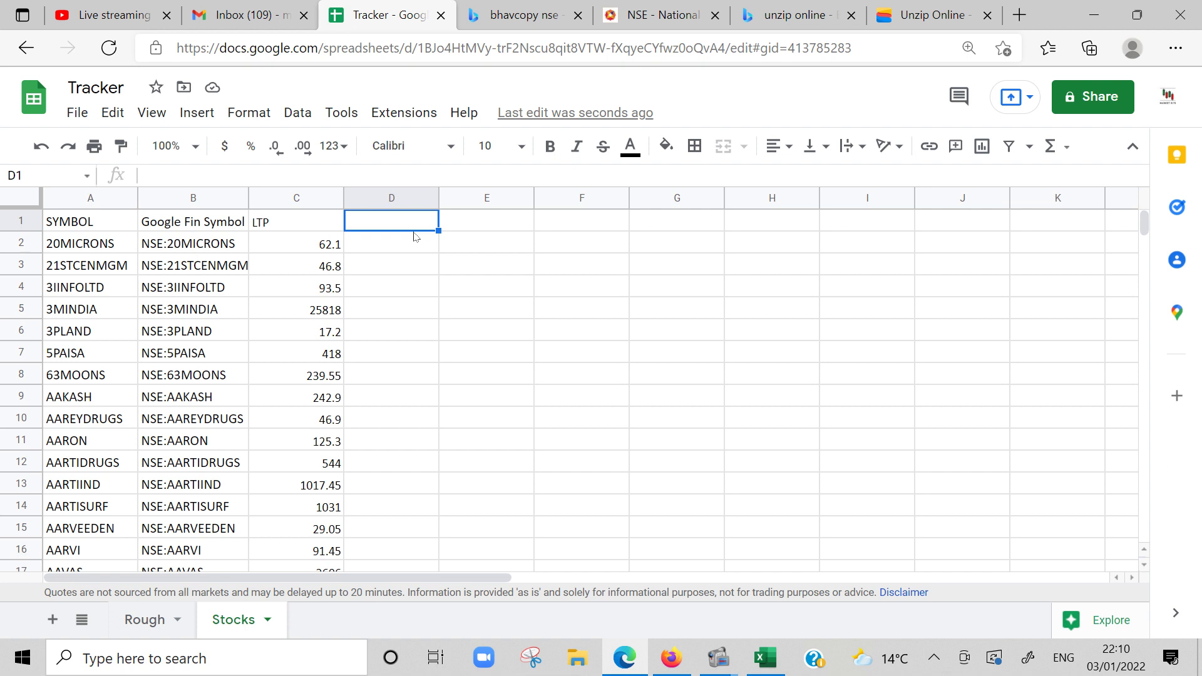
Enter the High/Low header in D1 and the Price header in E1
{"action": "key", "text": "Down"}
{"action": "key", "text": "Down"}
{"action": "key", "text": "Down"}
{"action": "key", "text": "Up"}
{"action": "key", "text": "Up"}
{"action": "key", "text": "Up"}
{"action": "type", "text": "High"}
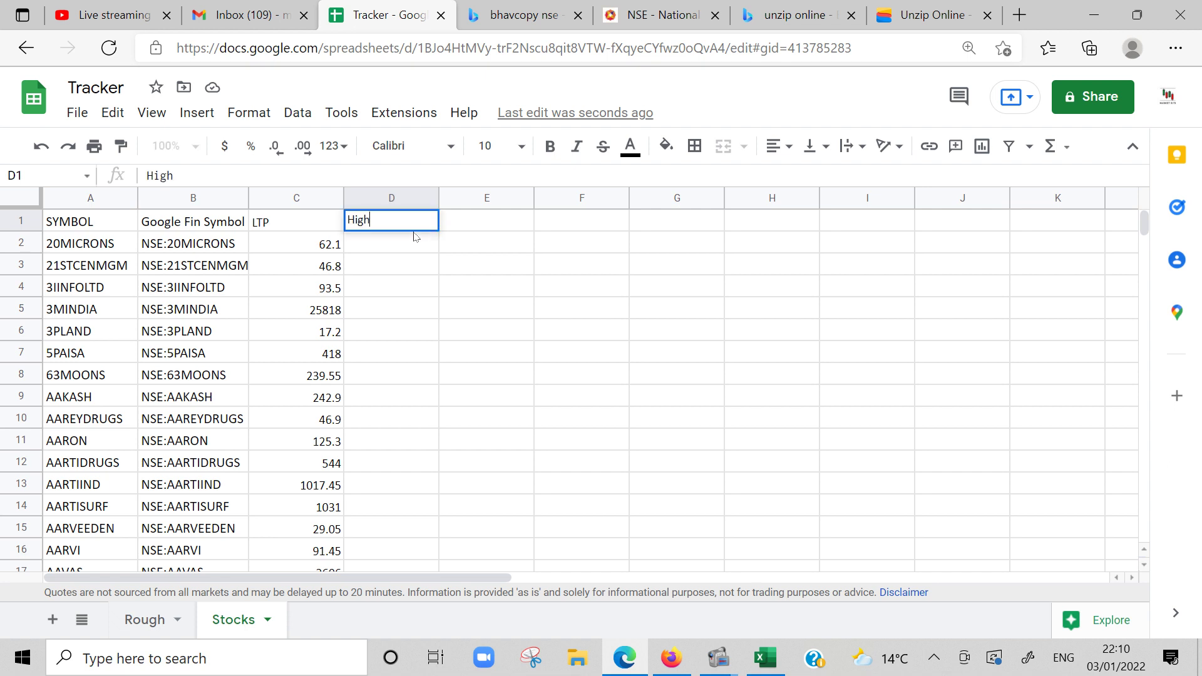
{"action": "type", "text": "/Low"}
{"action": "key", "text": "Return"}
{"action": "key", "text": "Up"}
{"action": "key", "text": "Right"}
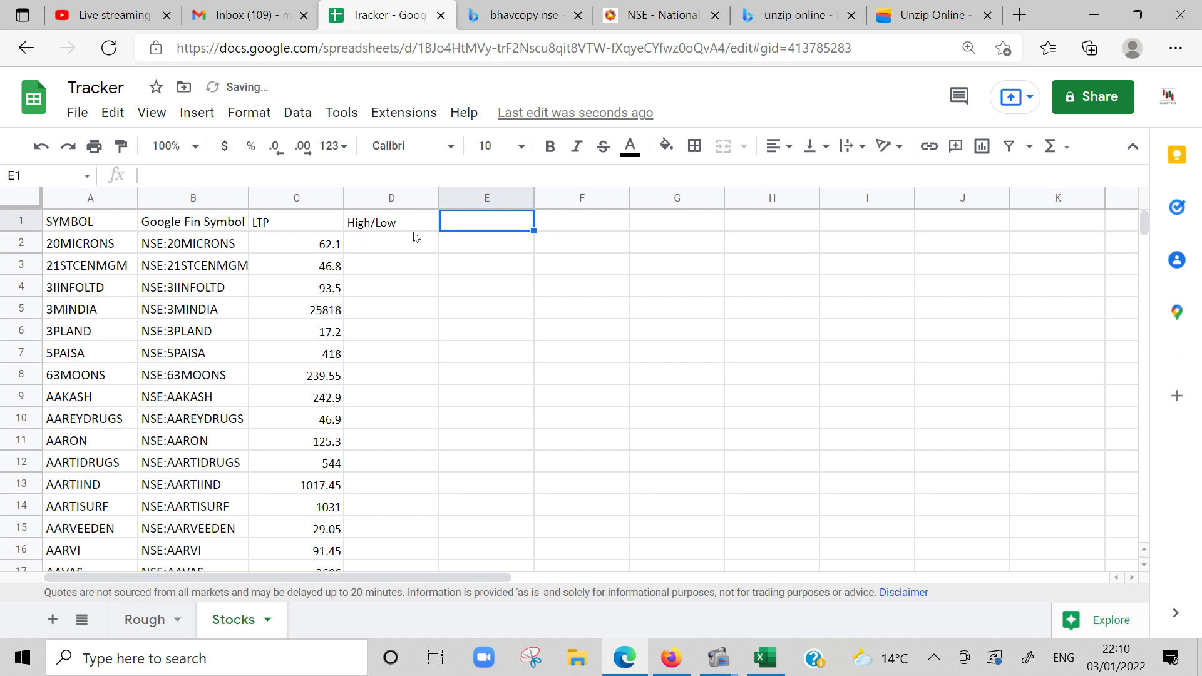
{"action": "type", "text": "Price"}
{"action": "key", "text": "Return"}
Enter 70 as the reference price in E2 and H as the flag in D2
{"action": "key", "text": "Left"}
{"action": "key", "text": "Left"}
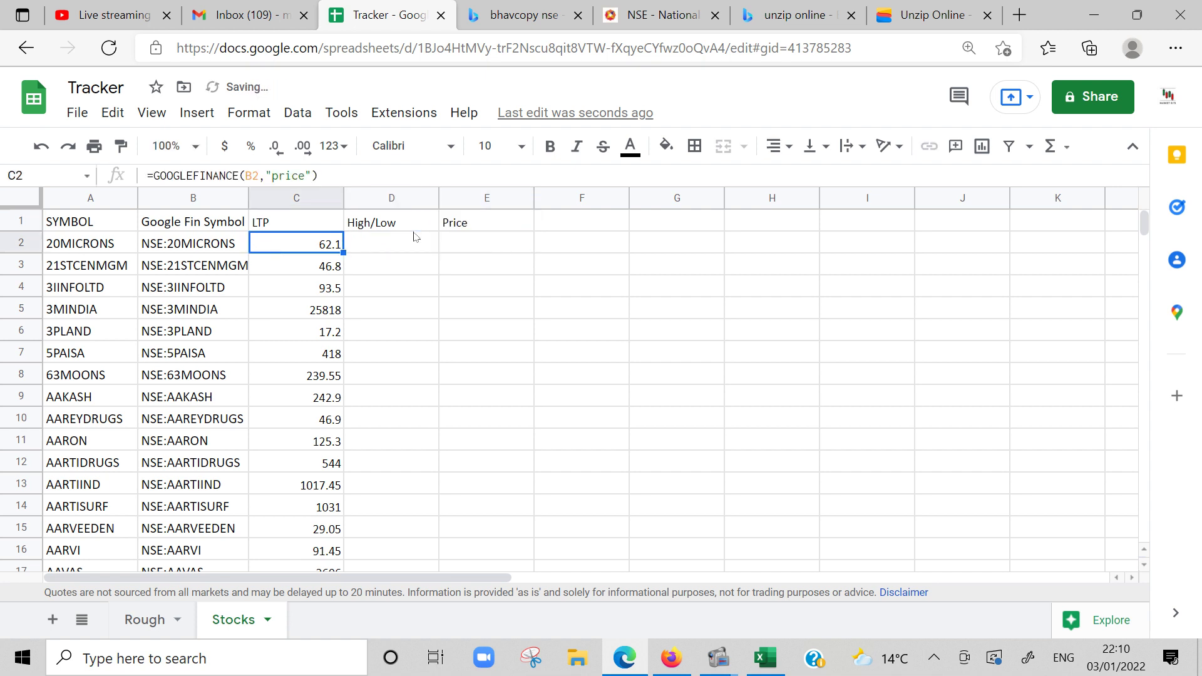
{"action": "key", "text": "Right"}
{"action": "key", "text": "Right"}
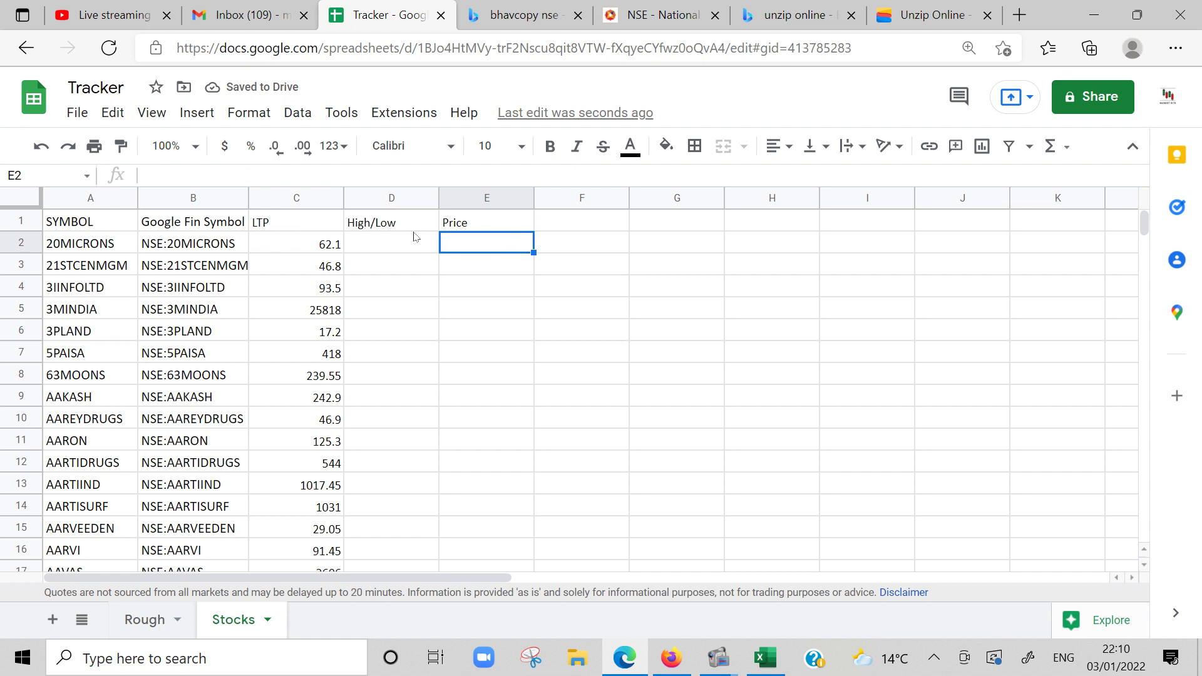
{"action": "type", "text": "70"}
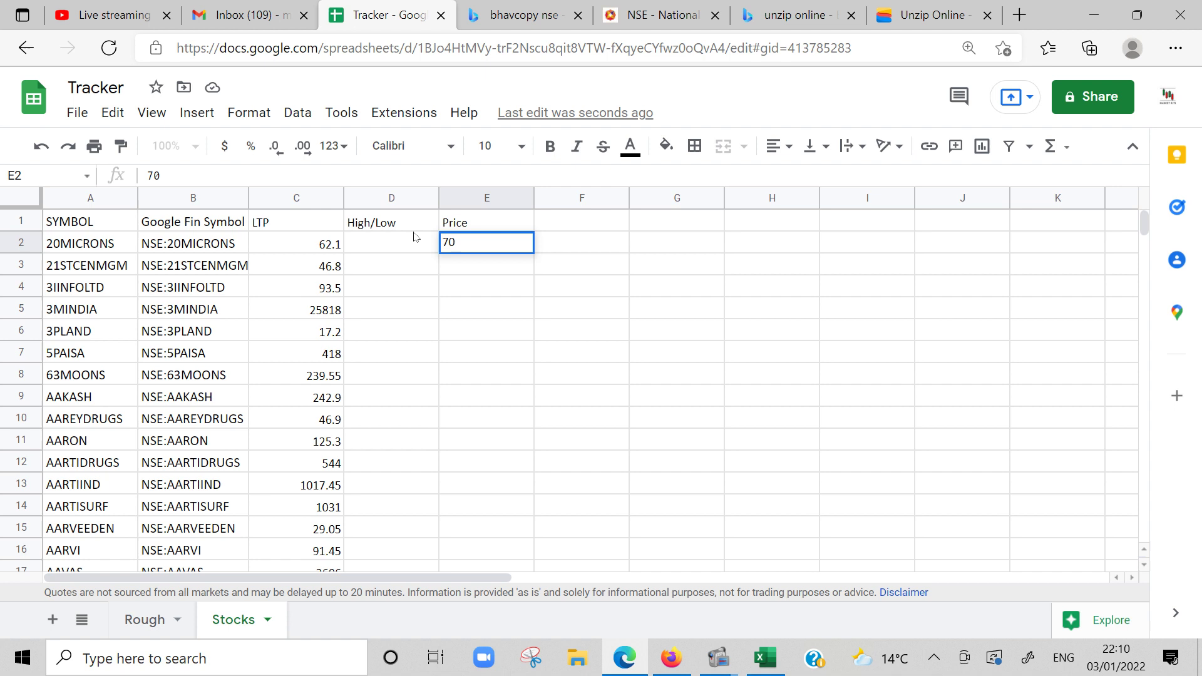
{"action": "left_click", "coordinate": [413, 236]}
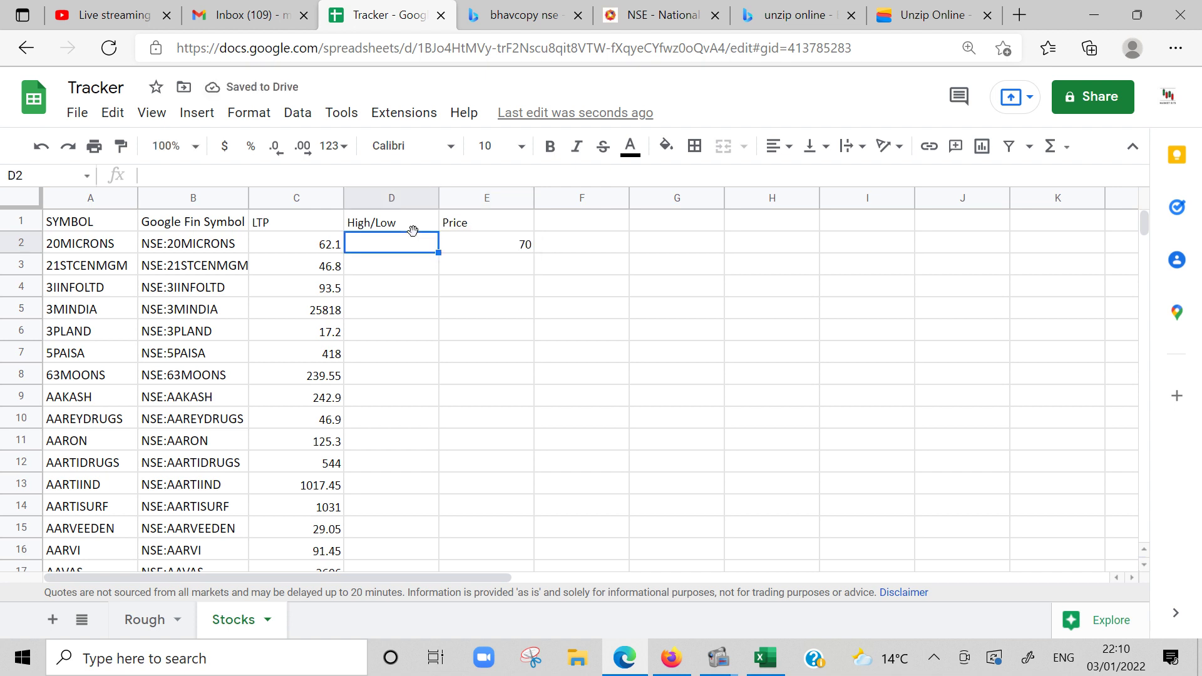
{"action": "type", "text": "H"}
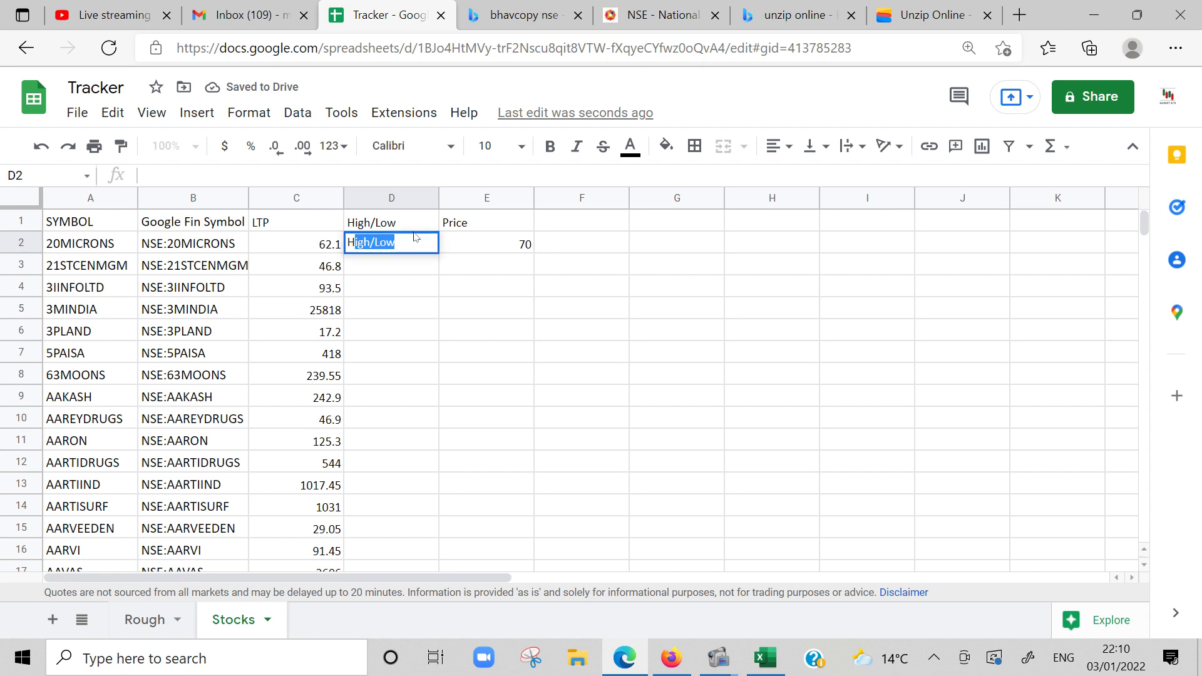
{"action": "key", "text": "BackSpace"}
{"action": "key", "text": "Tab"}
{"action": "key", "text": "Tab"}
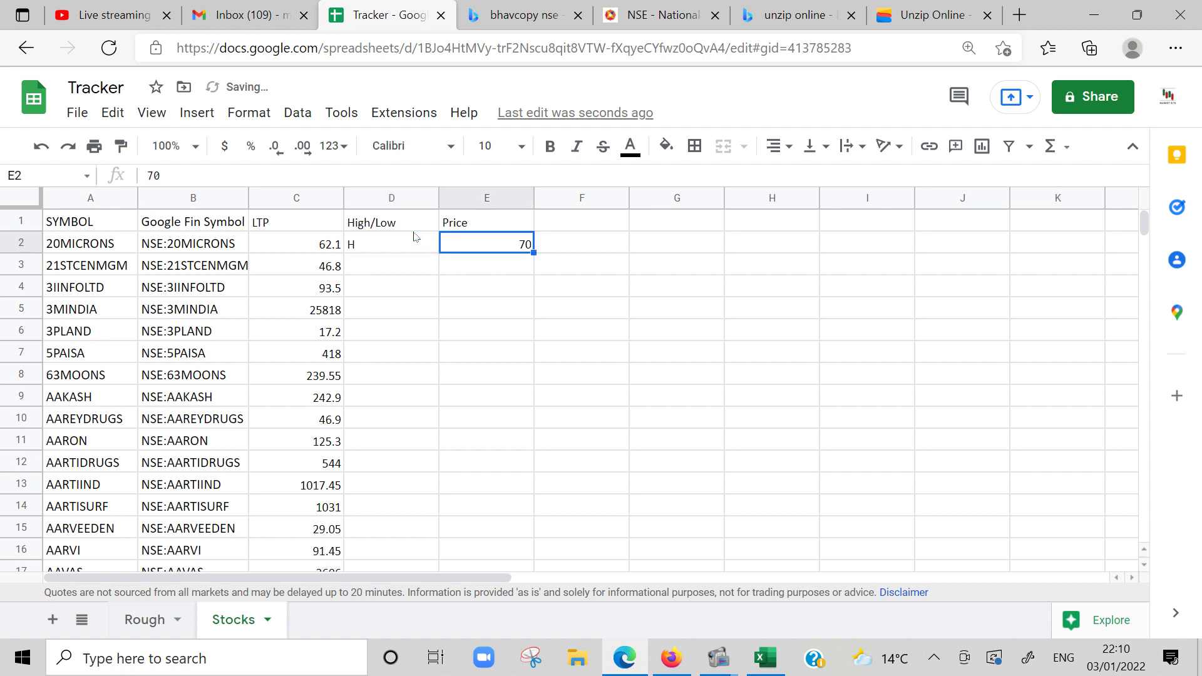
{"action": "key", "text": "Up"}
Add the Alert header in F1
{"action": "type", "text": "A"}
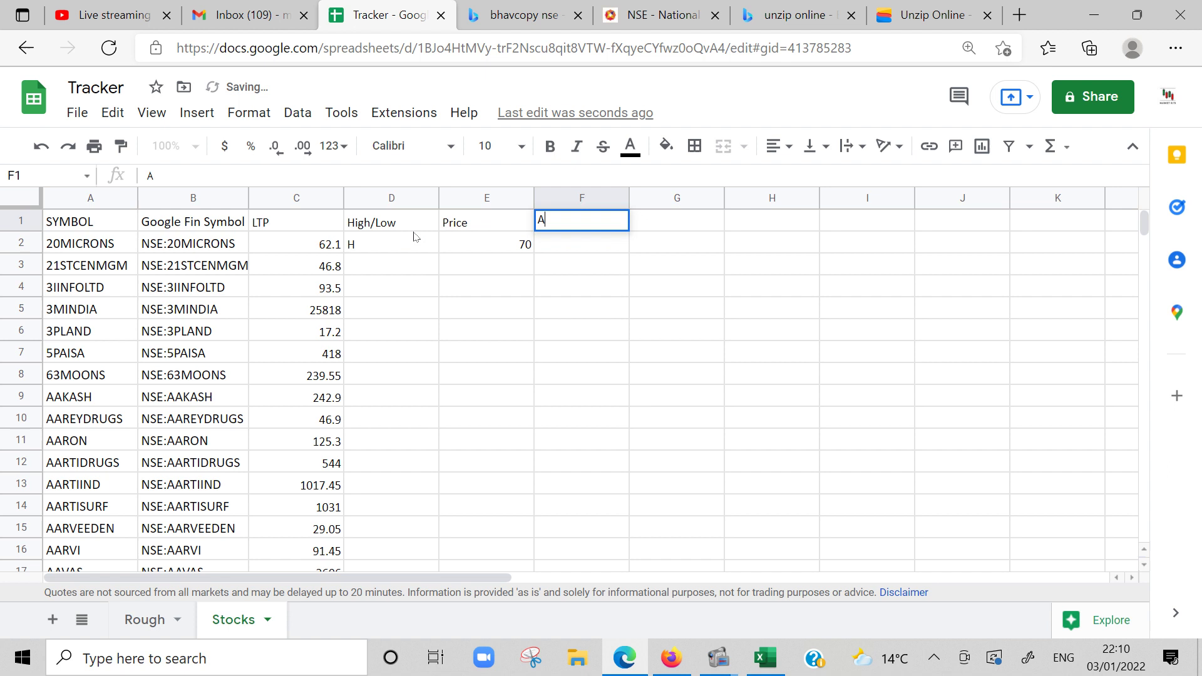
{"action": "type", "text": "lert"}
{"action": "key", "text": "Return"}
{"action": "key", "text": "Down"}
{"action": "key", "text": "Down"}
{"action": "key", "text": "Up"}
{"action": "key", "text": "Up"}
{"action": "key", "text": "Left"}
{"action": "key", "text": "Left"}
{"action": "key", "text": "Left"}
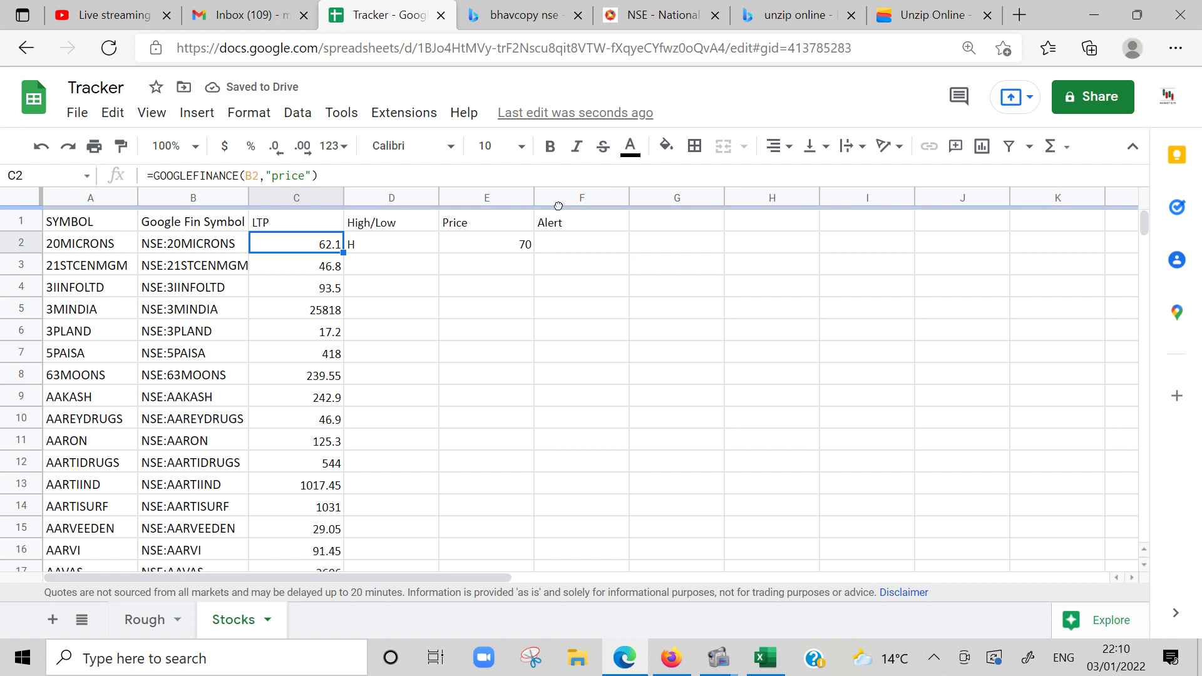
Centre-align the contents of columns C to F
{"action": "left_click", "coordinate": [619, 332]}
{"action": "left_click_drag", "start_coordinate": [303, 194], "coordinate": [582, 195]}
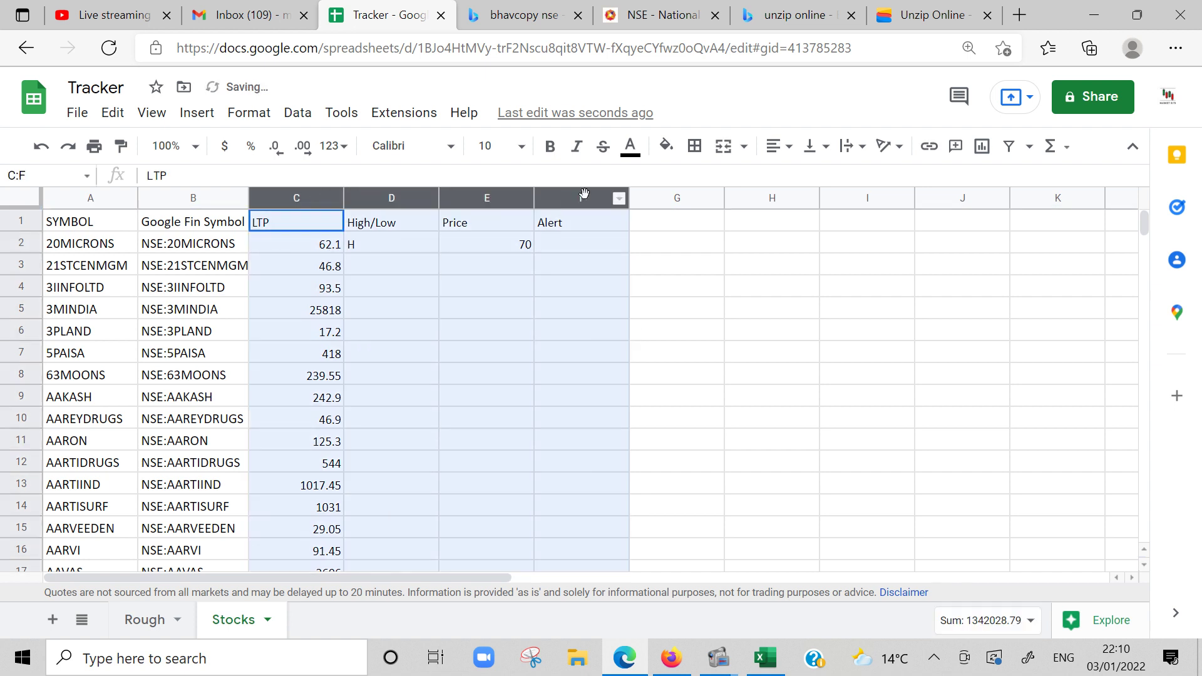
{"action": "left_click", "coordinate": [779, 146]}
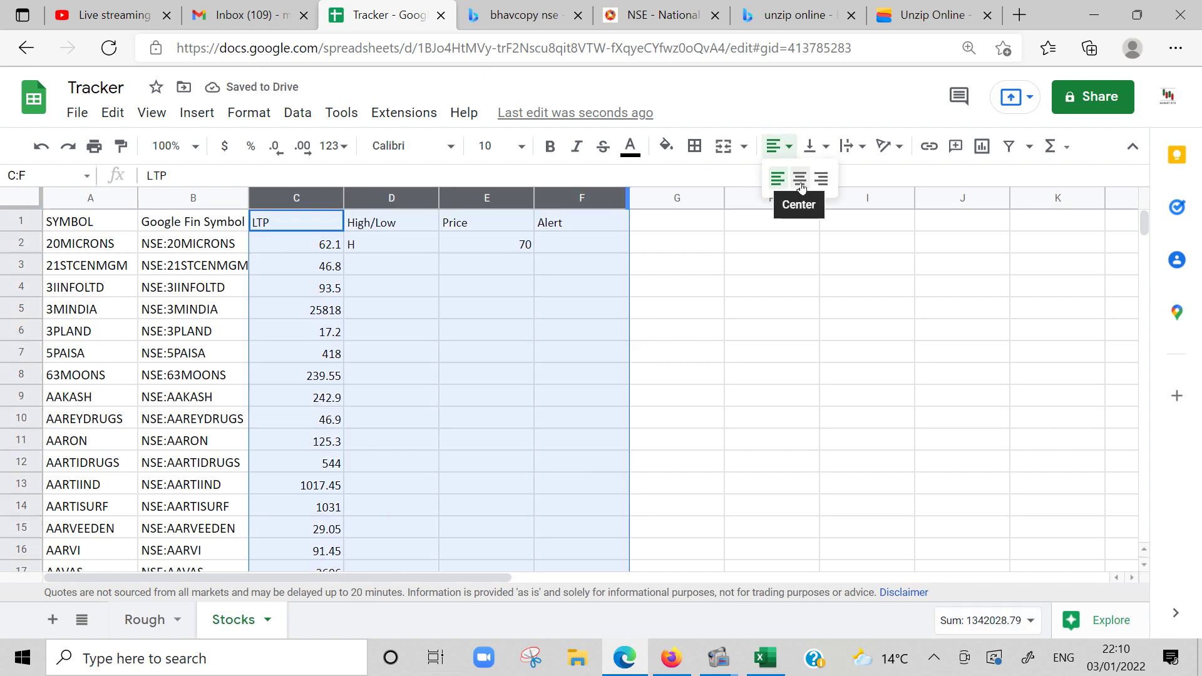
{"action": "left_click", "coordinate": [801, 180]}
{"action": "left_click", "coordinate": [814, 400]}
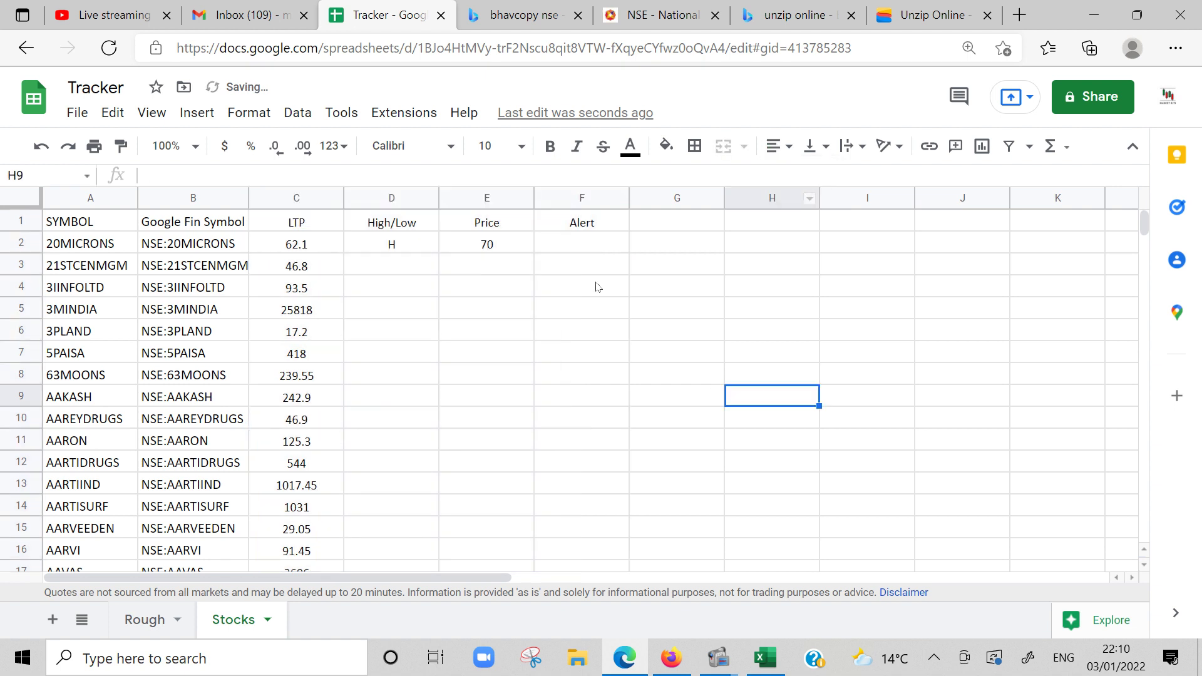
{"action": "left_click", "coordinate": [576, 248]}
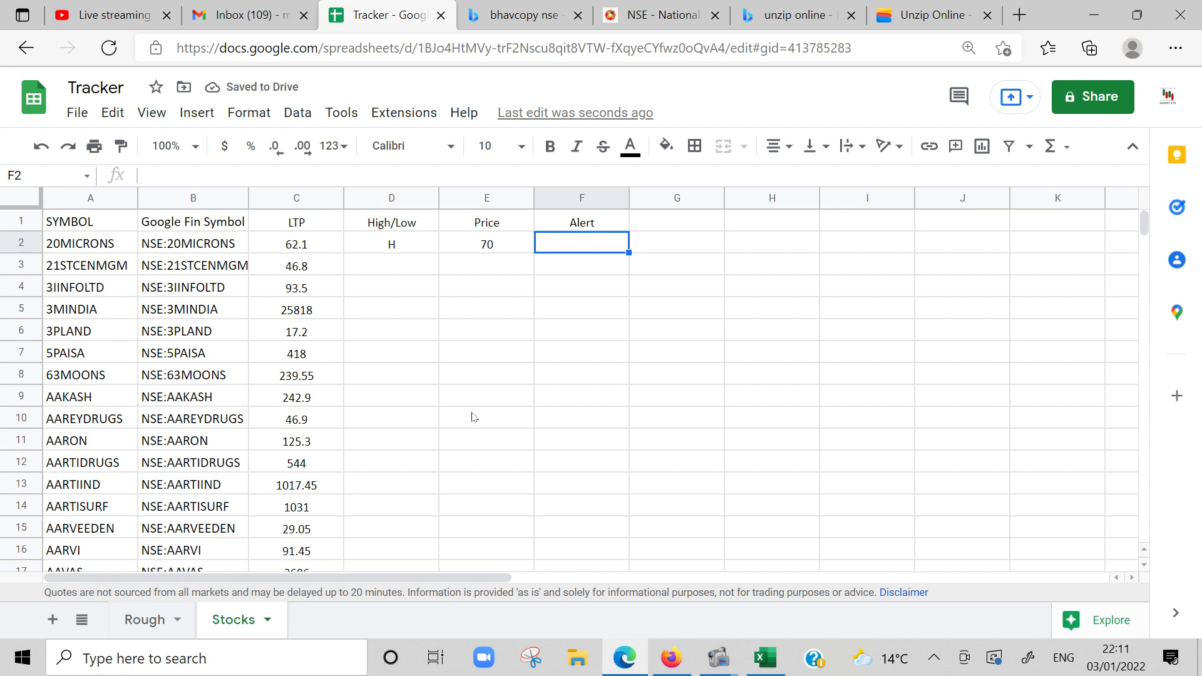
Type the note 'when the stock goes above 70' in F2, then clear it
{"action": "type", "text": "when "}
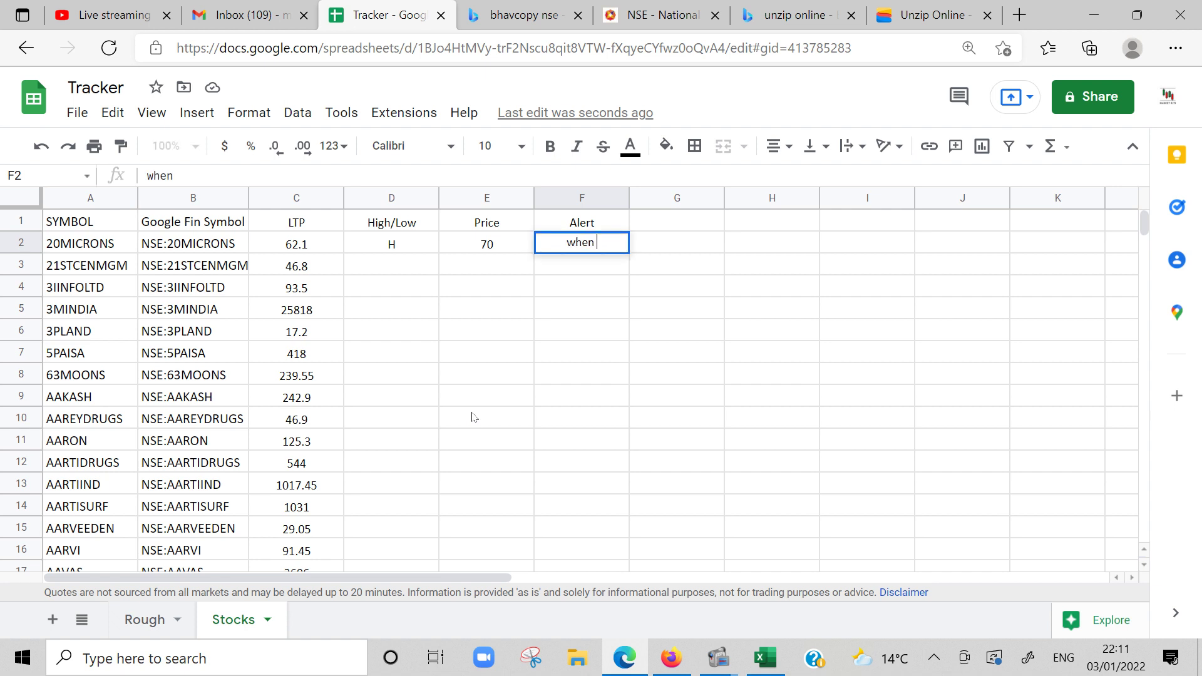
{"action": "type", "text": "the stock goes abo"}
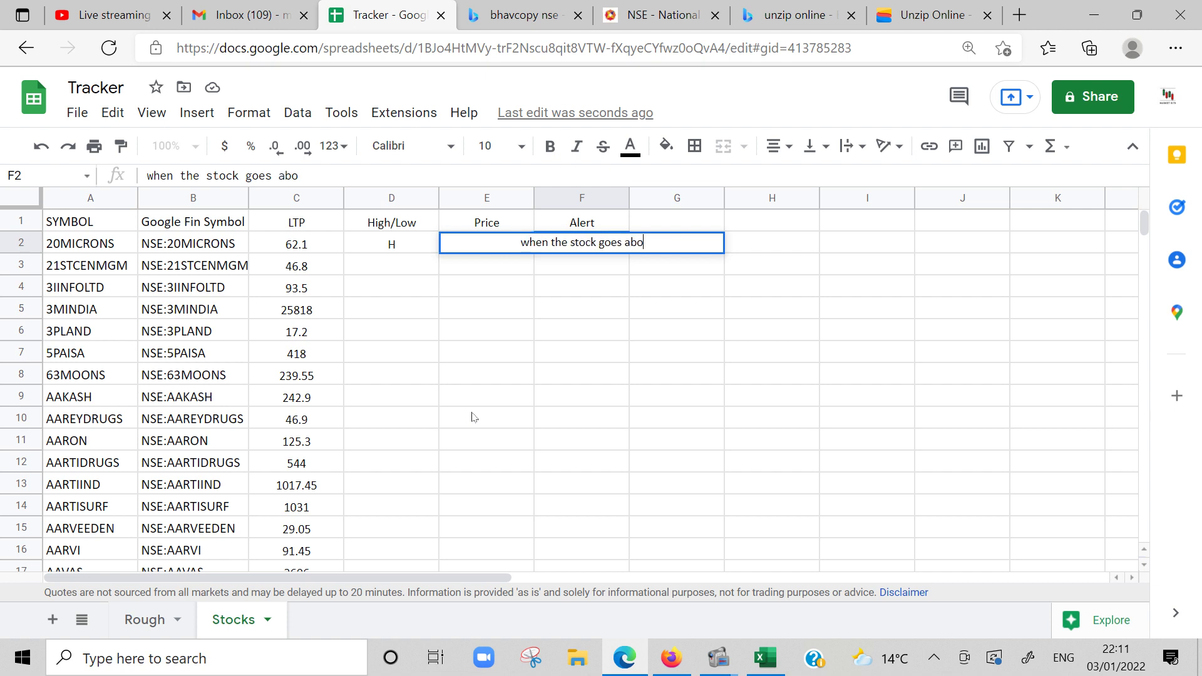
{"action": "type", "text": "ve 70"}
{"action": "key", "text": "Return"}
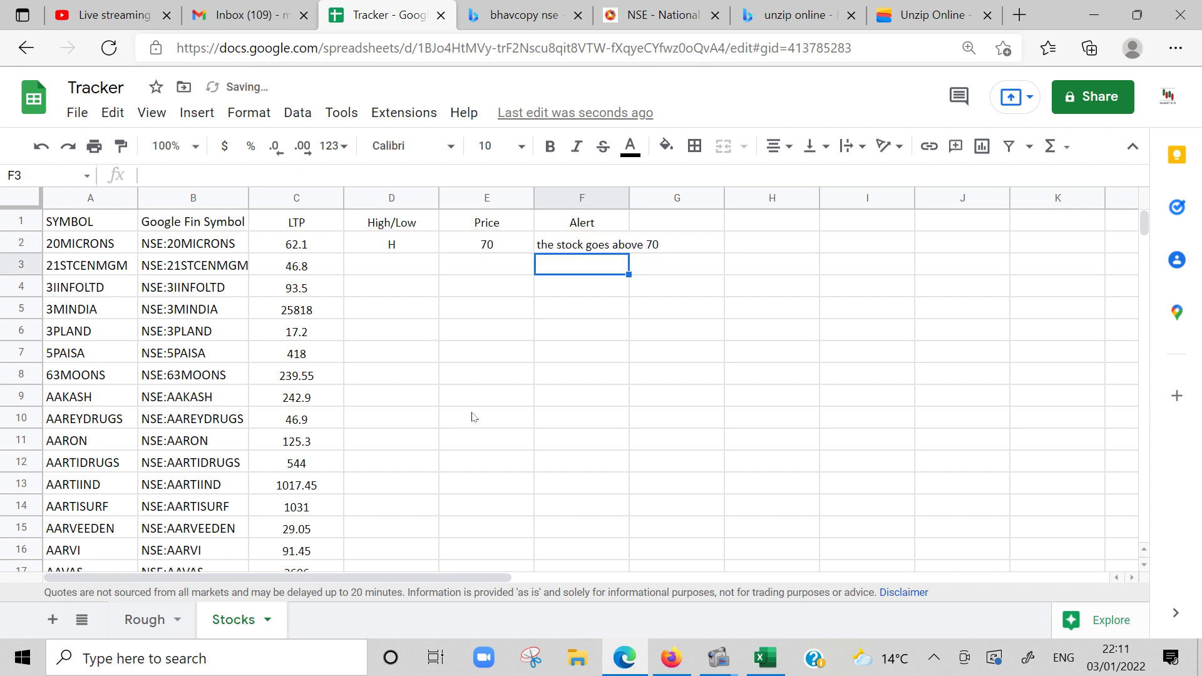
{"action": "key", "text": "Up"}
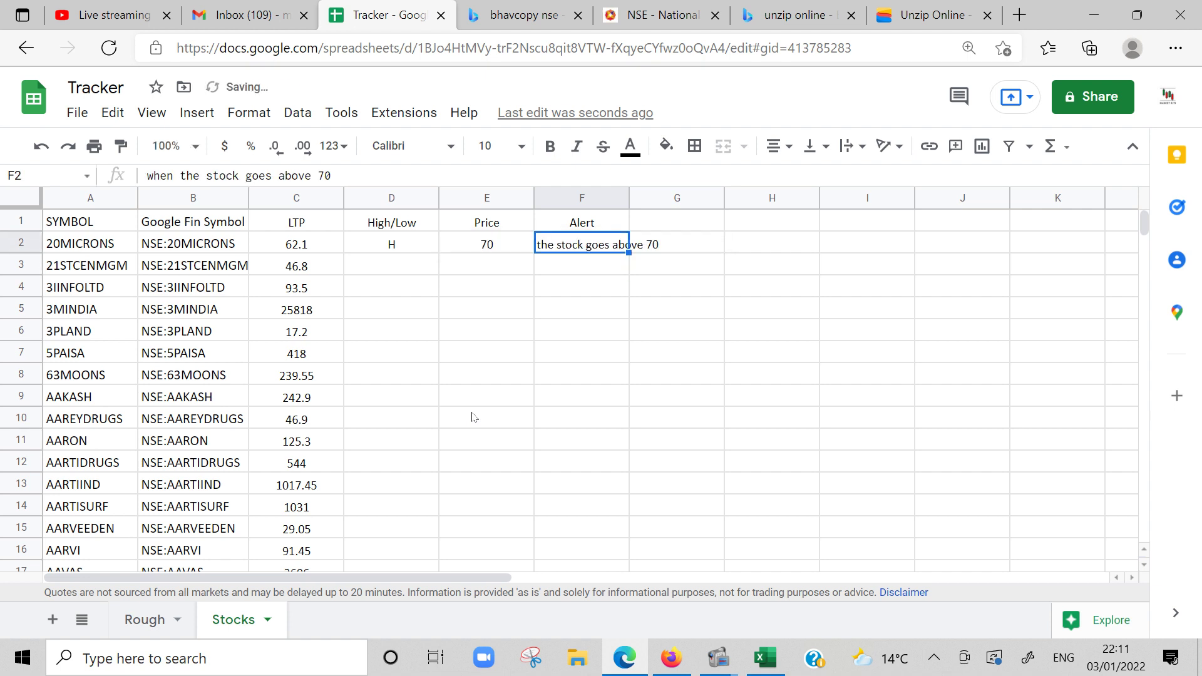
{"action": "key", "text": "Delete"}
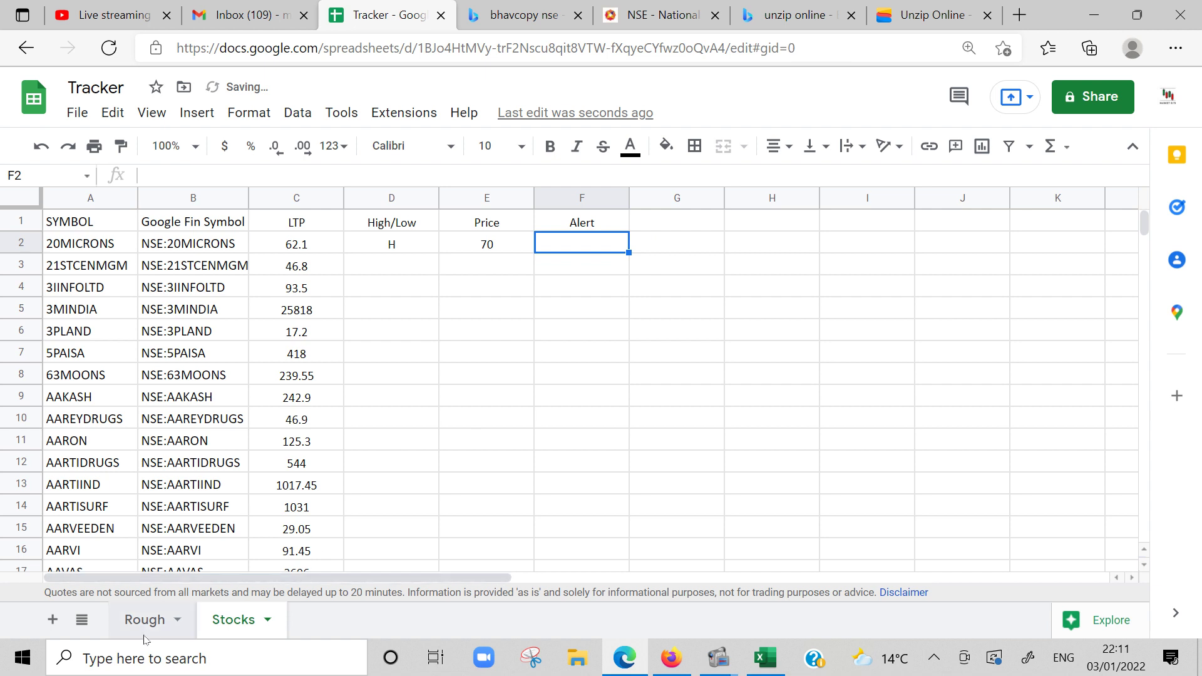
Copy the working IF formula from F2 on the Rough sheet
{"action": "left_click", "coordinate": [144, 636]}
{"action": "left_click", "coordinate": [579, 243]}
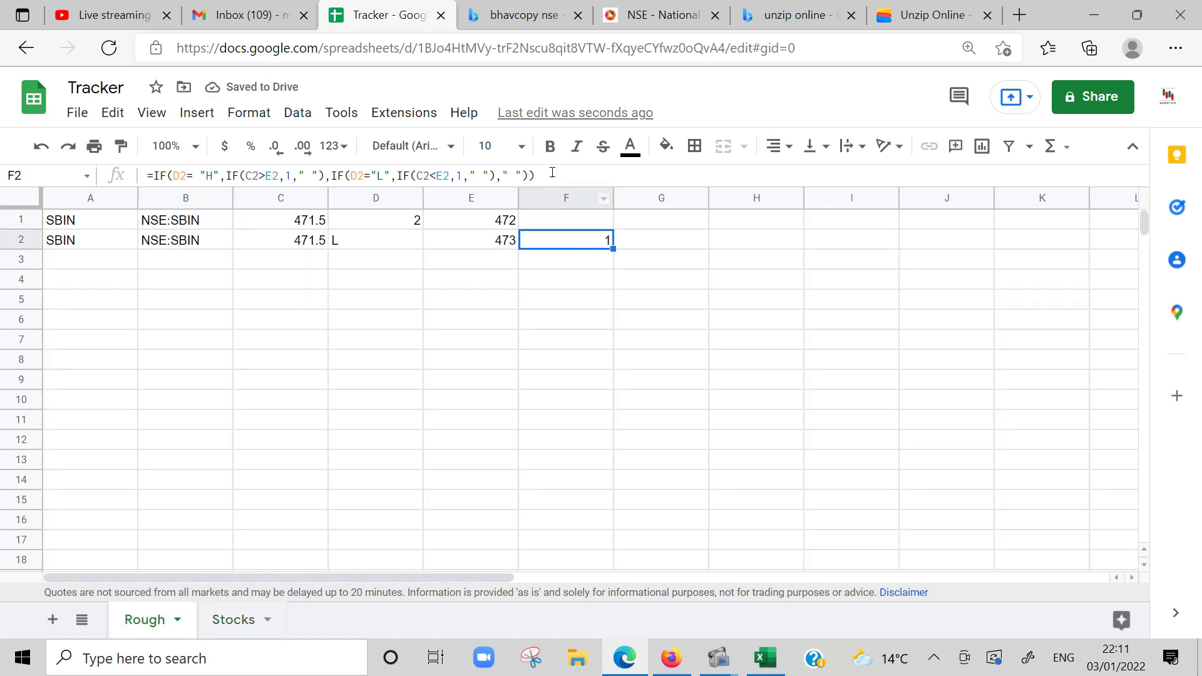
{"action": "left_click_drag", "start_coordinate": [552, 176], "coordinate": [146, 175]}
{"action": "key", "text": "ctrl+c"}
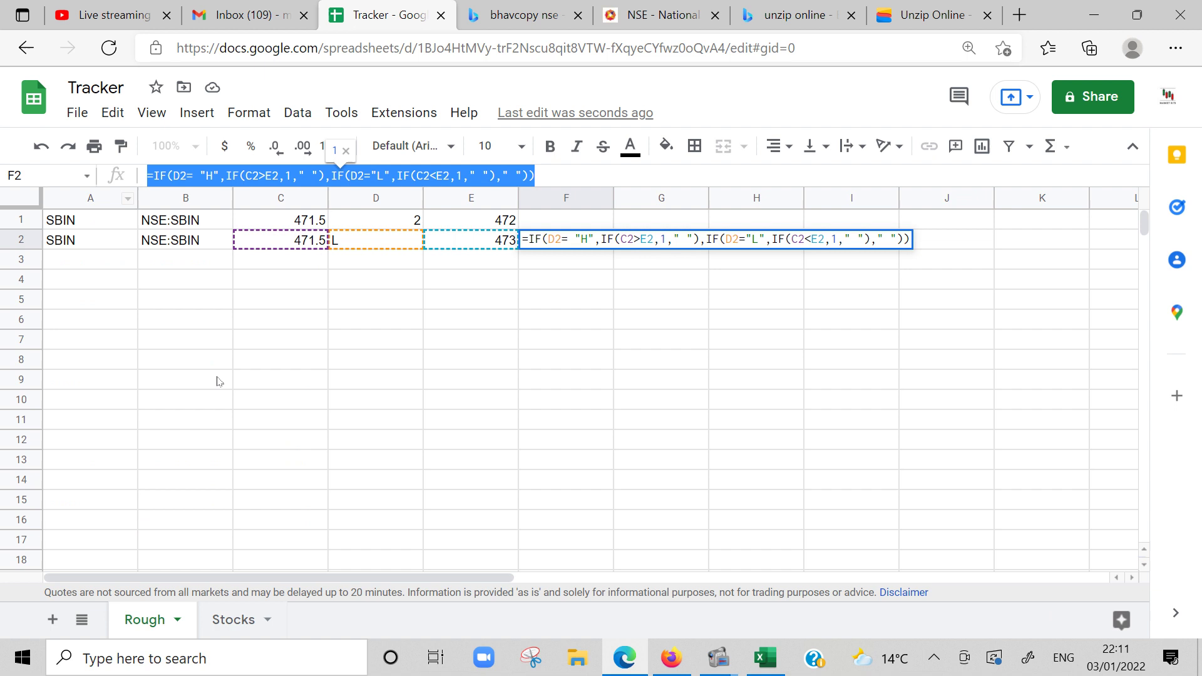
{"action": "key", "text": "Return"}
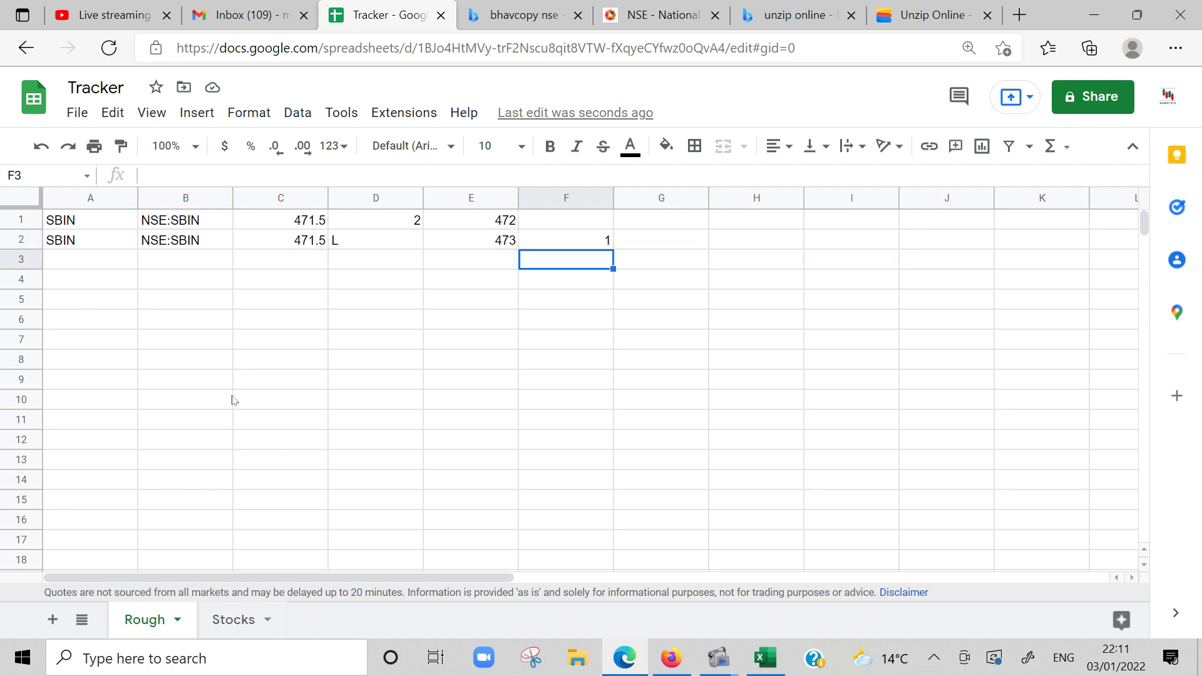
Paste the IF formula into F2 of Stocks and autofill it down the Alert column
{"action": "left_click", "coordinate": [229, 620]}
{"action": "left_click", "coordinate": [506, 175]}
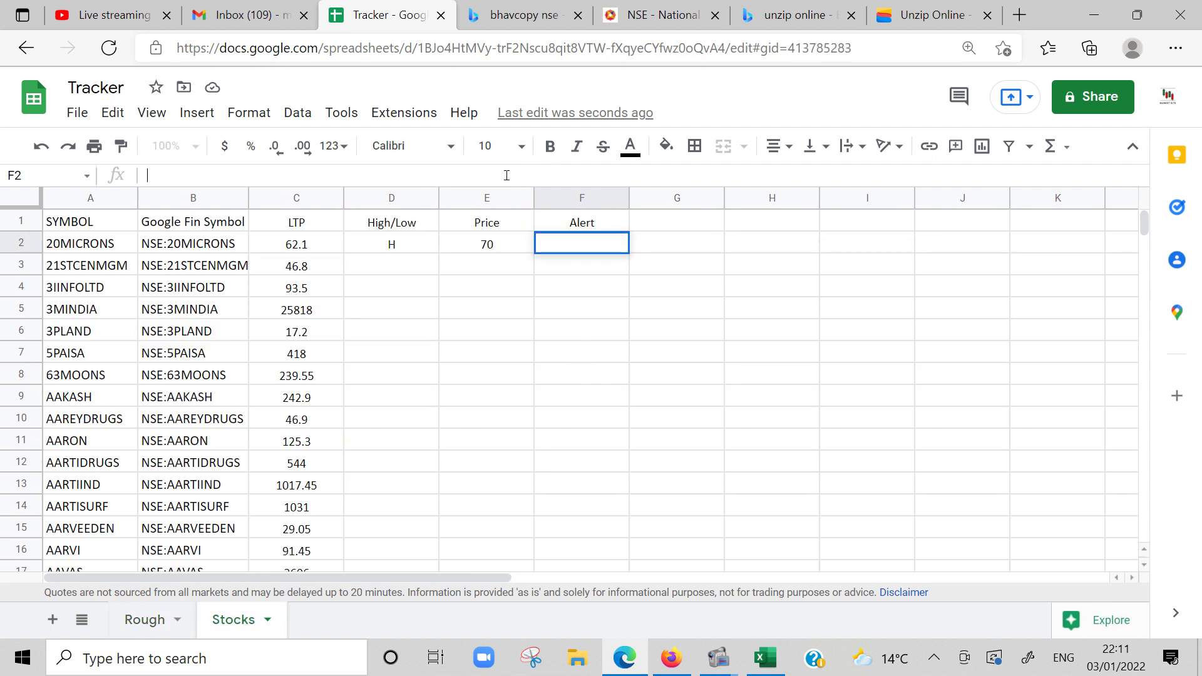
{"action": "key", "text": "ctrl+v"}
{"action": "key", "text": "Return"}
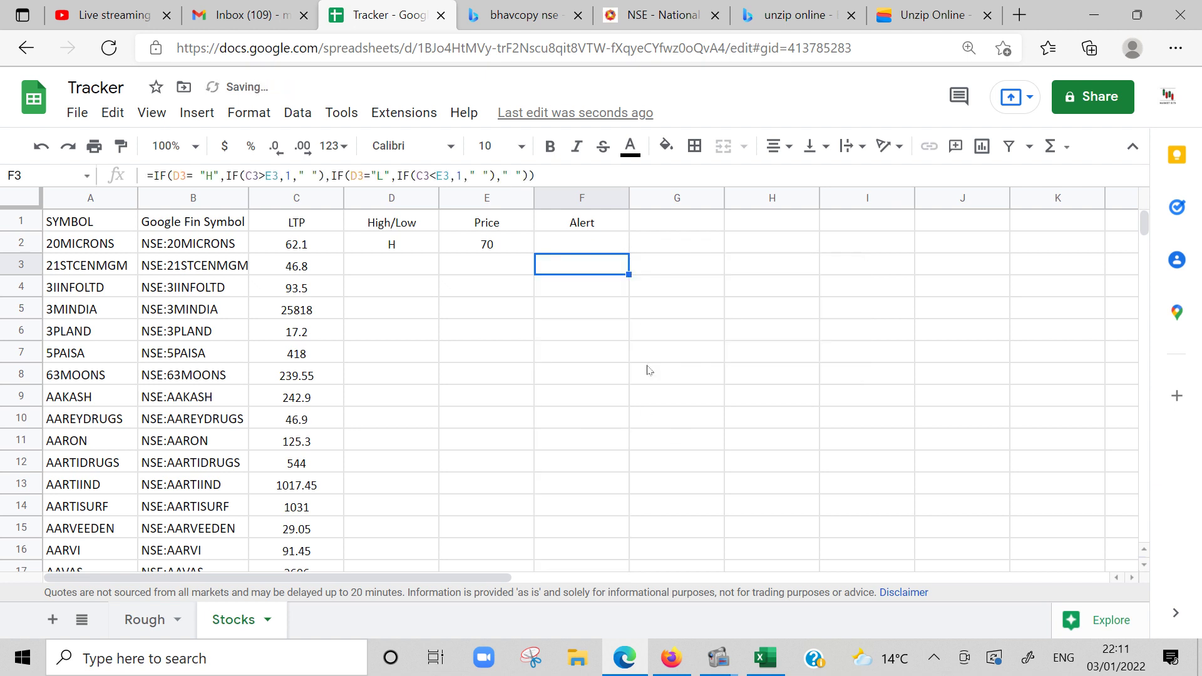
{"action": "left_click", "coordinate": [651, 363]}
{"action": "left_click", "coordinate": [676, 304]}
Review the 70 in E2 and H in D2 against F2's alert formula
{"action": "left_click", "coordinate": [504, 243]}
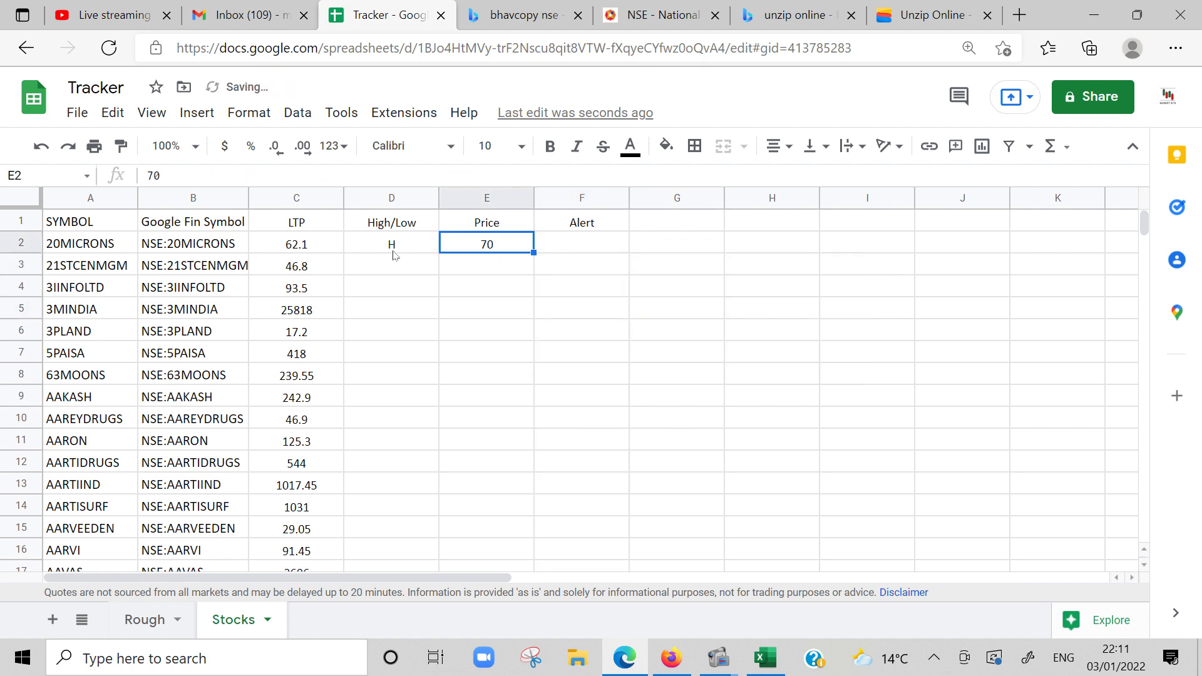
{"action": "left_click", "coordinate": [396, 251]}
{"action": "left_click", "coordinate": [564, 242]}
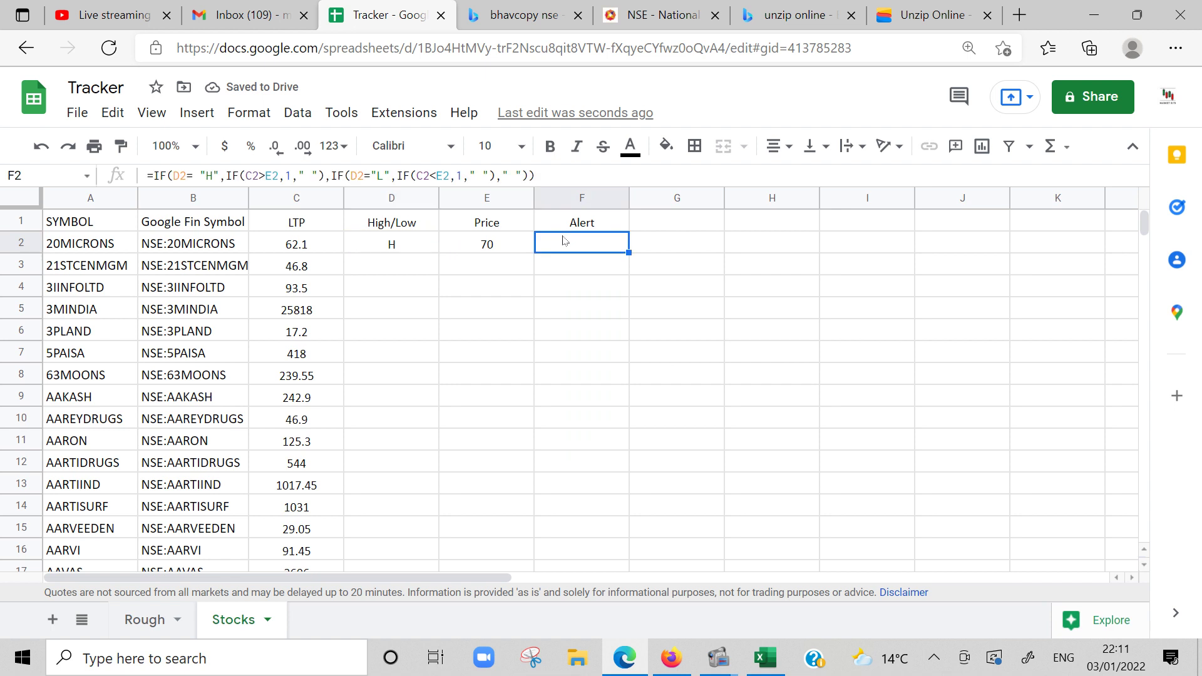
{"action": "left_click", "coordinate": [414, 268]}
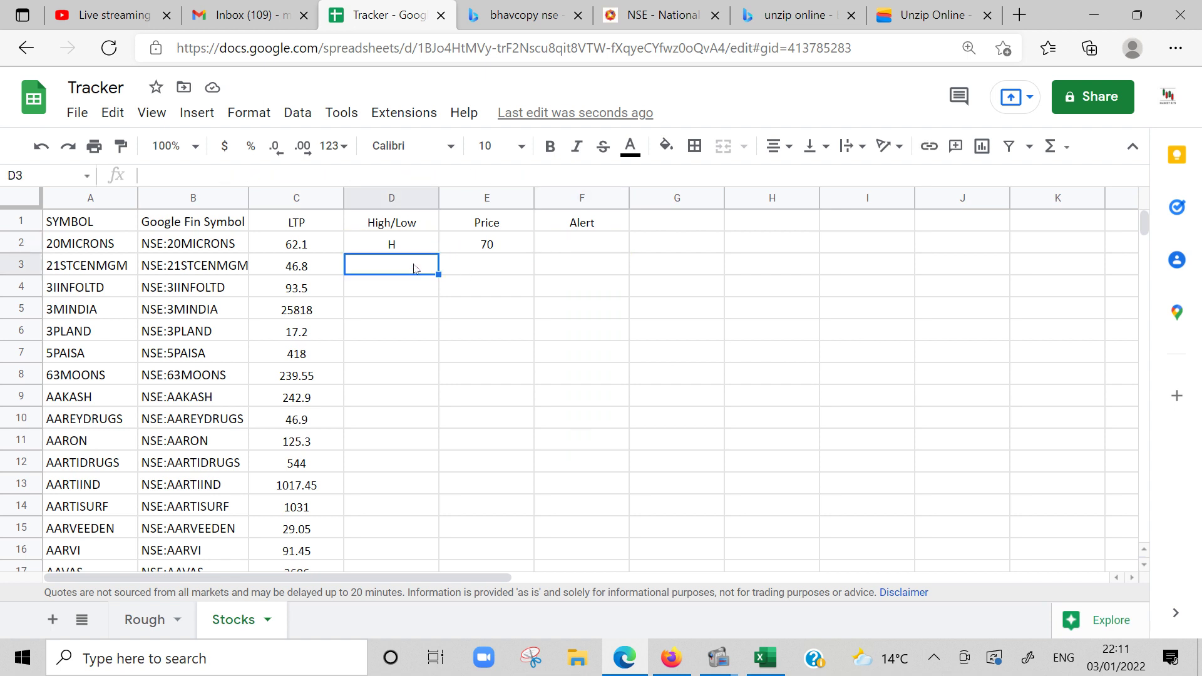
{"action": "key", "text": "Up"}
{"action": "key", "text": "Right"}
{"action": "key", "text": "Right"}
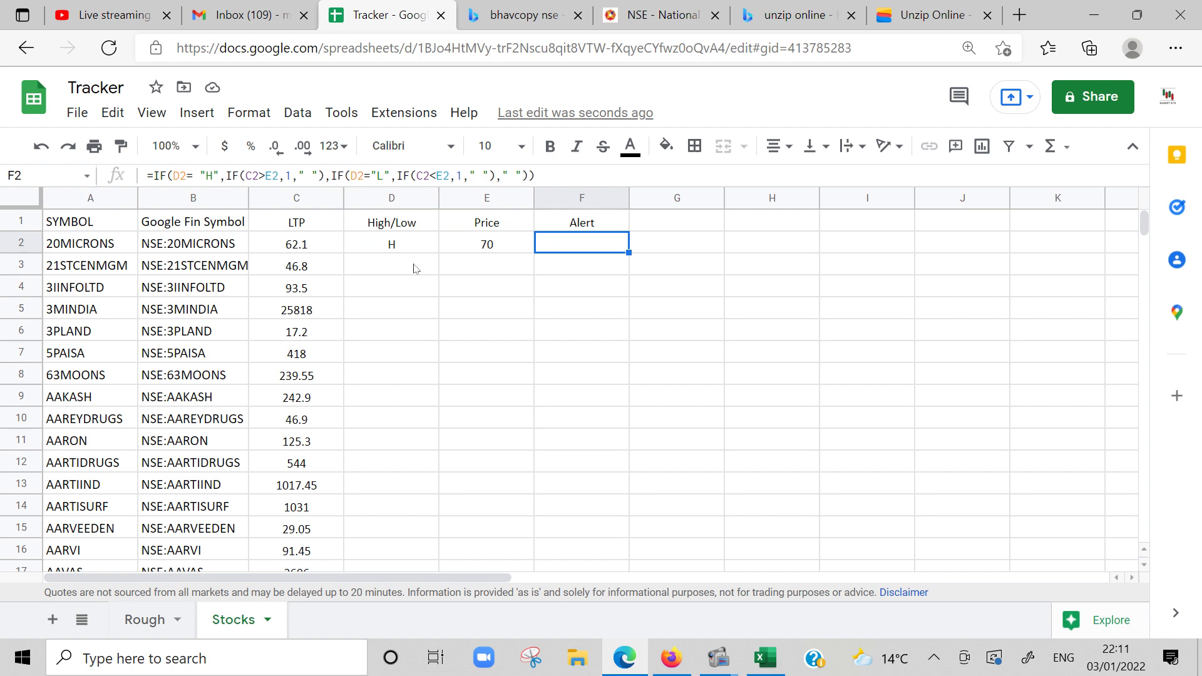
Check F2's formula references, then rename the E1 header from Price to Ref Price
{"action": "double_click", "coordinate": [572, 253]}
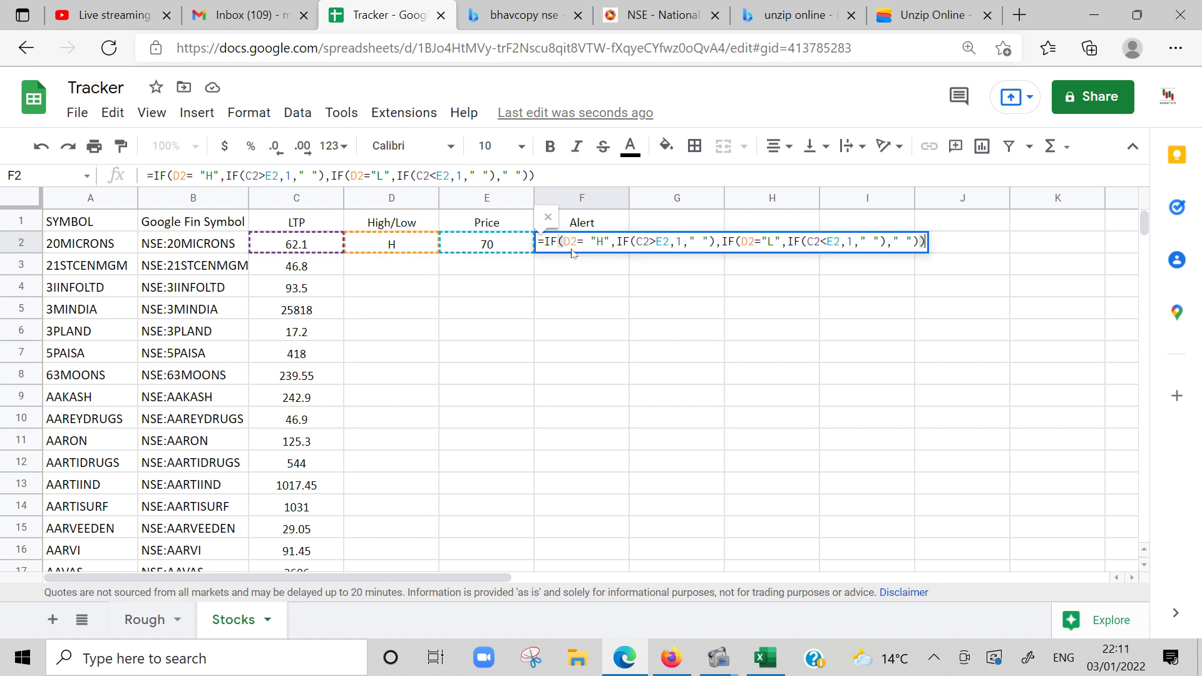
{"action": "key", "text": "Return"}
{"action": "left_click", "coordinate": [499, 227]}
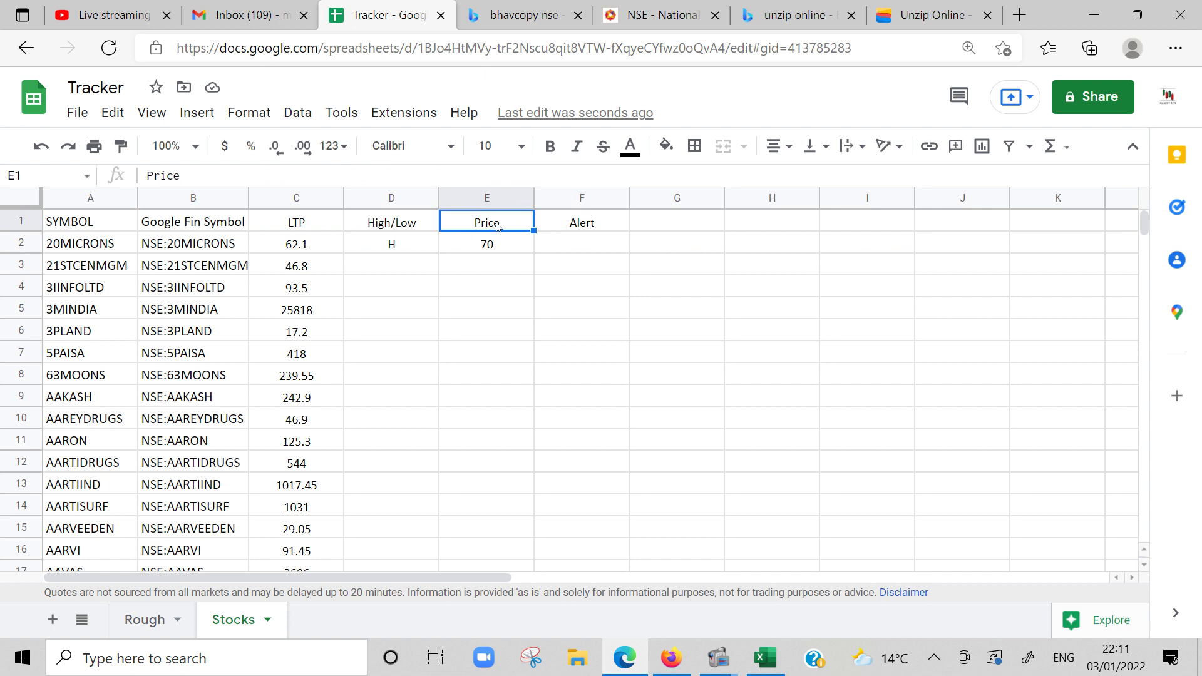
{"action": "type", "text": "Refe"}
{"action": "key", "text": "BackSpace"}
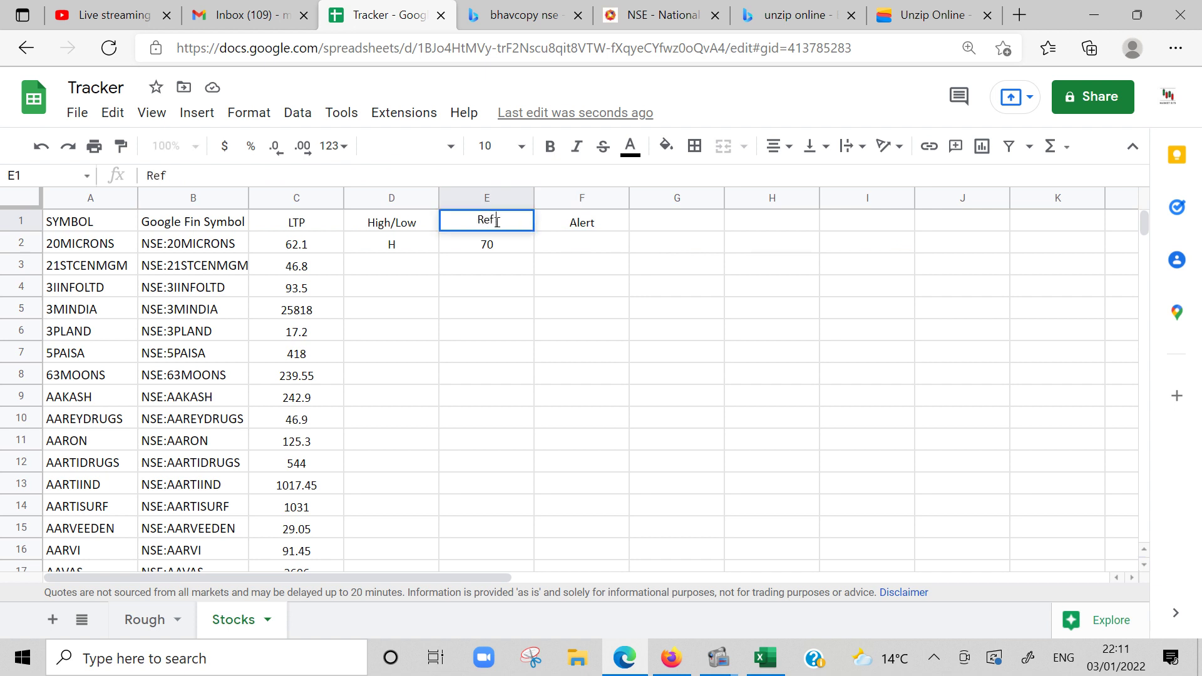
{"action": "type", "text": "Prioce"}
{"action": "key", "text": "BackSpace"}
{"action": "key", "text": "BackSpace"}
{"action": "key", "text": "BackSpace"}
{"action": "type", "text": "ce"}
{"action": "key", "text": "Return"}
{"action": "key", "text": "Up"}
{"action": "key", "text": "Right"}
{"action": "key", "text": "Down"}
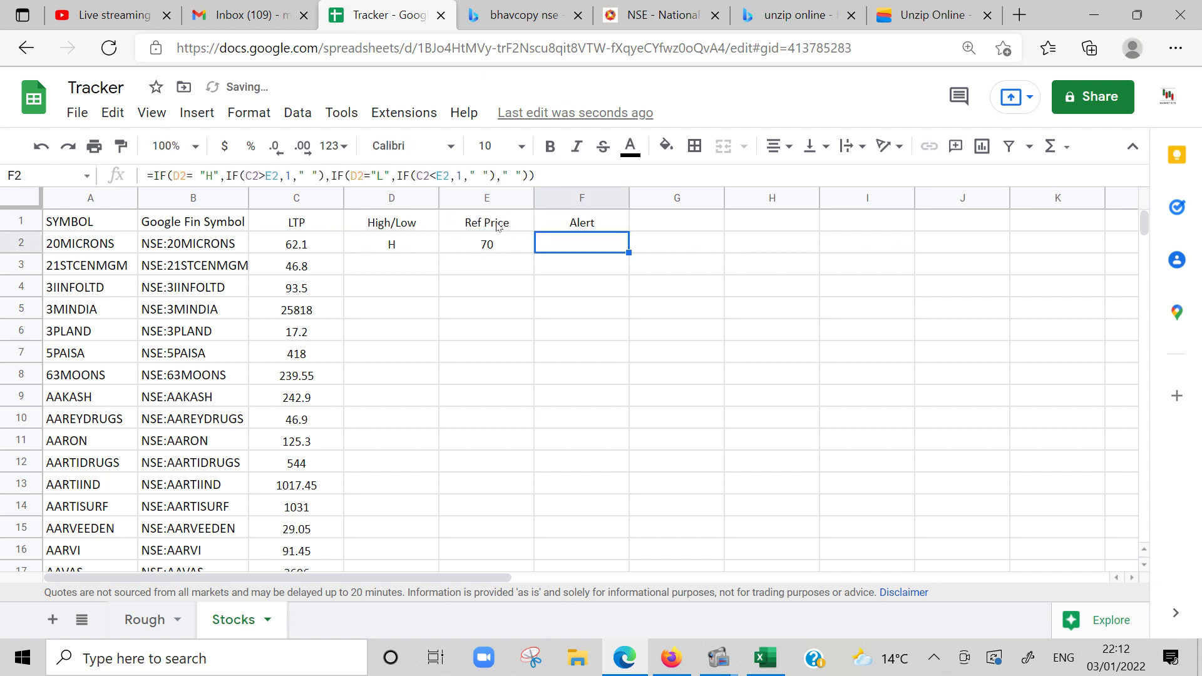
Open F2's IF alert formula for editing
{"action": "double_click", "coordinate": [577, 245]}
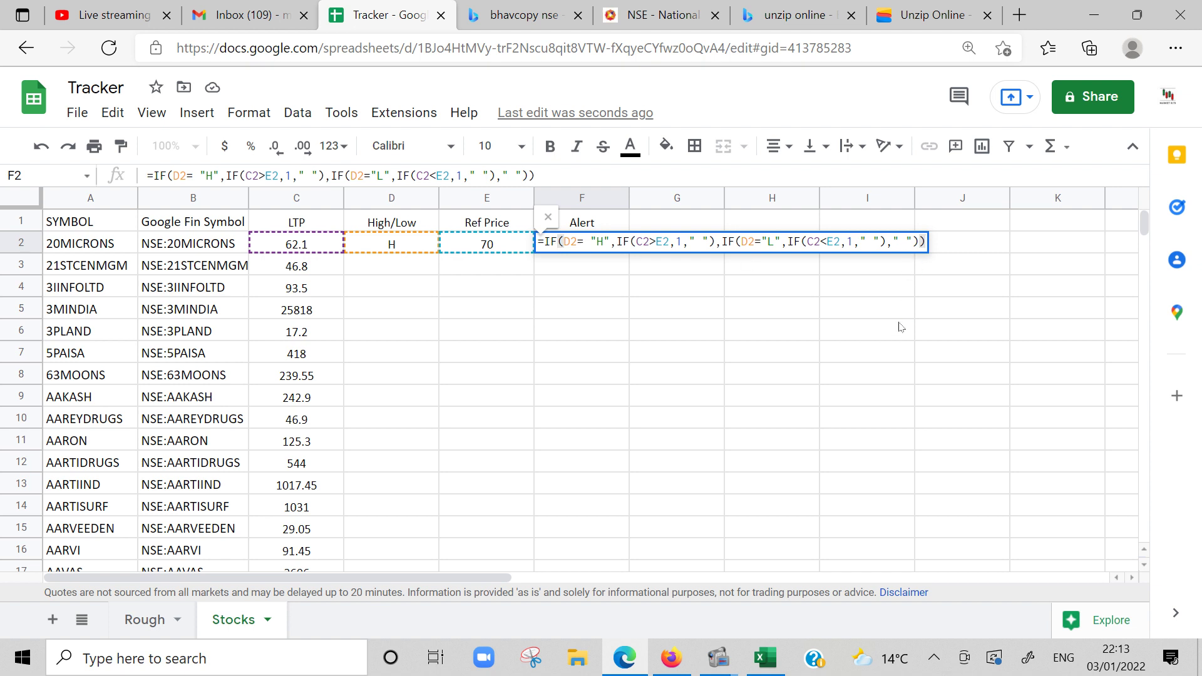
Replace the two IF results of 1 in F2 with "H" and "L"
{"action": "left_click", "coordinate": [681, 243]}
{"action": "left_click", "coordinate": [698, 244]}
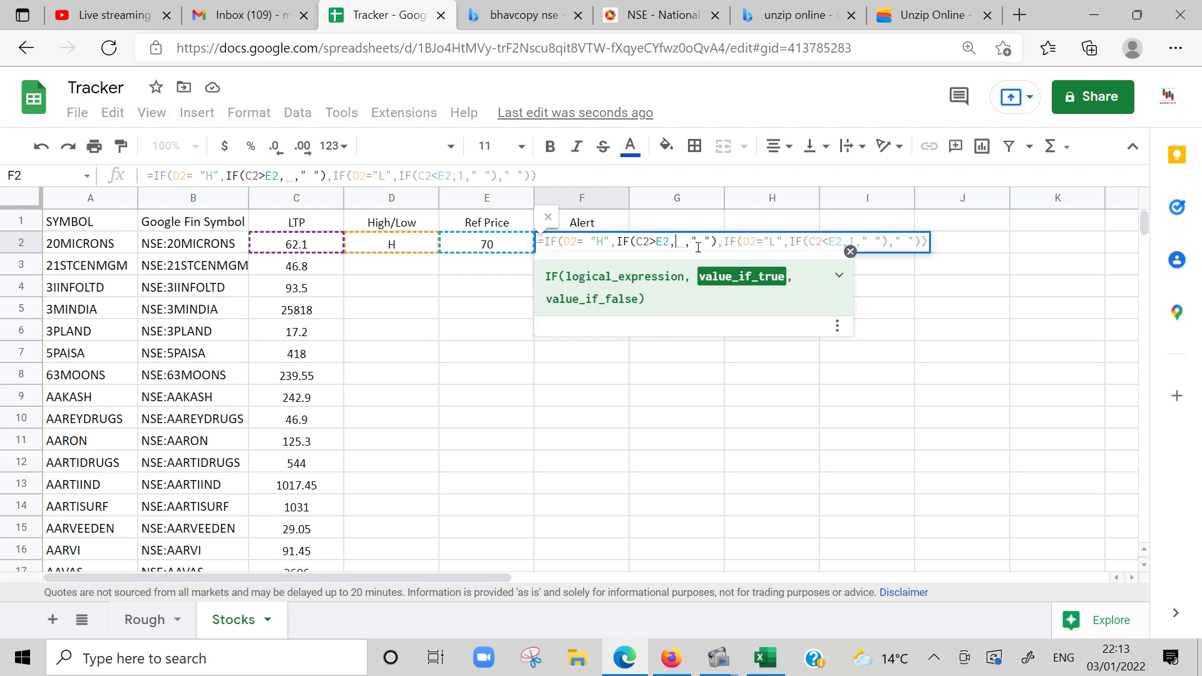
{"action": "key", "text": "BackSpace"}
{"action": "type", "text": "\""}
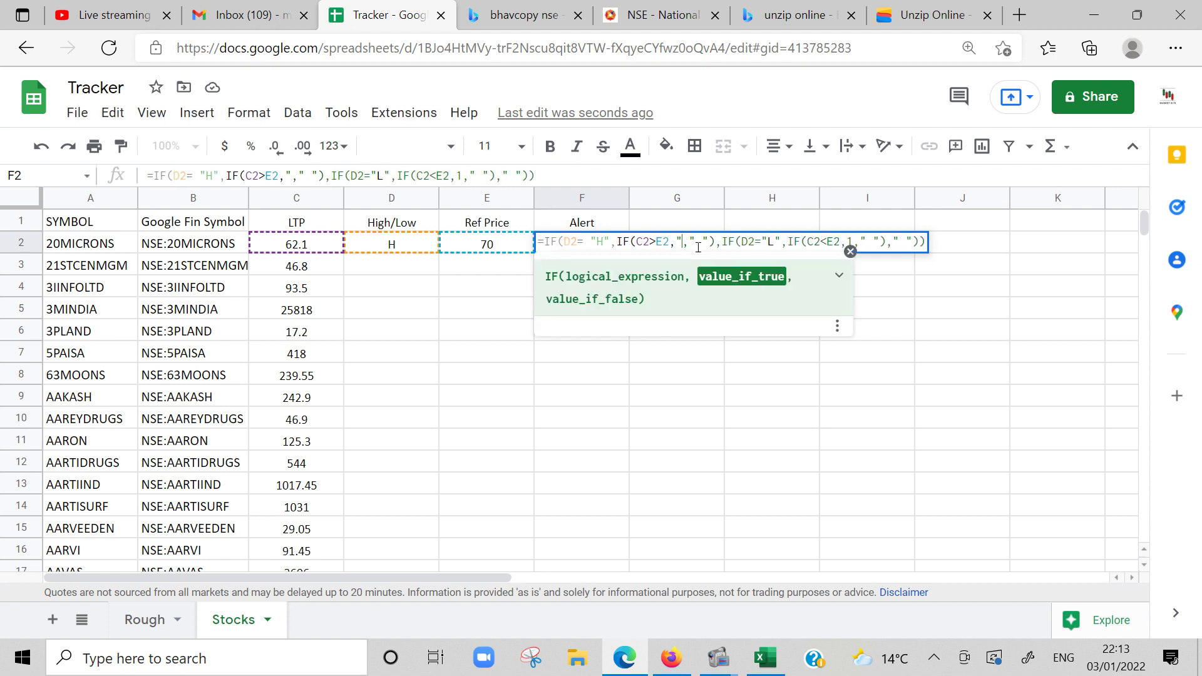
{"action": "type", "text": "H\""}
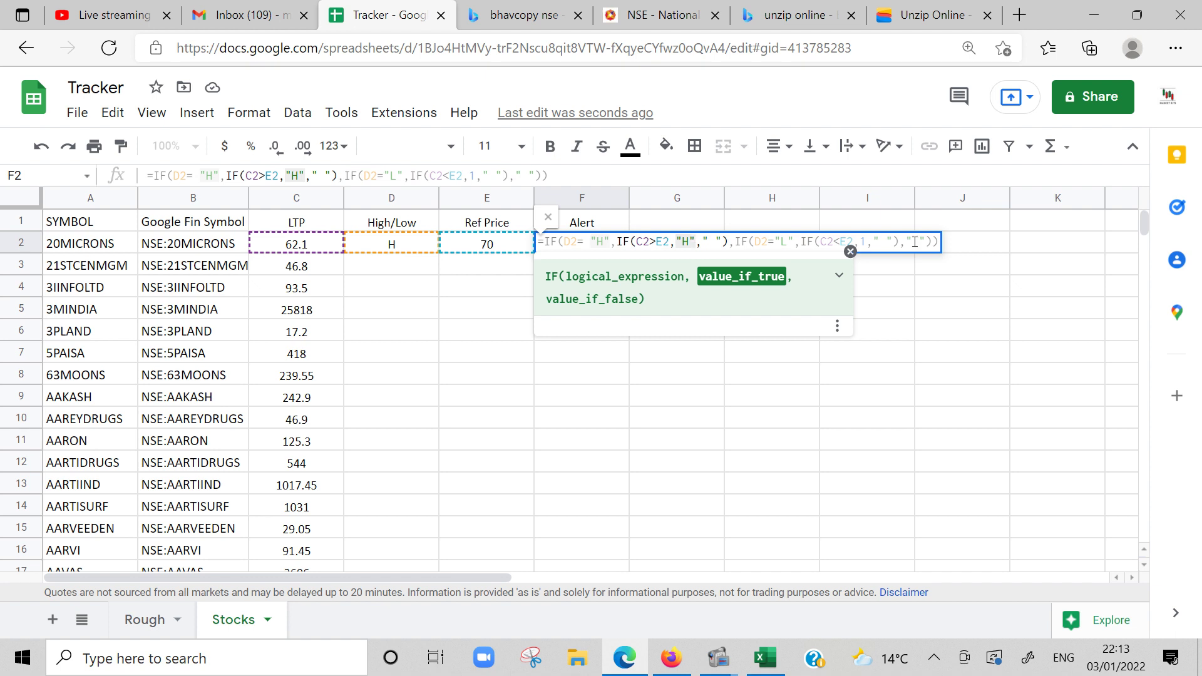
{"action": "left_click", "coordinate": [867, 243]}
{"action": "key", "text": "BackSpace"}
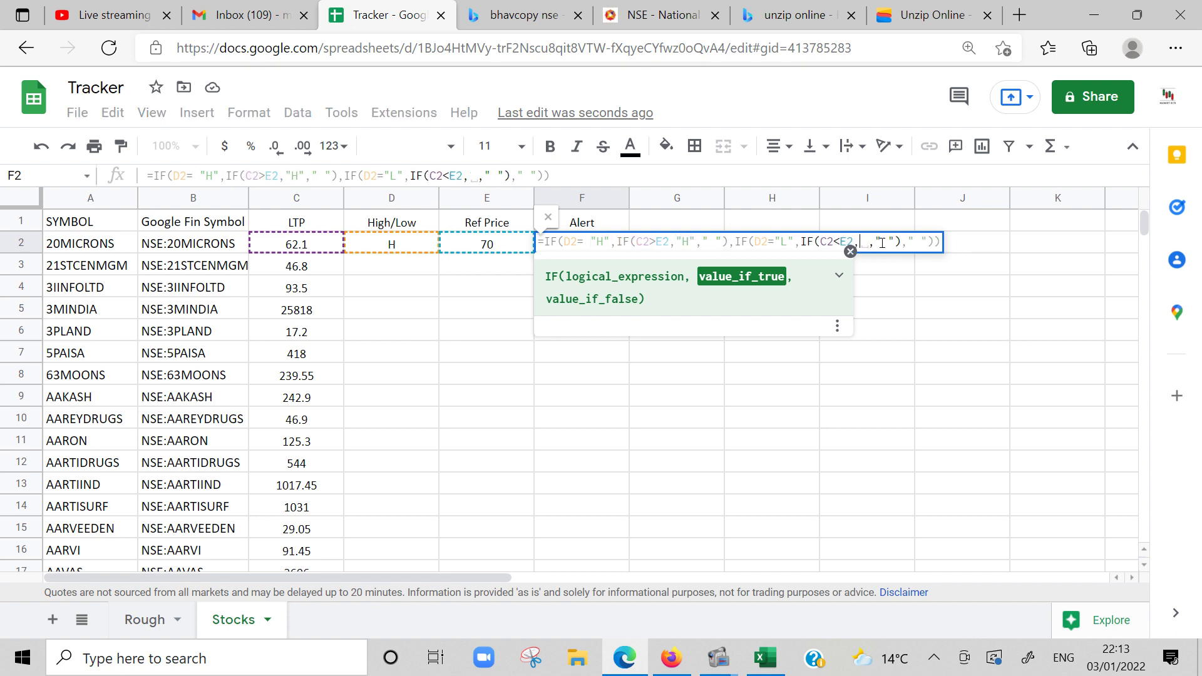
{"action": "type", "text": "\""}
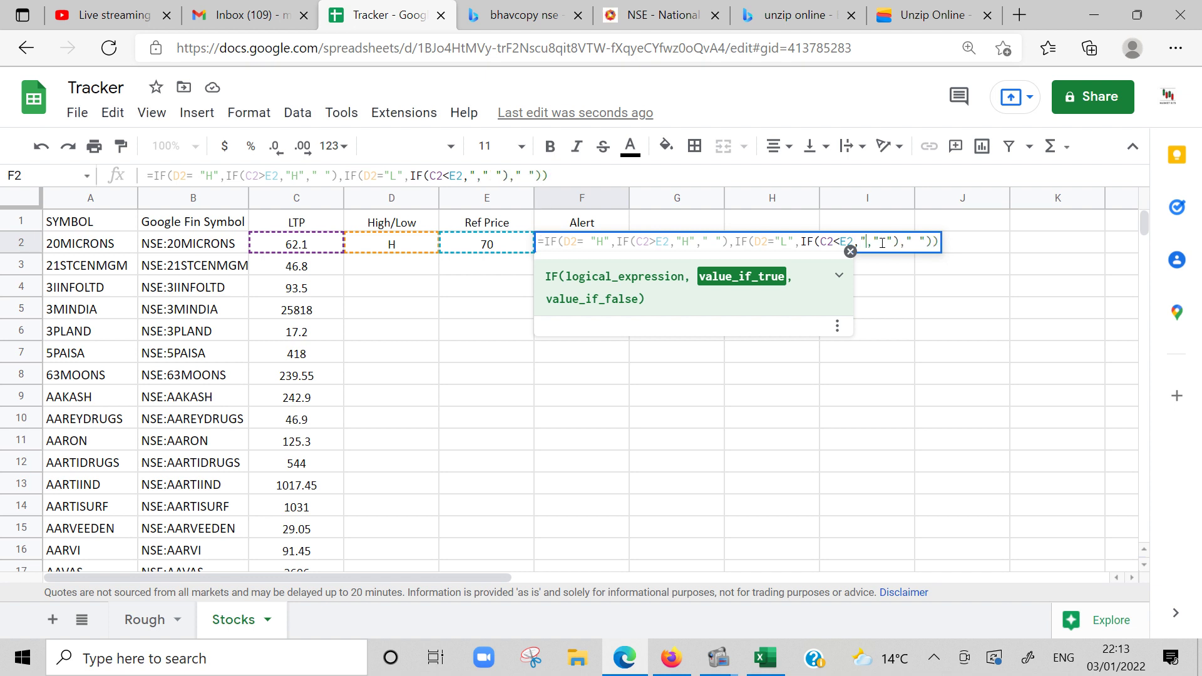
{"action": "type", "text": "L\""}
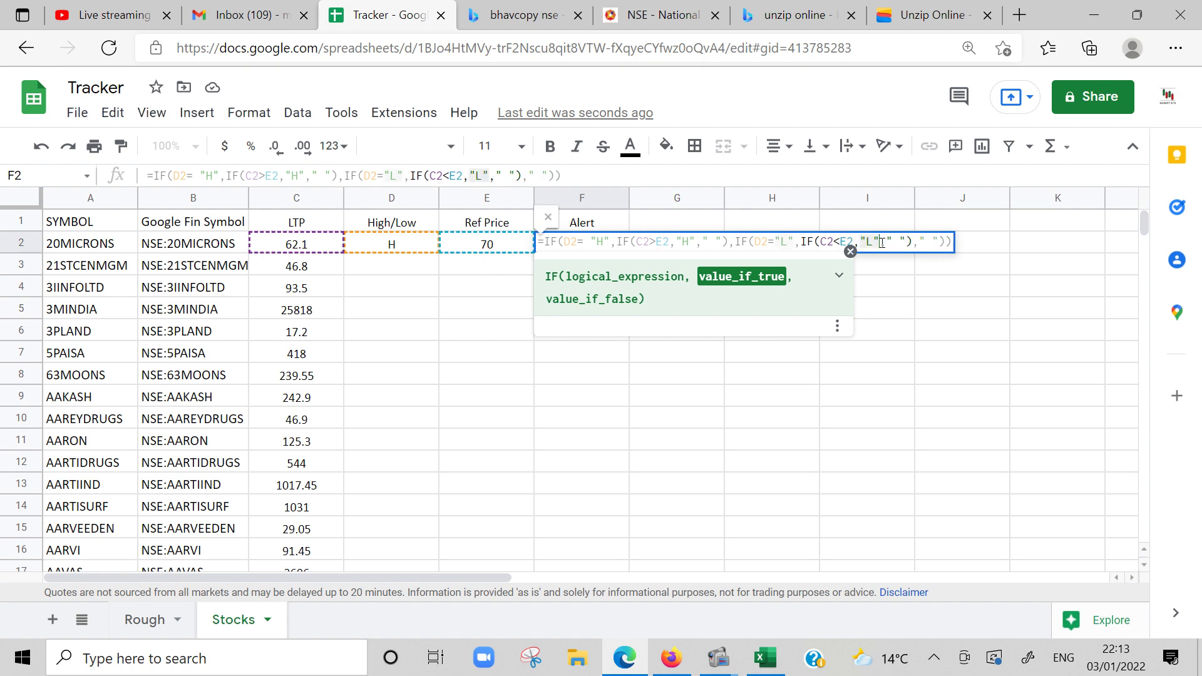
{"action": "key", "text": "Return"}
{"action": "key", "text": "Up"}
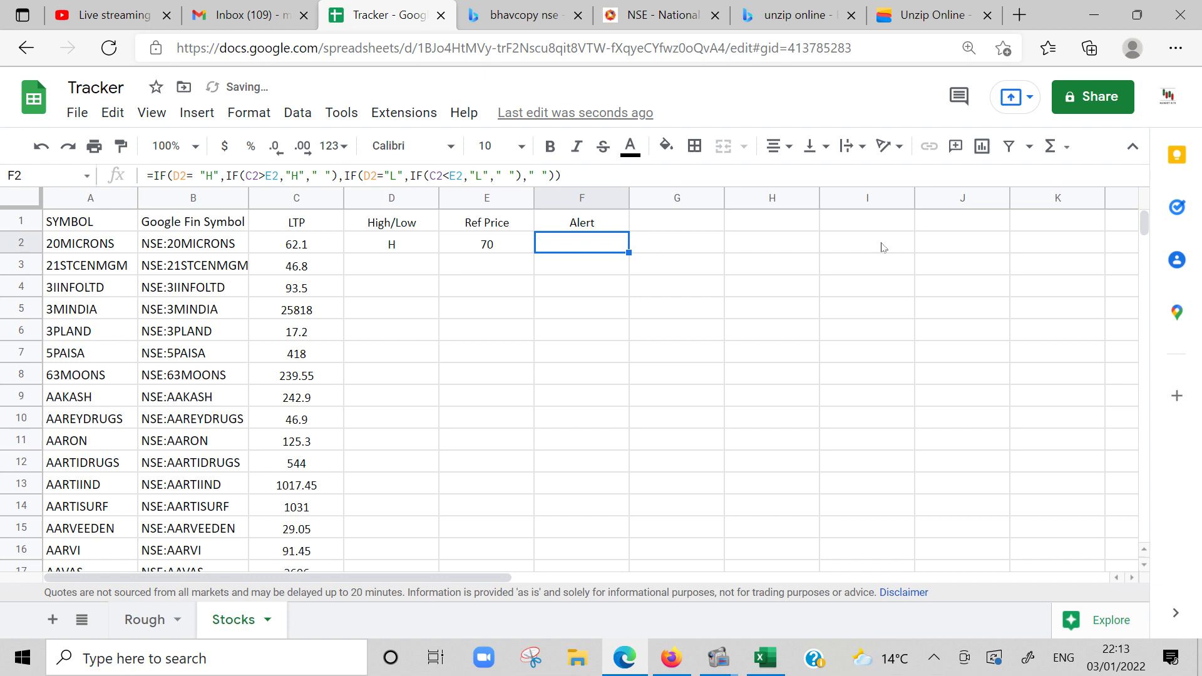
Try a Ref Price of 60 in E2
{"action": "key", "text": "Left"}
{"action": "key", "text": "Left"}
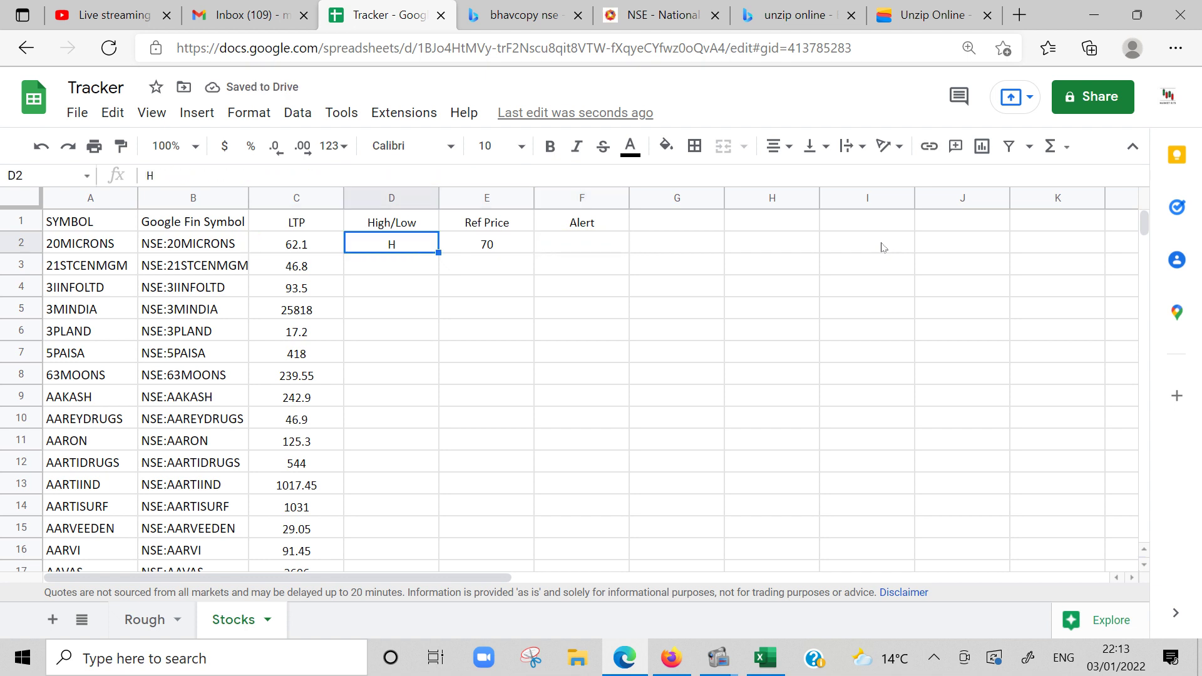
{"action": "key", "text": "Right"}
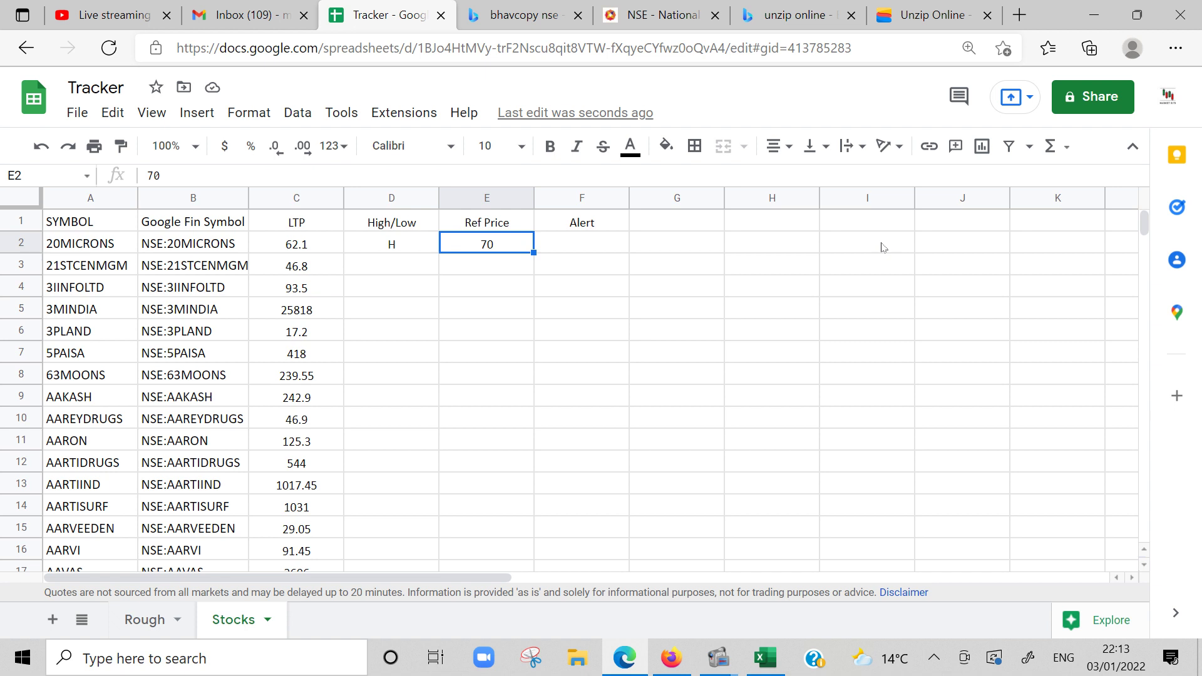
{"action": "key", "text": "Right"}
{"action": "key", "text": "Left"}
{"action": "key", "text": "Right"}
{"action": "key", "text": "Left"}
{"action": "type", "text": "60"}
{"action": "key", "text": "Return"}
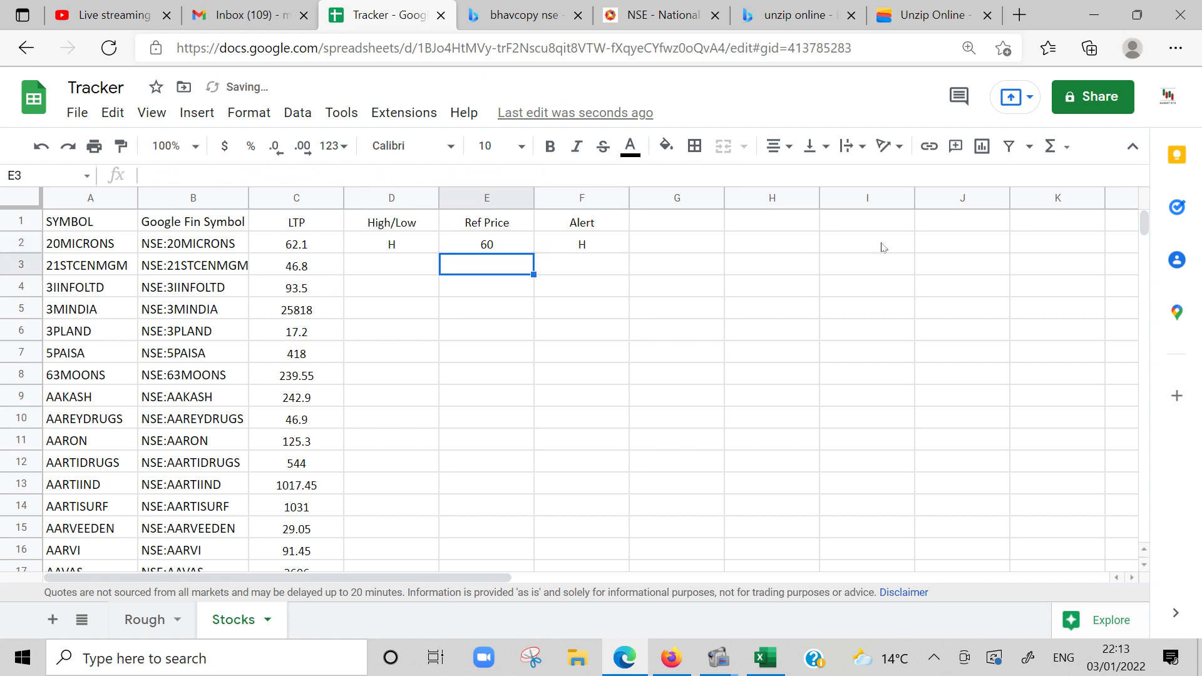
Change the Ref Price in E2 to 64
{"action": "key", "text": "Up"}
{"action": "key", "text": "Right"}
{"action": "key", "text": "Left"}
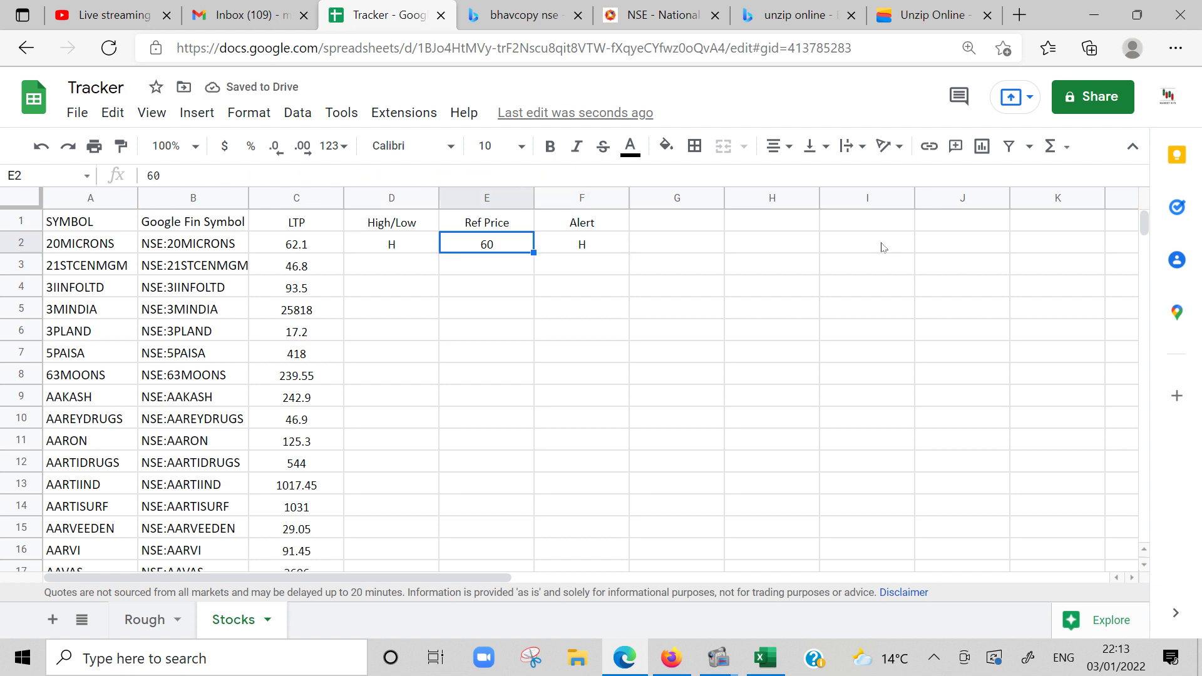
{"action": "key", "text": "Left"}
{"action": "key", "text": "Left"}
{"action": "key", "text": "Right"}
{"action": "key", "text": "Right"}
{"action": "type", "text": "64"}
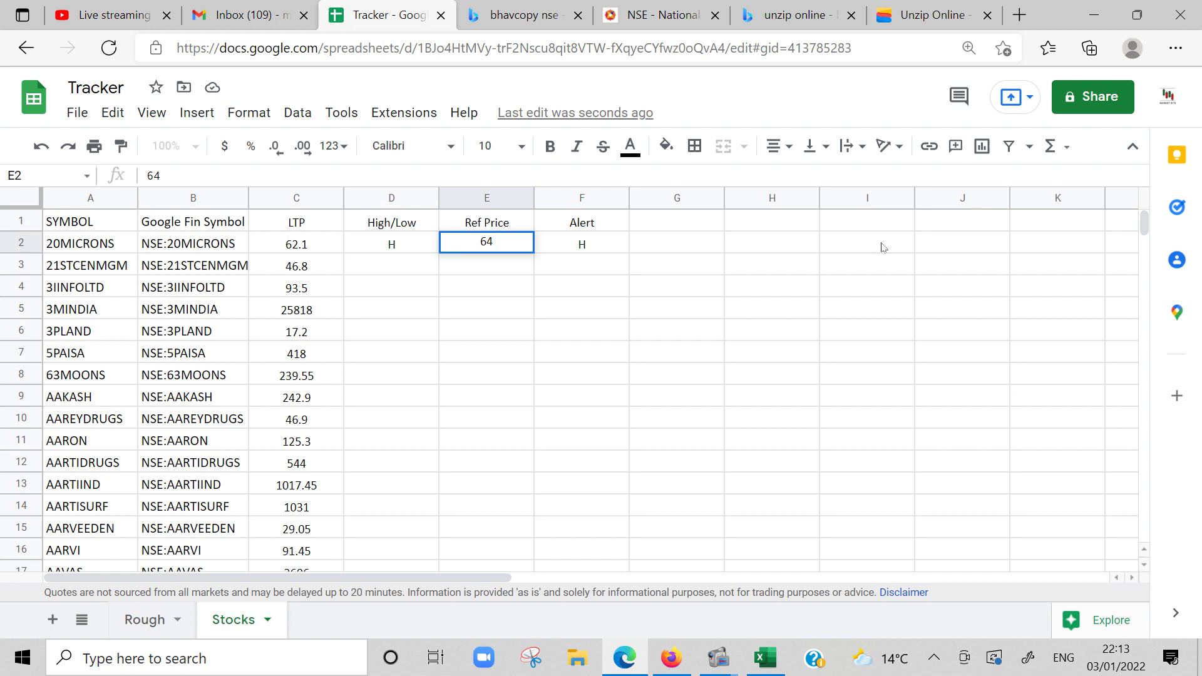
{"action": "key", "text": "Return"}
Set D2's High/Low flag to L and confirm F2's Alert shows L
{"action": "key", "text": "Up"}
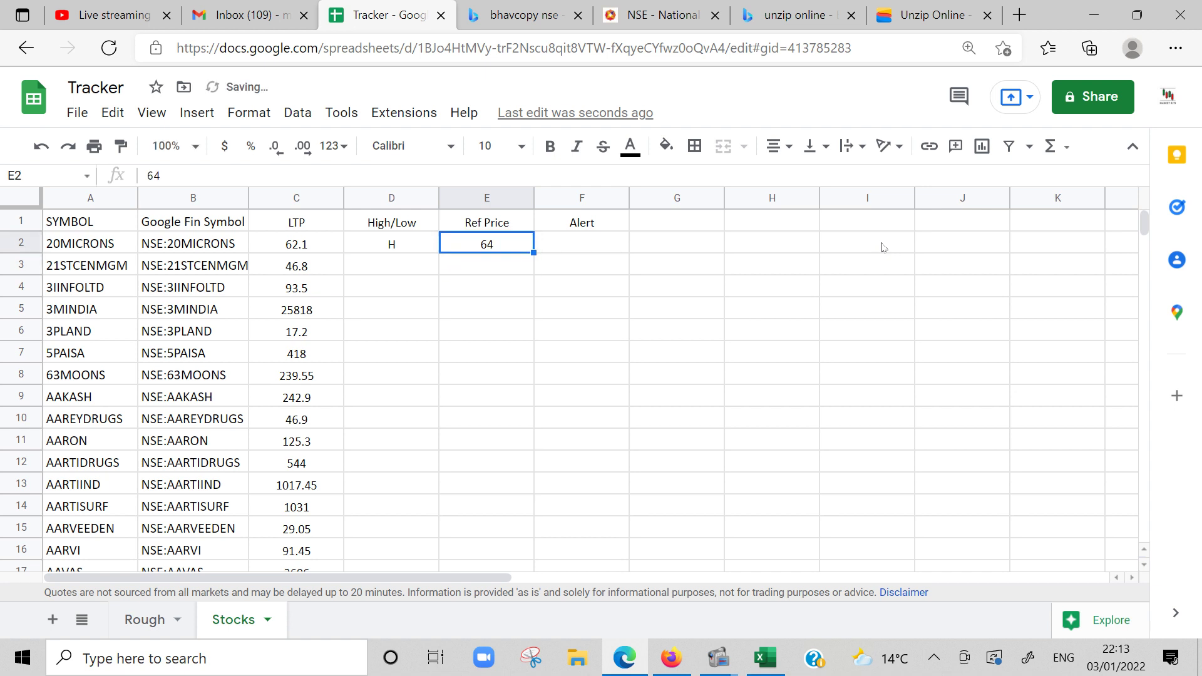
{"action": "key", "text": "Left"}
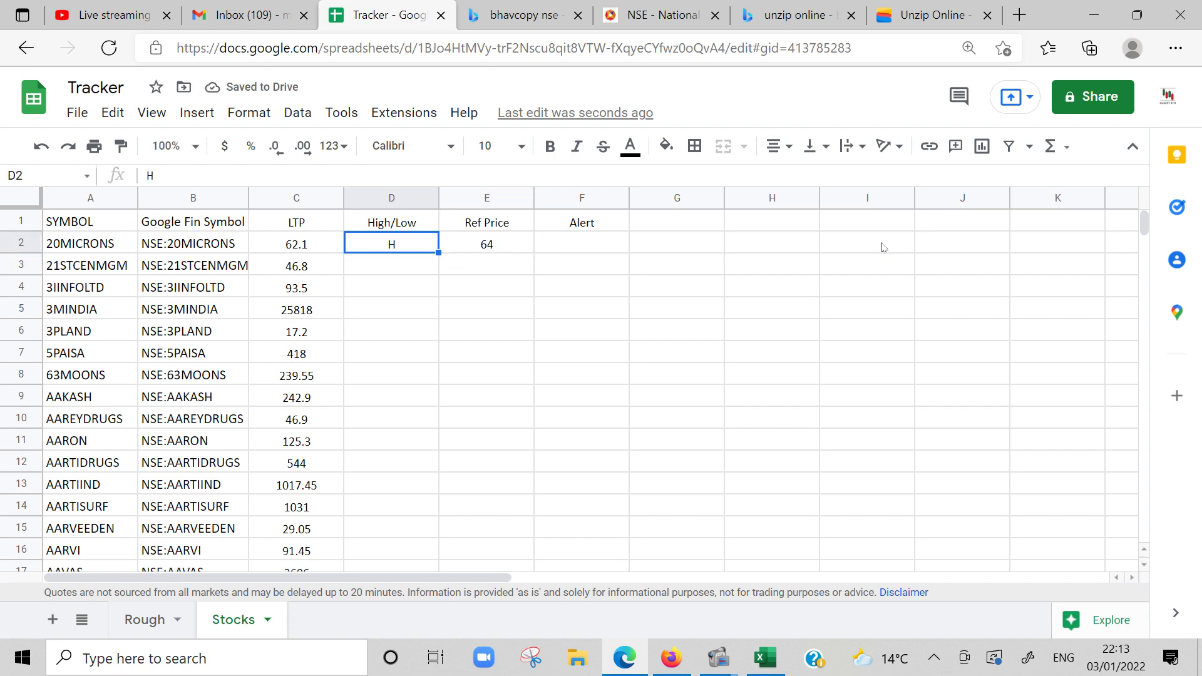
{"action": "type", "text": "L"}
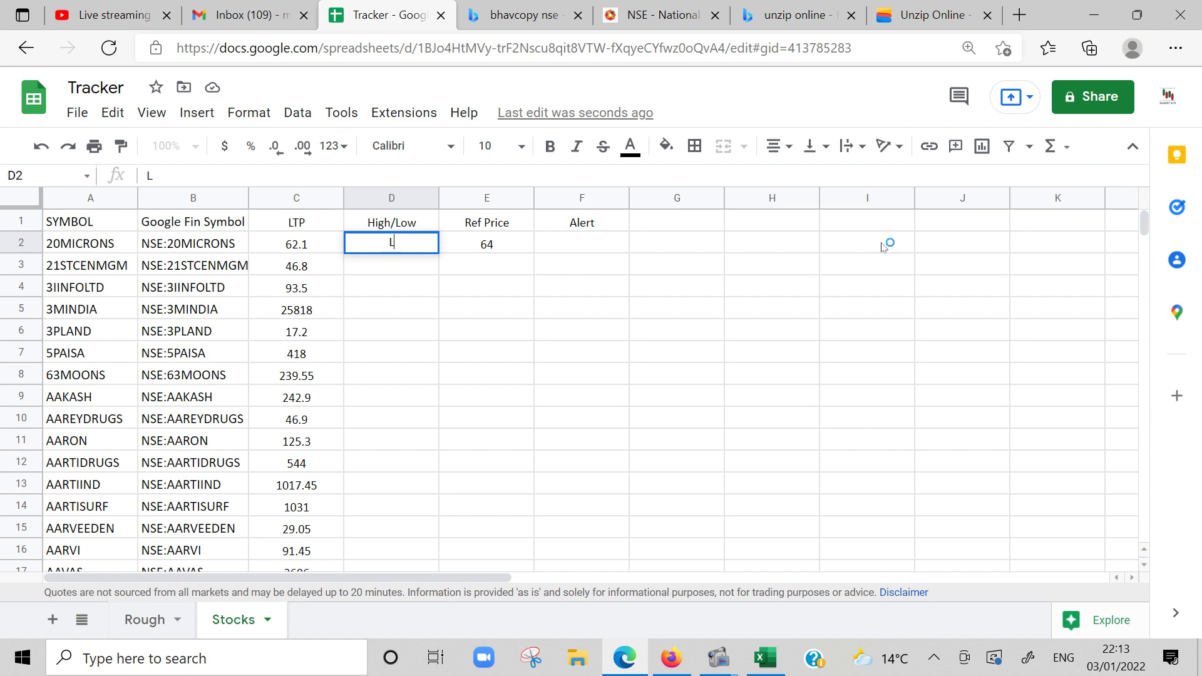
{"action": "key", "text": "Return"}
{"action": "key", "text": "Up"}
{"action": "key", "text": "Right"}
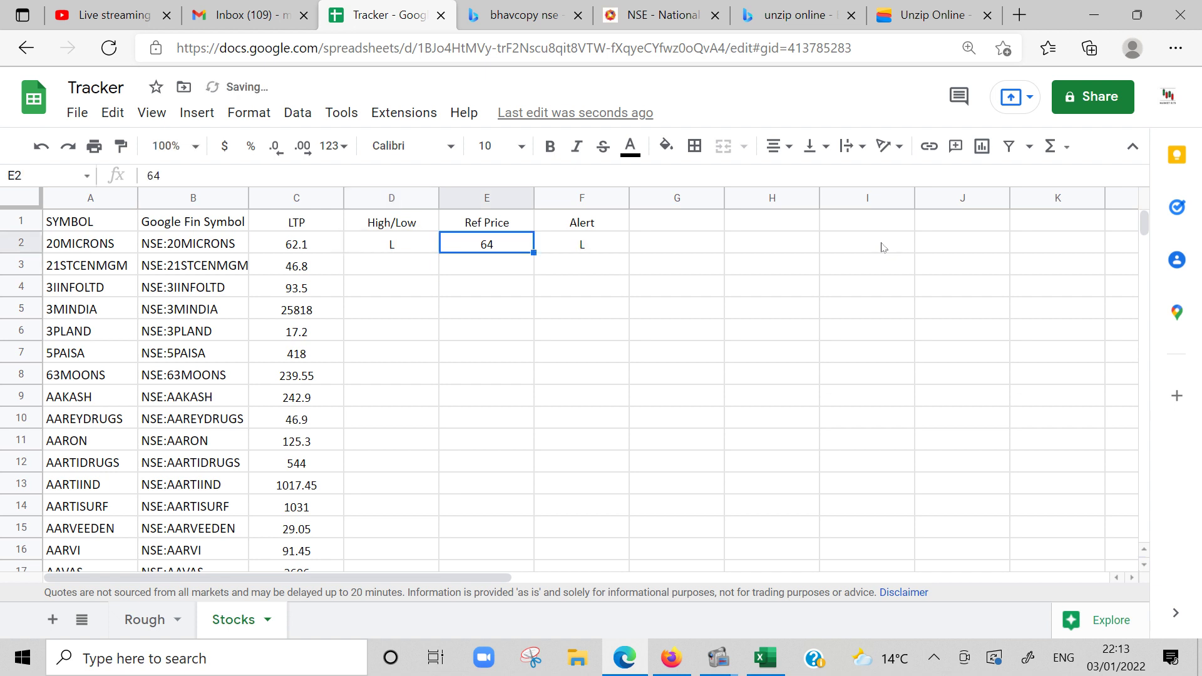
{"action": "key", "text": "Left"}
{"action": "key", "text": "Left"}
{"action": "key", "text": "Right"}
{"action": "key", "text": "Right"}
{"action": "key", "text": "Right"}
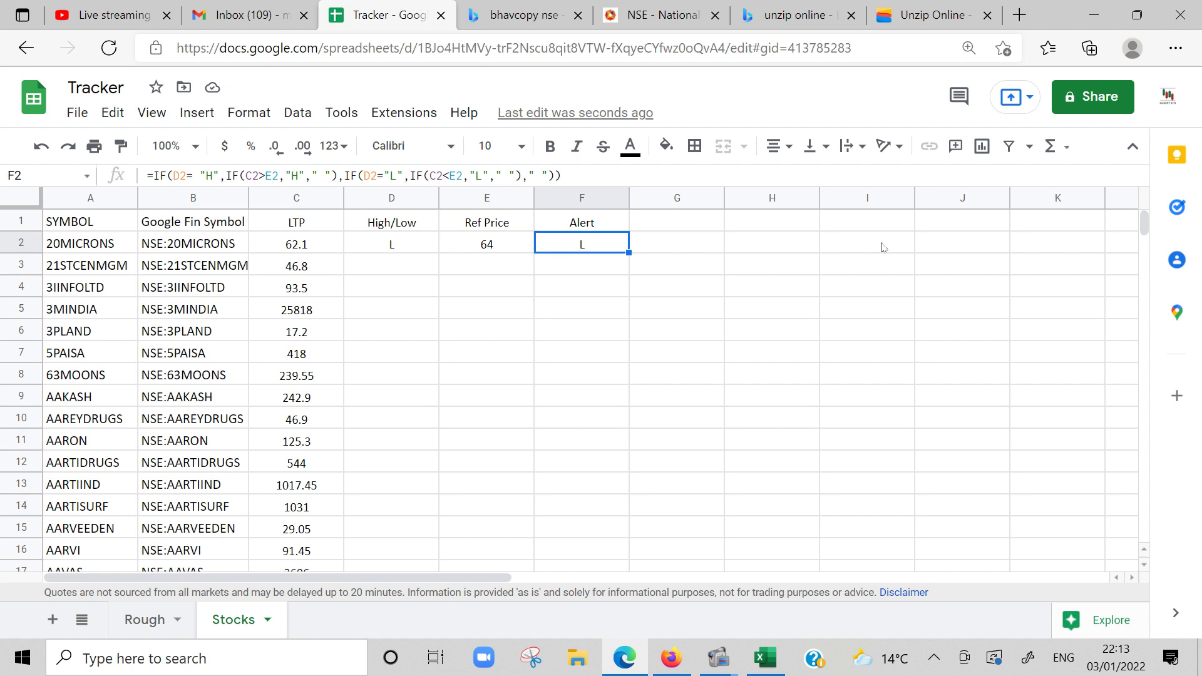
{"action": "key", "text": "Left"}
{"action": "key", "text": "Left"}
{"action": "key", "text": "Left"}
Fill F2's Alert formula down column F to row 1667, then scroll back to the top
{"action": "key", "text": "Right"}
{"action": "key", "text": "Right"}
{"action": "key", "text": "Down"}
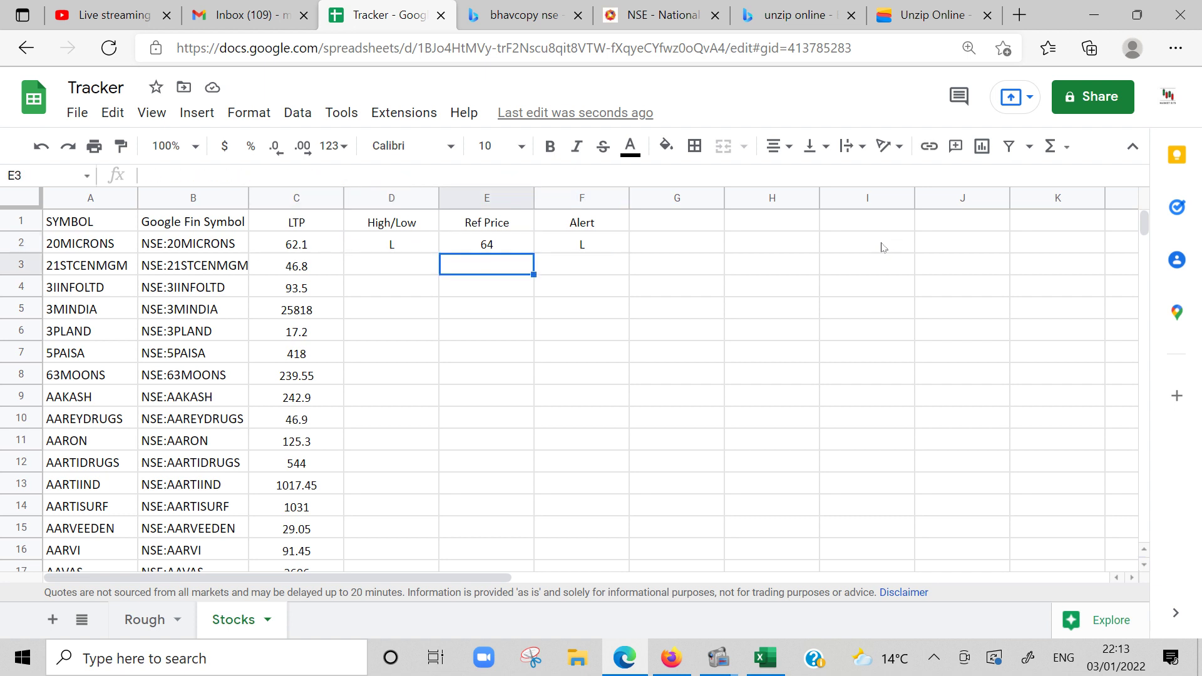
{"action": "key", "text": "Up"}
{"action": "key", "text": "Left"}
{"action": "key", "text": "Right"}
{"action": "key", "text": "Right"}
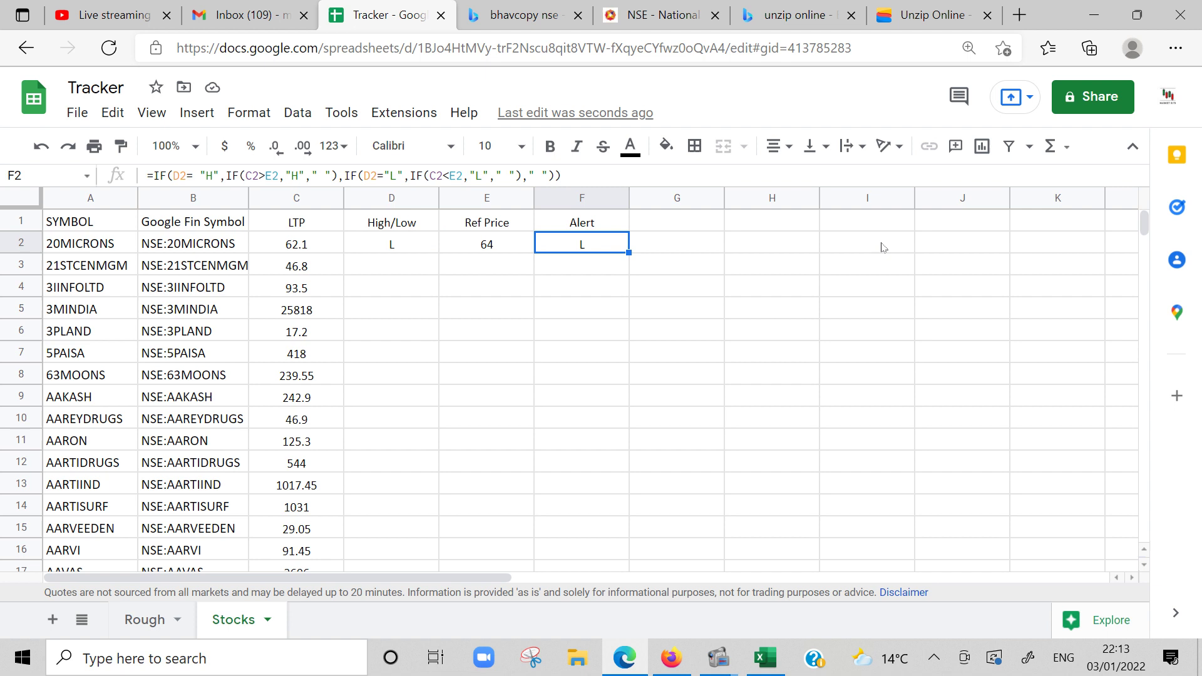
{"action": "key", "text": "Left"}
{"action": "key", "text": "Right"}
{"action": "mouse_move", "coordinate": [629, 253]}
{"action": "left_mouse_down"}
{"action": "mouse_move", "coordinate": [626, 646]}
{"action": "mouse_move", "coordinate": [636, 672]}
{"action": "mouse_move", "coordinate": [657, 673]}
{"action": "mouse_move", "coordinate": [662, 592]}
{"action": "mouse_move", "coordinate": [614, 450]}
{"action": "mouse_move", "coordinate": [587, 422]}
{"action": "mouse_move", "coordinate": [586, 504]}
{"action": "left_mouse_up"}
{"action": "left_click", "coordinate": [586, 447]}
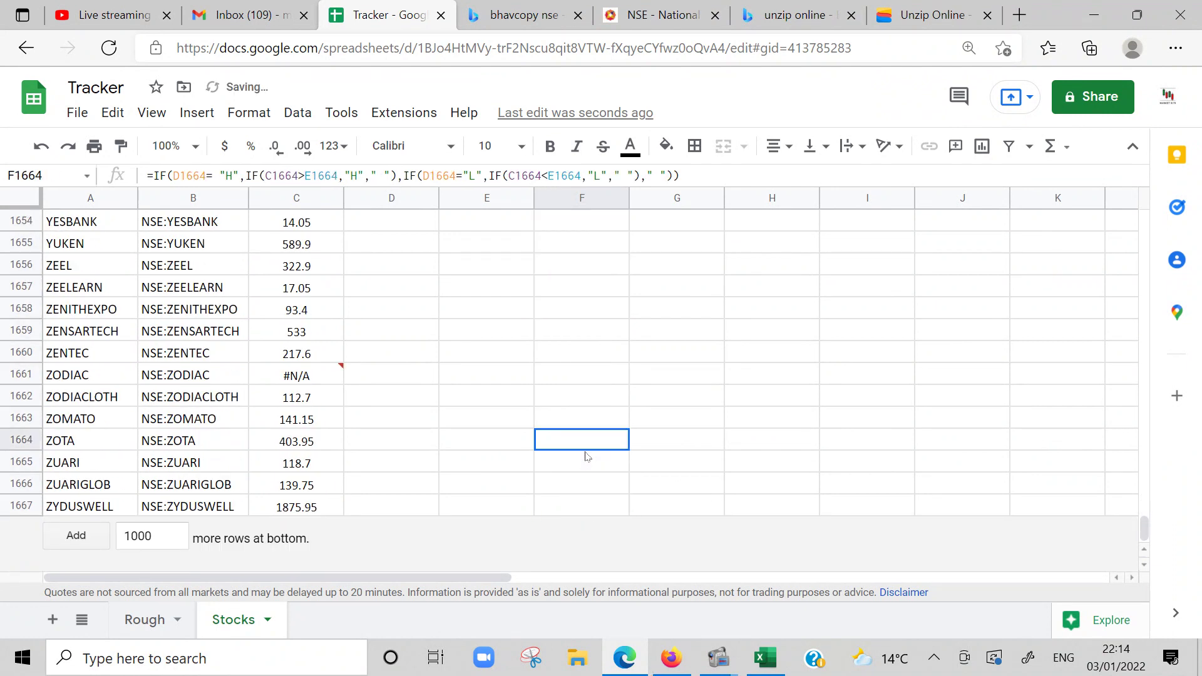
{"action": "left_click_drag", "start_coordinate": [1155, 537], "coordinate": [1157, 212]}
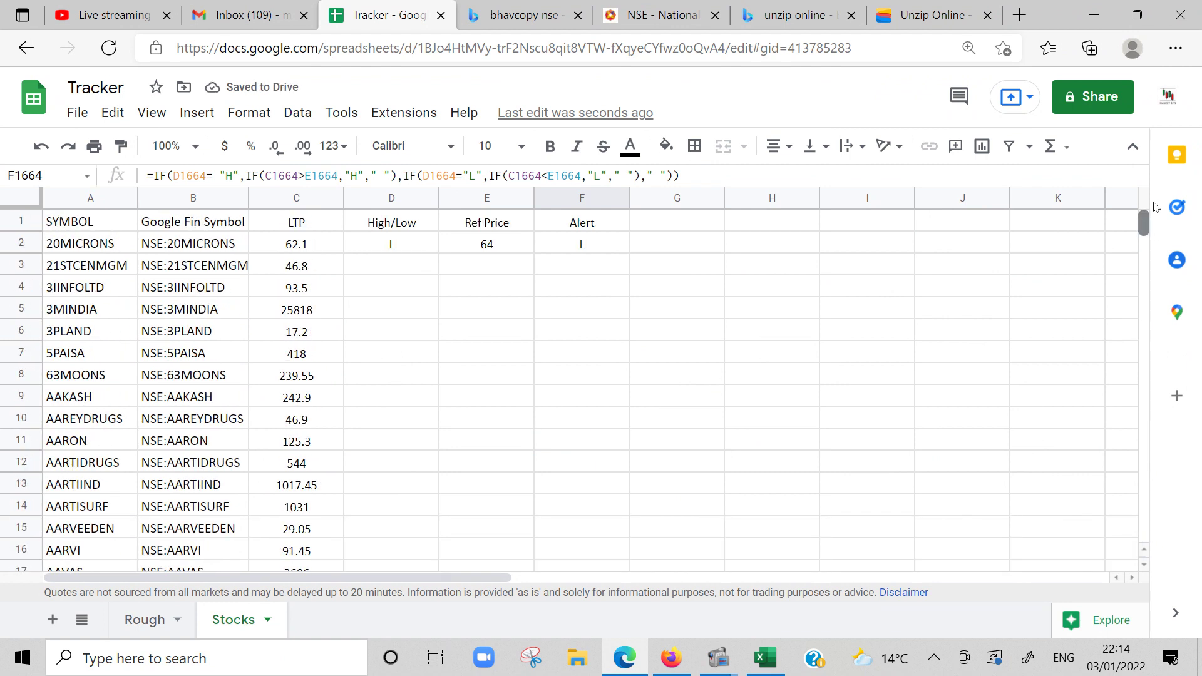
{"action": "left_click", "coordinate": [940, 325]}
Create a filter on the header row from SYMBOL to Alert
{"action": "left_click_drag", "start_coordinate": [571, 223], "coordinate": [124, 220]}
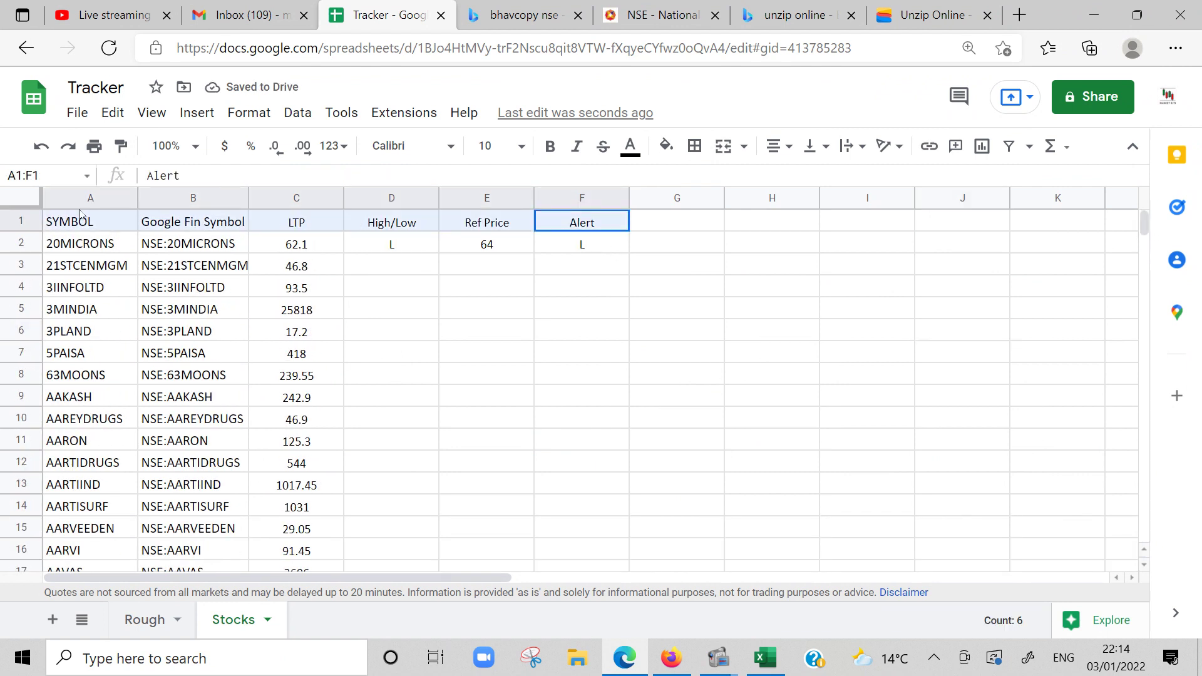
{"action": "left_click", "coordinate": [1009, 146]}
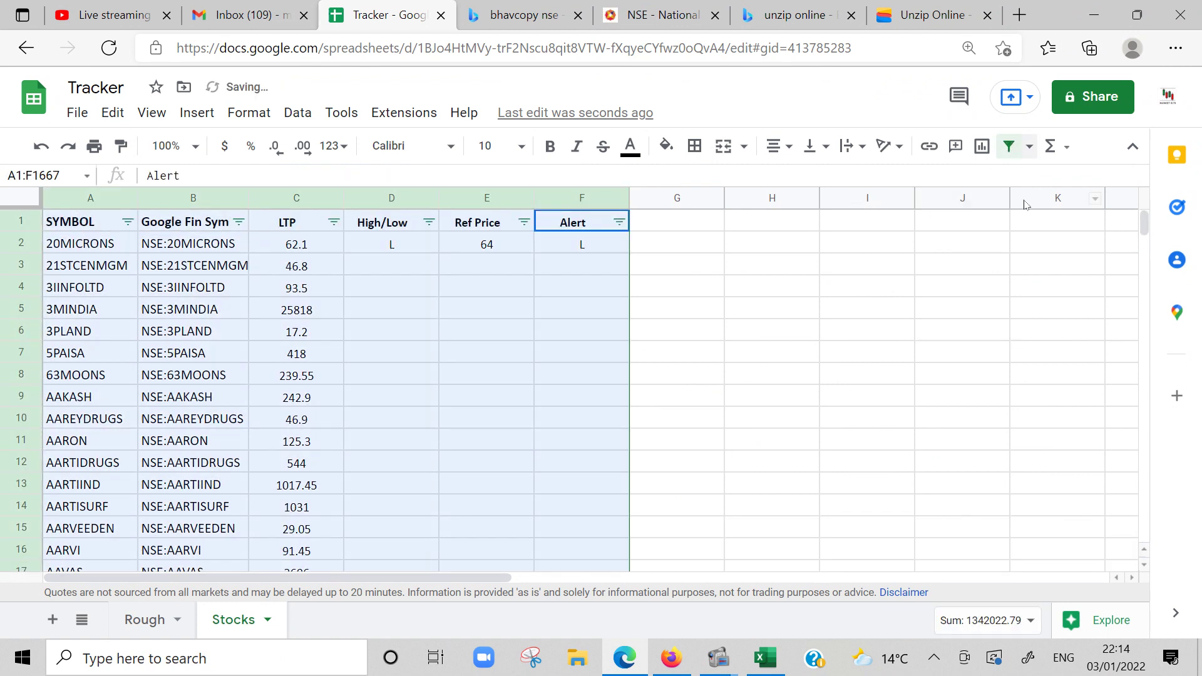
{"action": "left_click", "coordinate": [947, 313]}
Browse High/Low and Ref Price cells and scroll down to ABB's D18
{"action": "left_click", "coordinate": [577, 315]}
{"action": "left_click", "coordinate": [436, 290]}
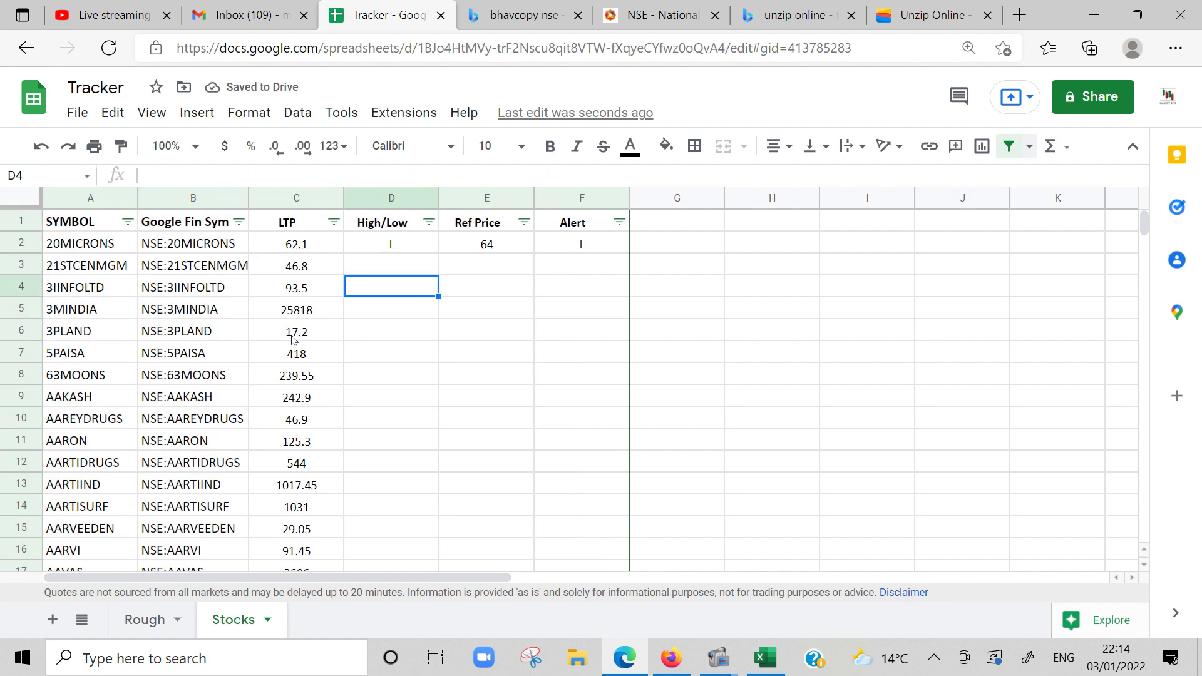
{"action": "left_click", "coordinate": [324, 271]}
{"action": "left_click", "coordinate": [400, 280]}
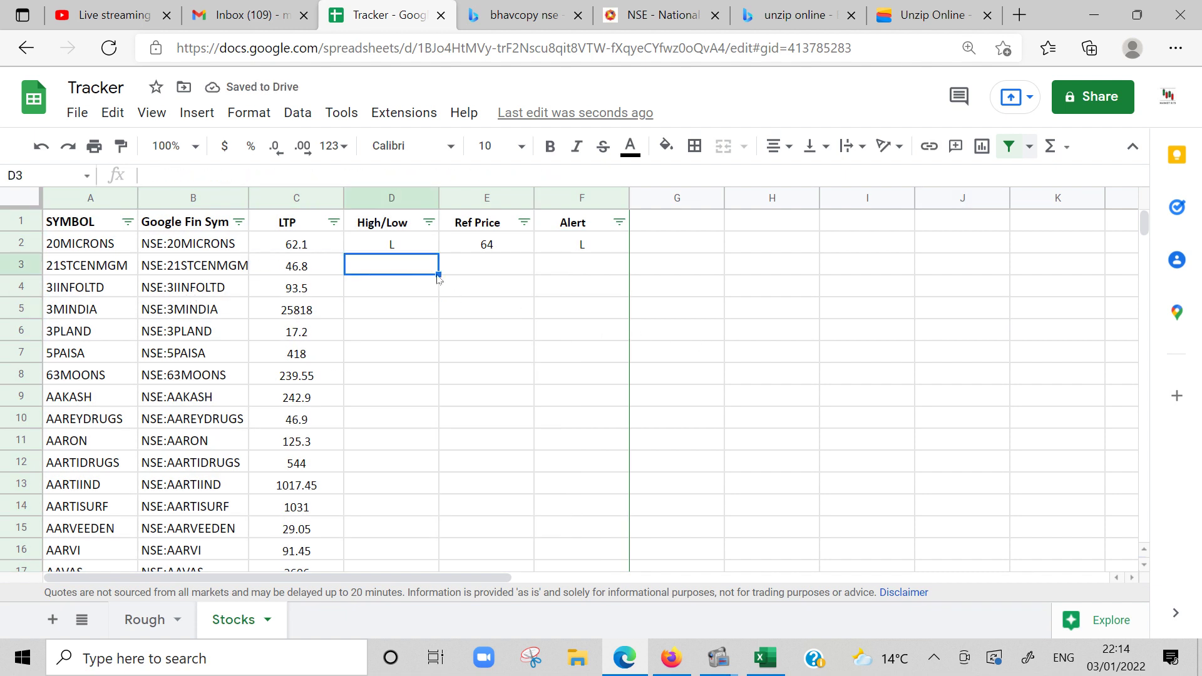
{"action": "left_click", "coordinate": [407, 336]}
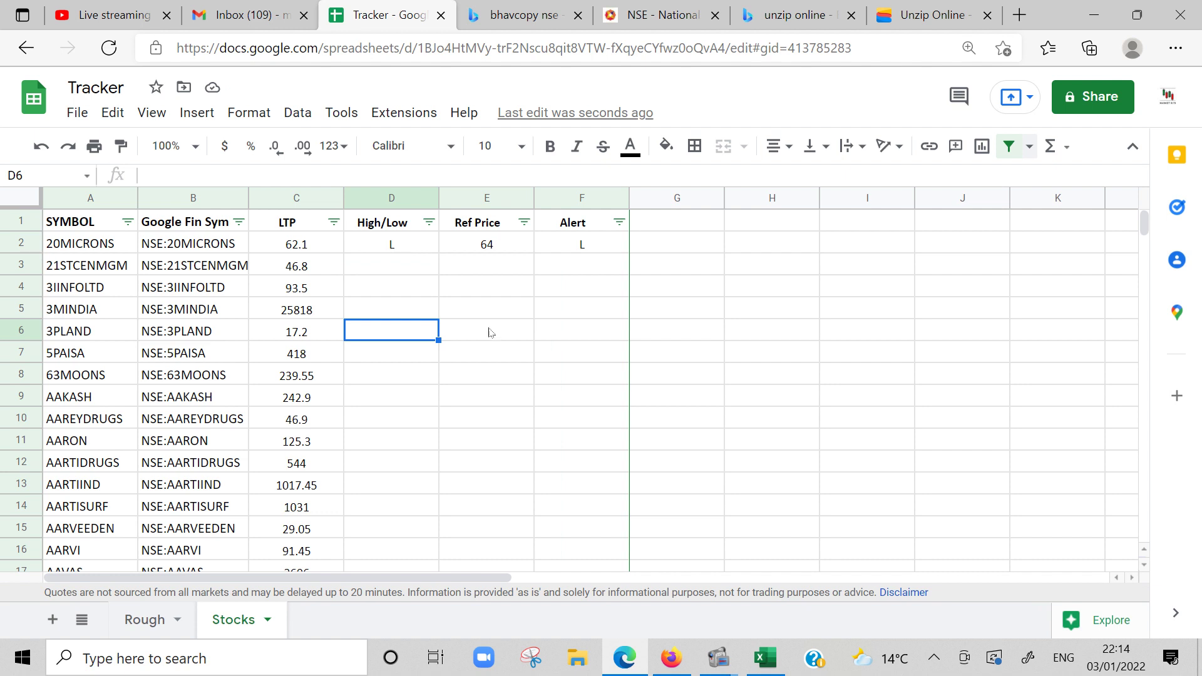
{"action": "left_click", "coordinate": [491, 336]}
{"action": "left_click", "coordinate": [420, 331]}
{"action": "scroll", "coordinate": [395, 409], "scroll_direction": "down", "scroll_amount": 2}
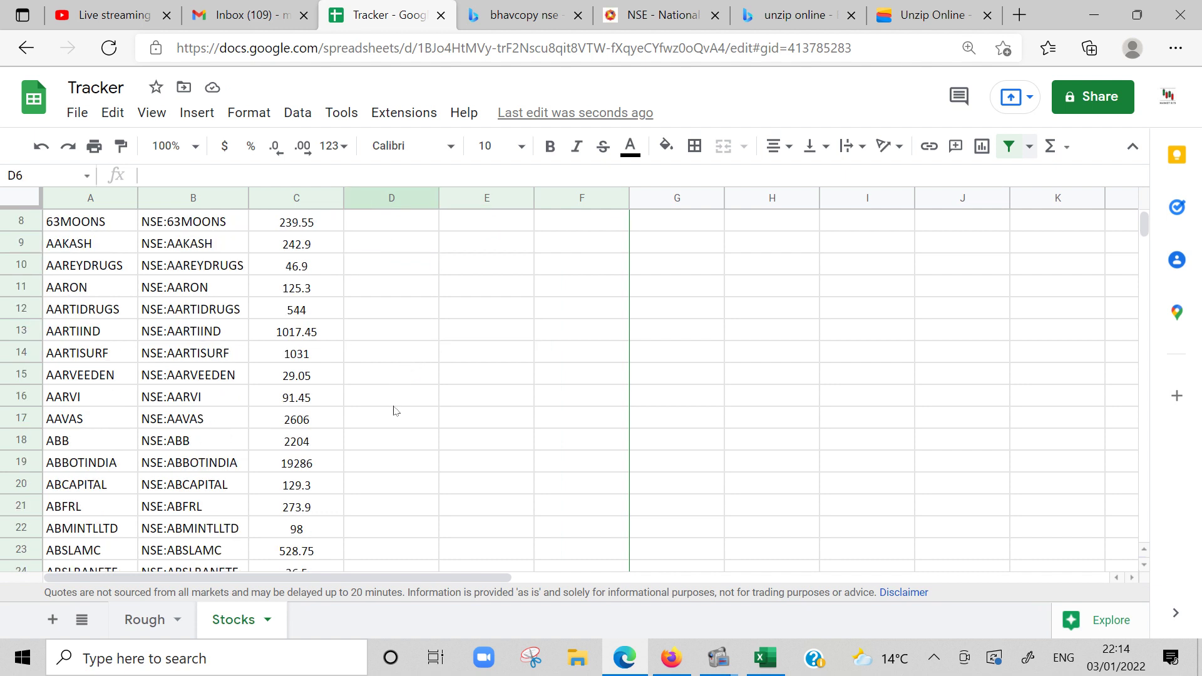
{"action": "left_click", "coordinate": [401, 448]}
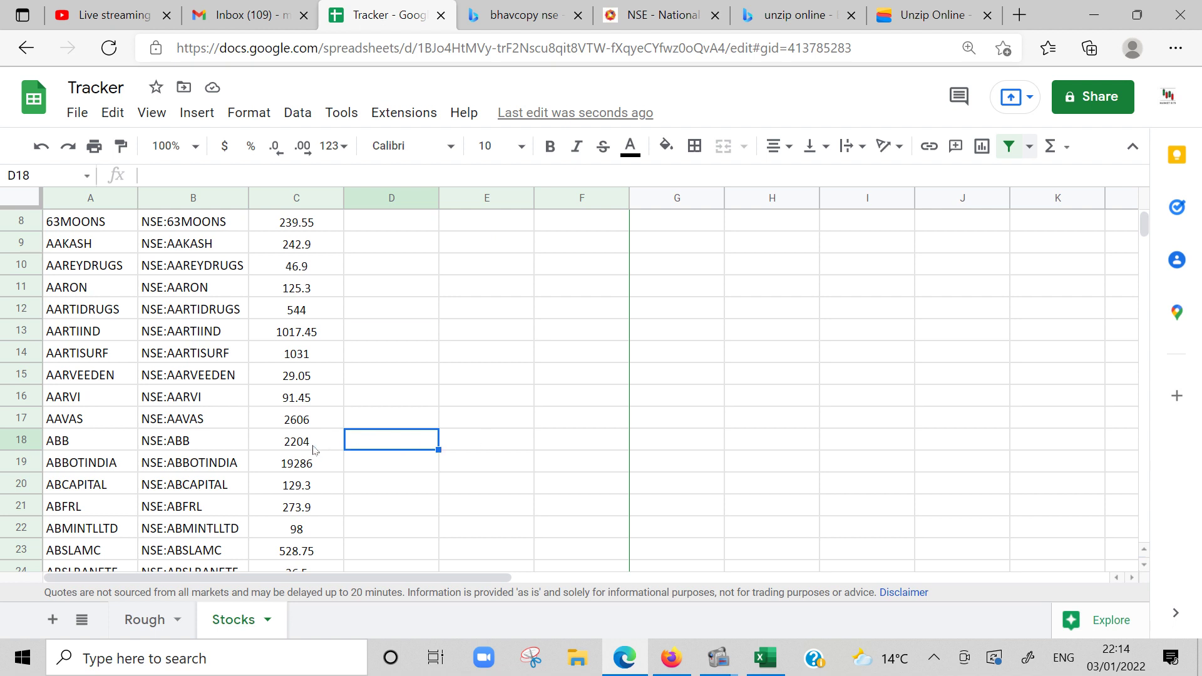
Give ABB a Ref Price of 2300 in E18 and an H flag in D18
{"action": "left_click", "coordinate": [478, 441]}
{"action": "type", "text": "2300"}
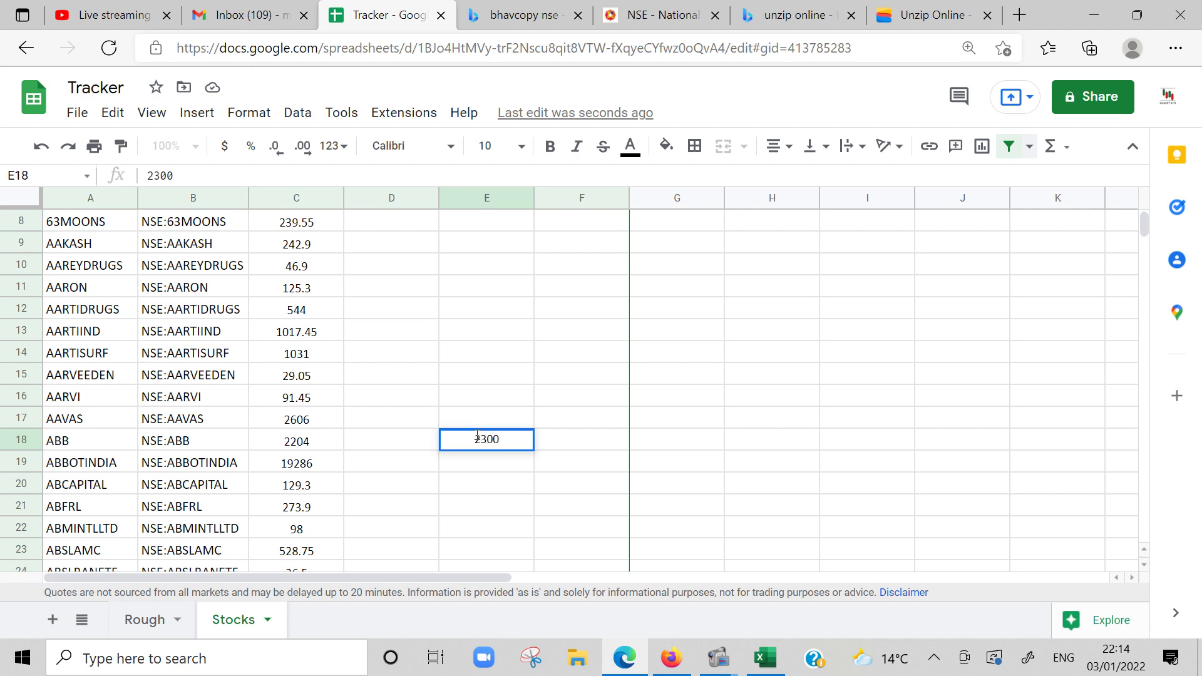
{"action": "key", "text": "Return"}
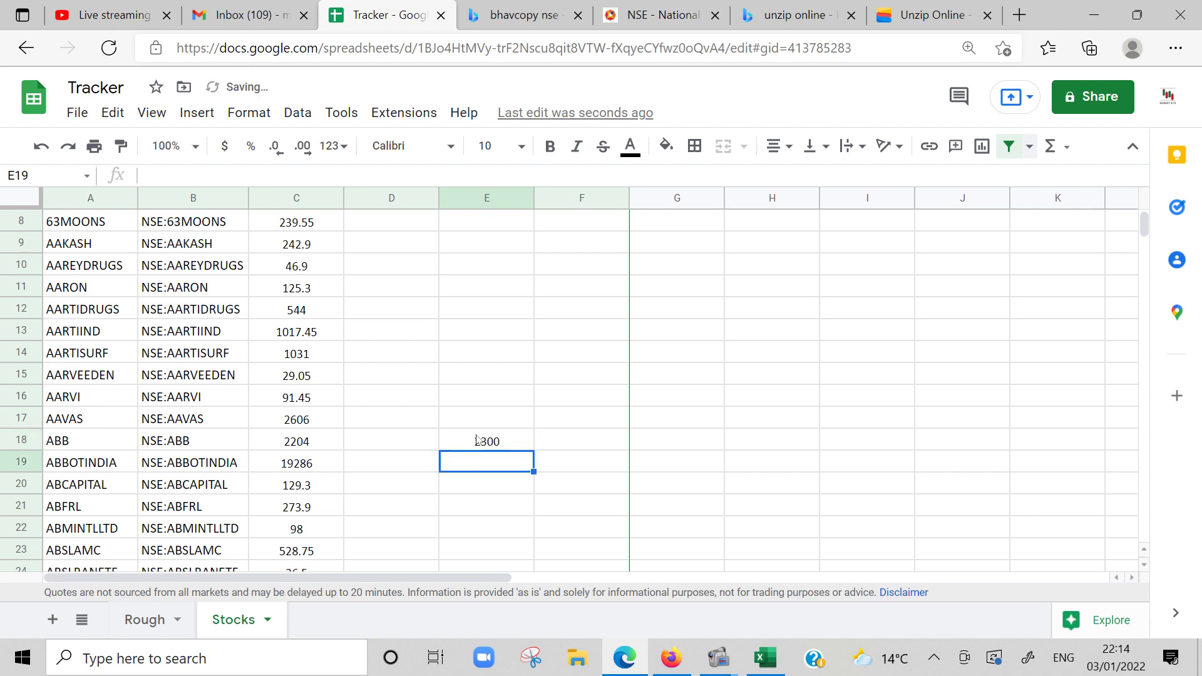
{"action": "left_click", "coordinate": [477, 442]}
{"action": "key", "text": "Left"}
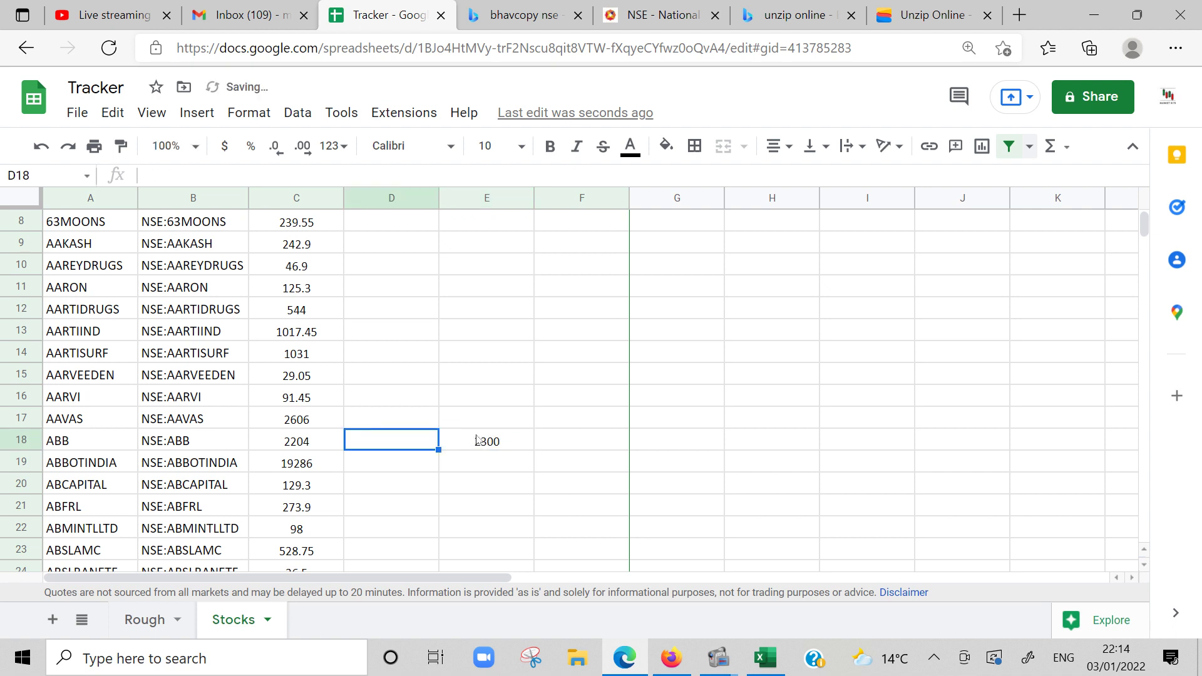
{"action": "type", "text": "H"}
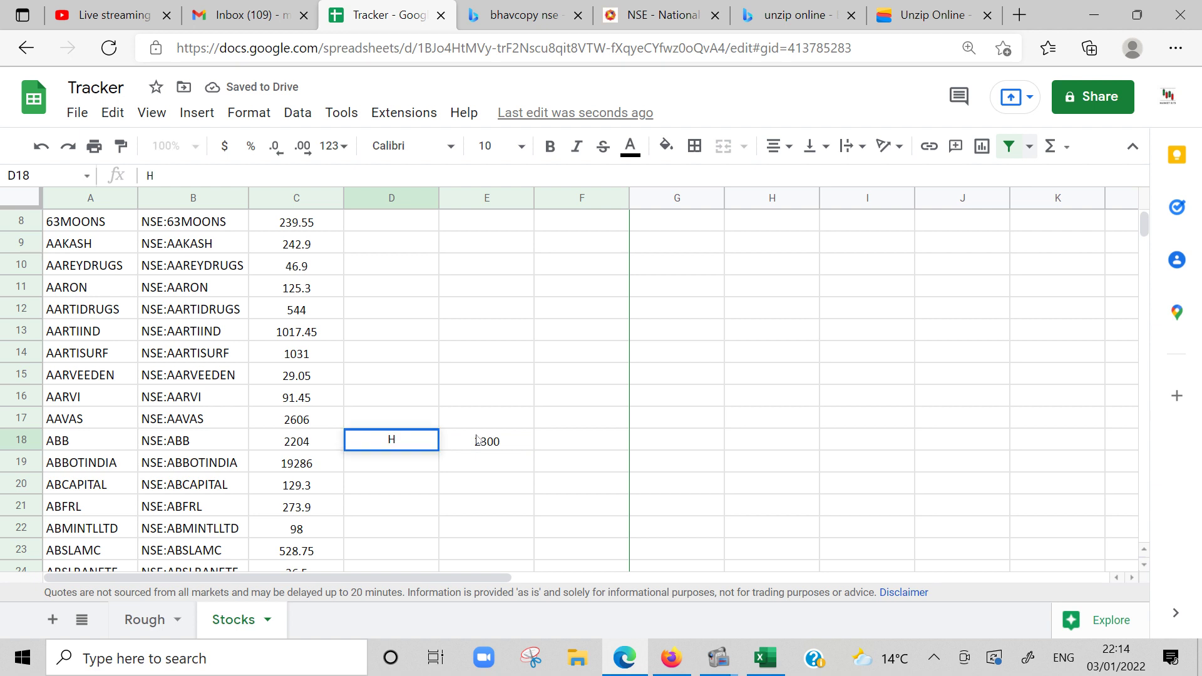
{"action": "key", "text": "Return"}
{"action": "key", "text": "Up"}
{"action": "key", "text": "Right"}
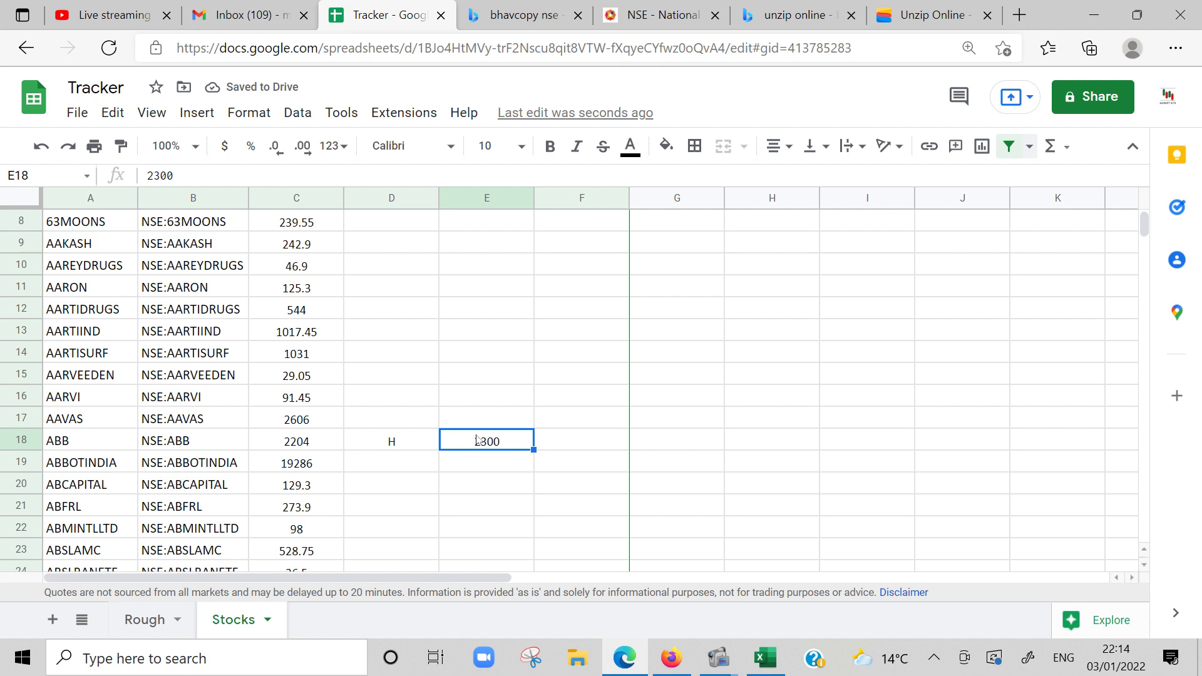
Review ABB's alert, reference price and GOOGLEFINANCE formulas in row 18
{"action": "left_click", "coordinate": [568, 444]}
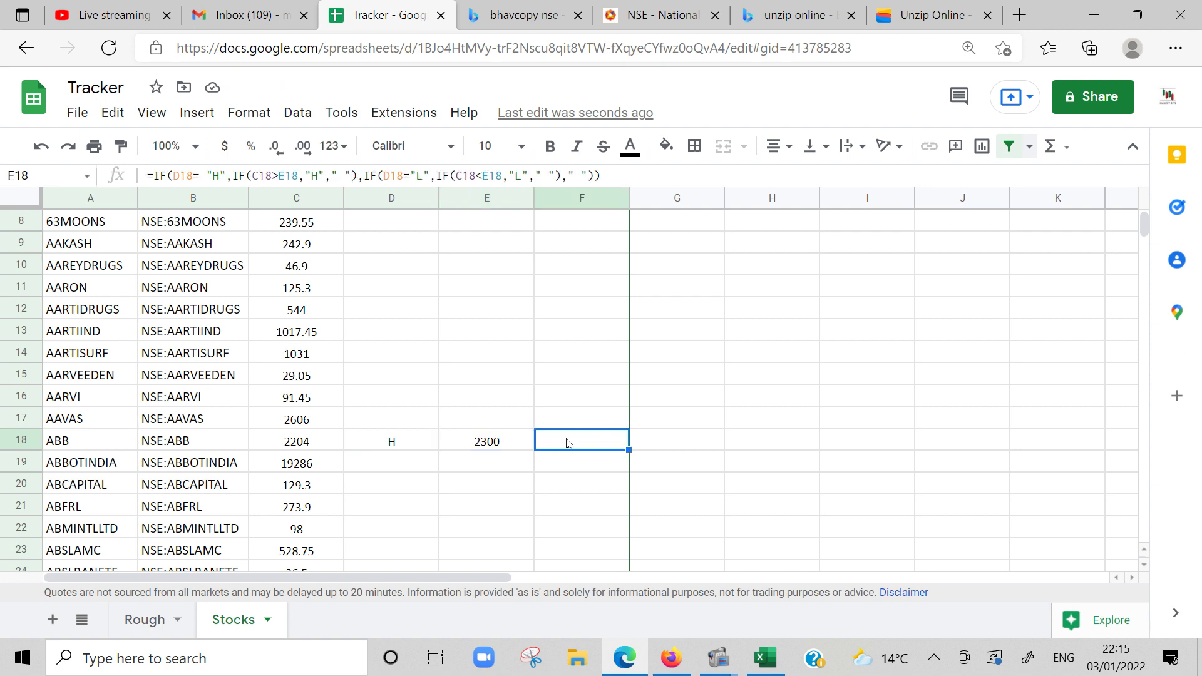
{"action": "left_click", "coordinate": [478, 445]}
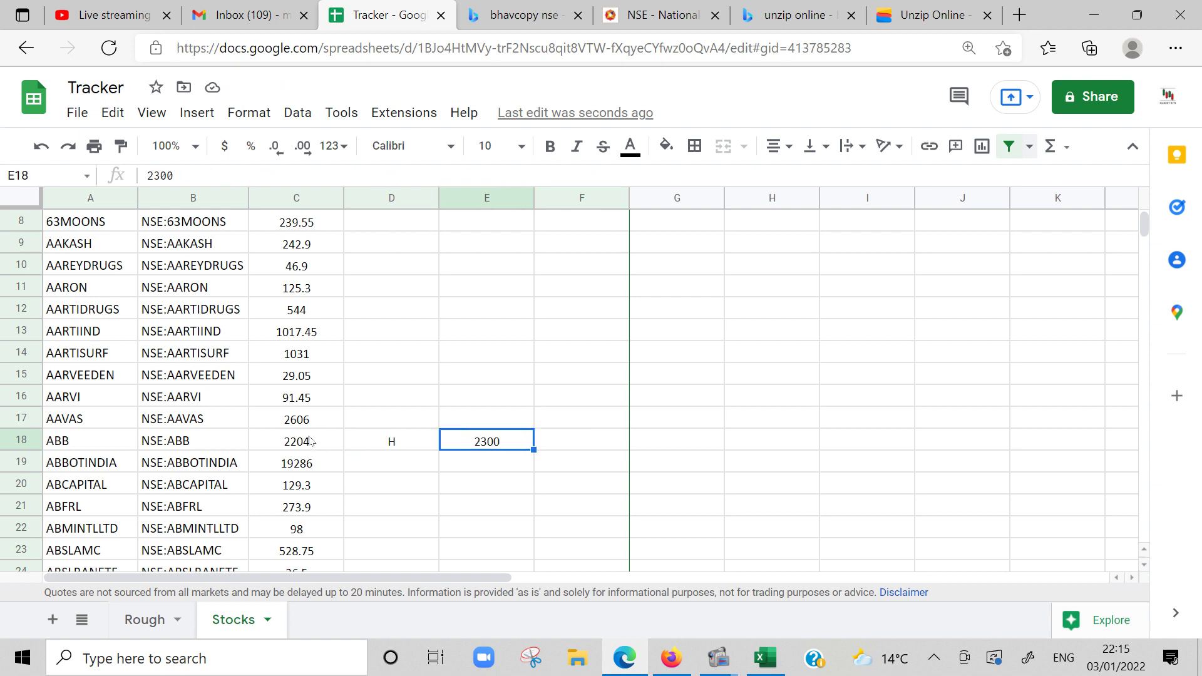
{"action": "left_click", "coordinate": [312, 441]}
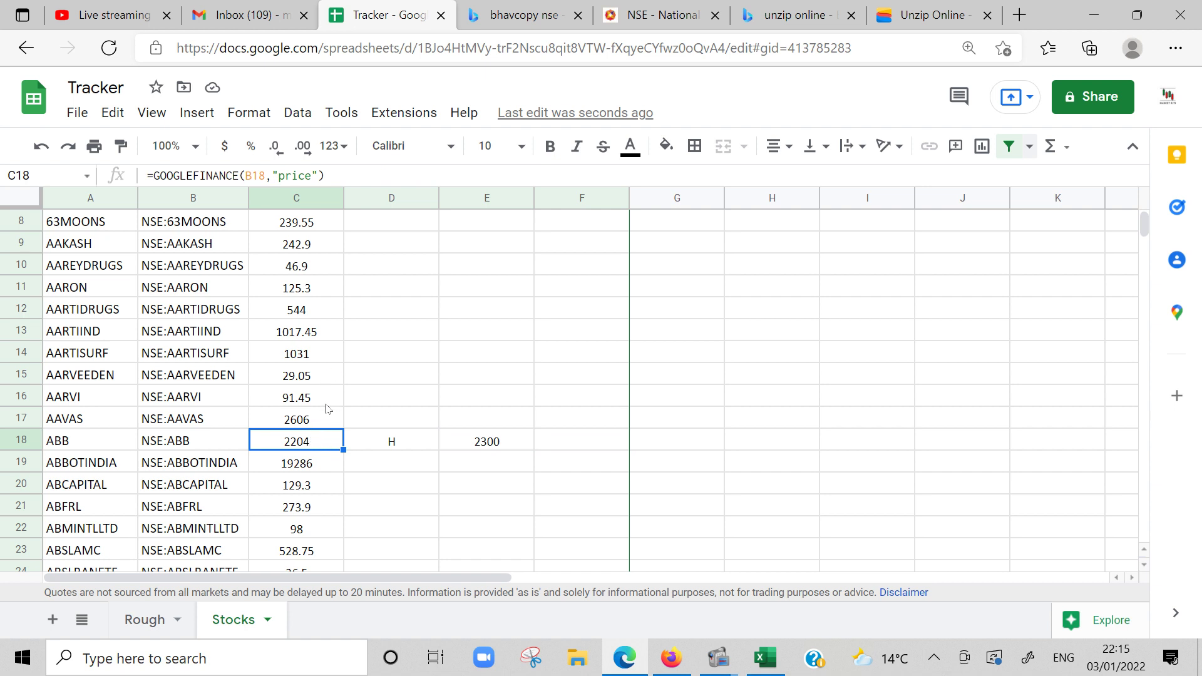
{"action": "left_click", "coordinate": [579, 443]}
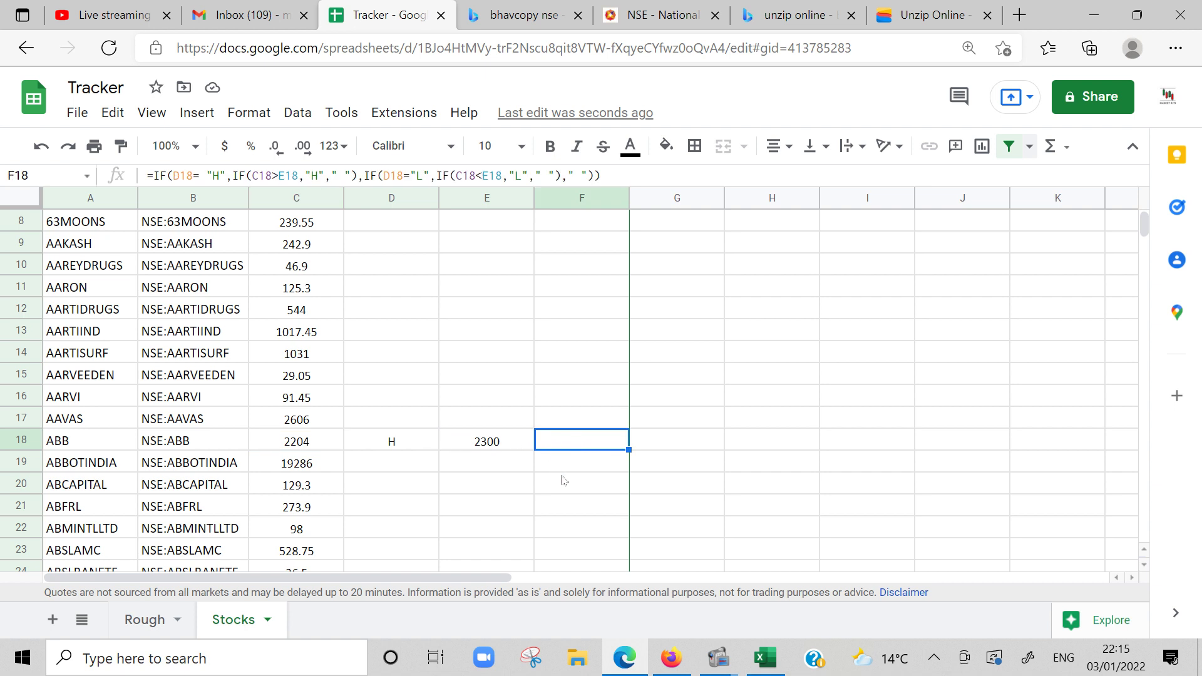
{"action": "scroll", "coordinate": [563, 481], "scroll_direction": "up", "scroll_amount": 3}
{"action": "scroll", "coordinate": [559, 479], "scroll_direction": "down", "scroll_amount": 10}
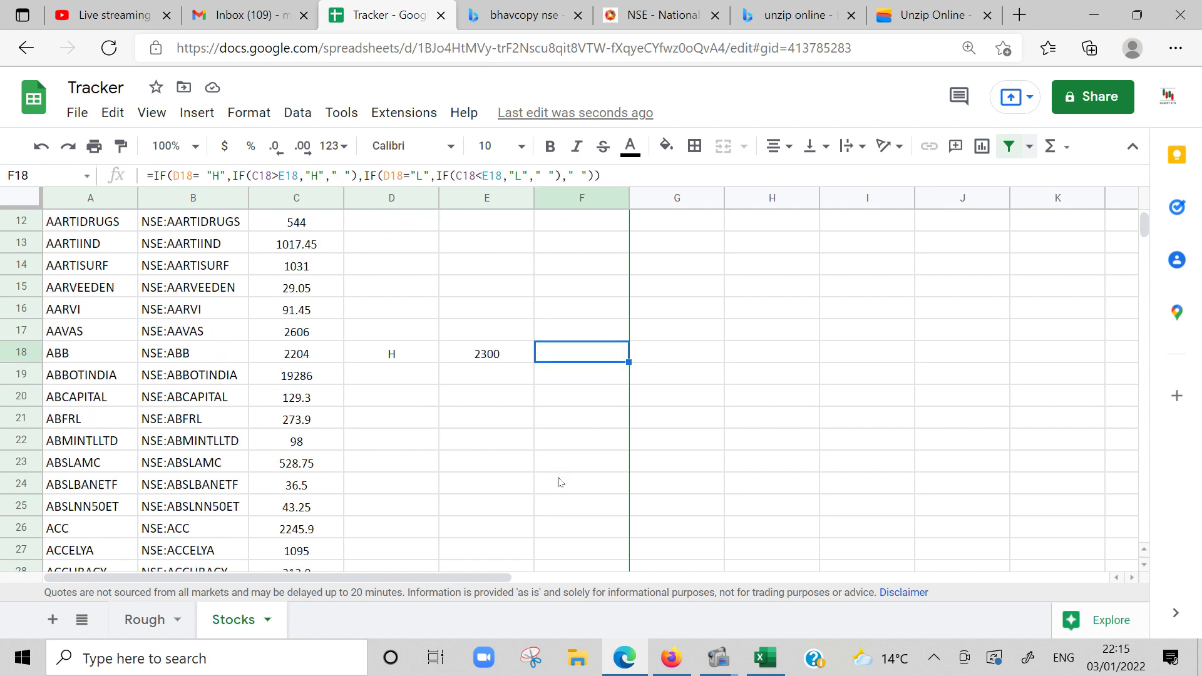
{"action": "scroll", "coordinate": [556, 478], "scroll_direction": "up", "scroll_amount": 8}
{"action": "scroll", "coordinate": [557, 478], "scroll_direction": "up", "scroll_amount": 2}
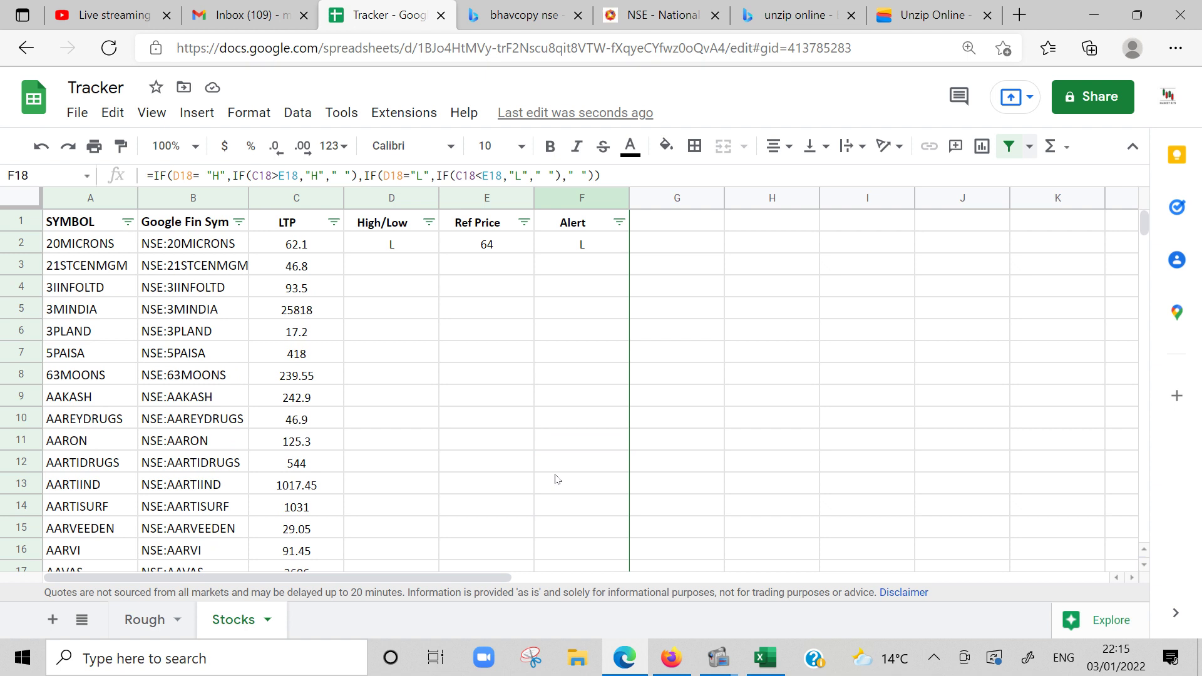
{"action": "scroll", "coordinate": [556, 478], "scroll_direction": "down", "scroll_amount": 4}
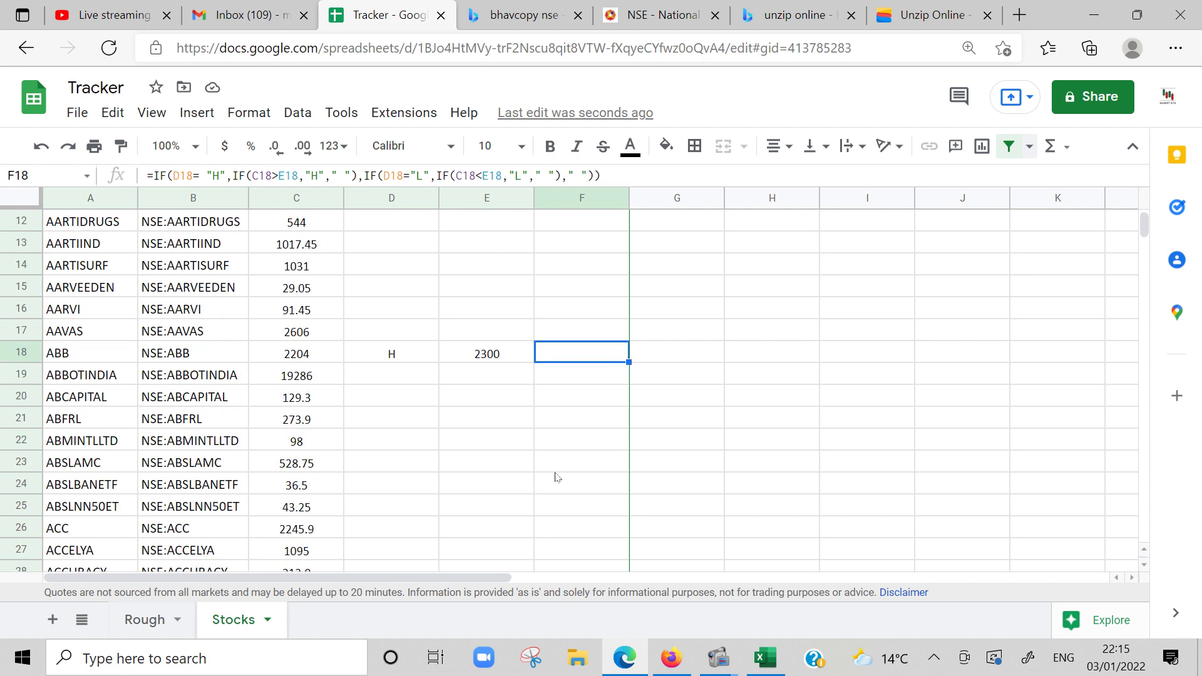
{"action": "scroll", "coordinate": [556, 477], "scroll_direction": "up", "scroll_amount": 4}
{"action": "scroll", "coordinate": [556, 477], "scroll_direction": "down", "scroll_amount": 4}
{"action": "scroll", "coordinate": [556, 477], "scroll_direction": "up", "scroll_amount": 4}
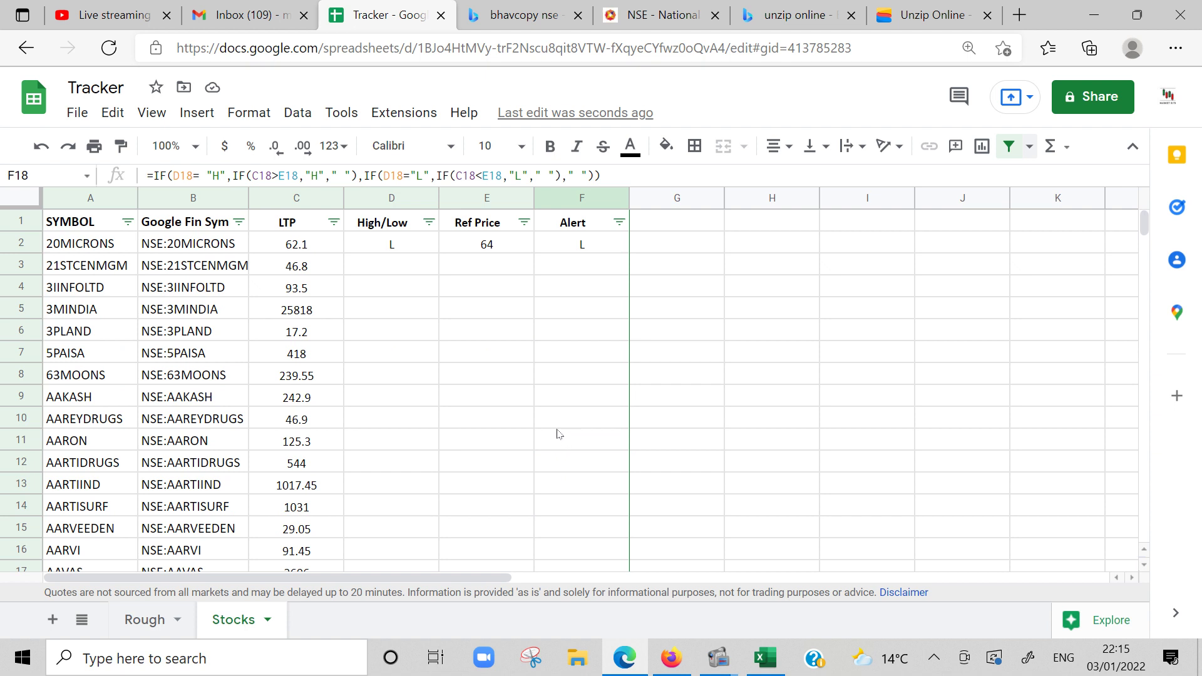
{"action": "scroll", "coordinate": [559, 433], "scroll_direction": "down", "scroll_amount": 5}
{"action": "scroll", "coordinate": [559, 433], "scroll_direction": "up", "scroll_amount": 5}
{"action": "scroll", "coordinate": [559, 434], "scroll_direction": "down", "scroll_amount": 4}
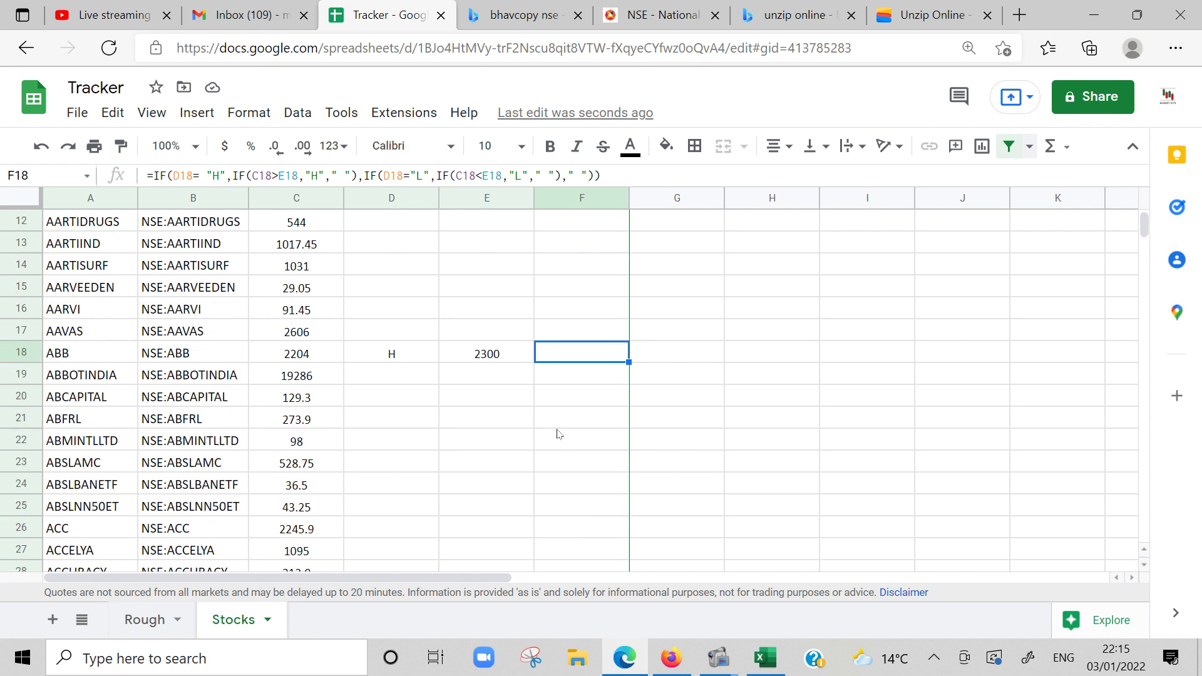
{"action": "scroll", "coordinate": [559, 434], "scroll_direction": "up", "scroll_amount": 4}
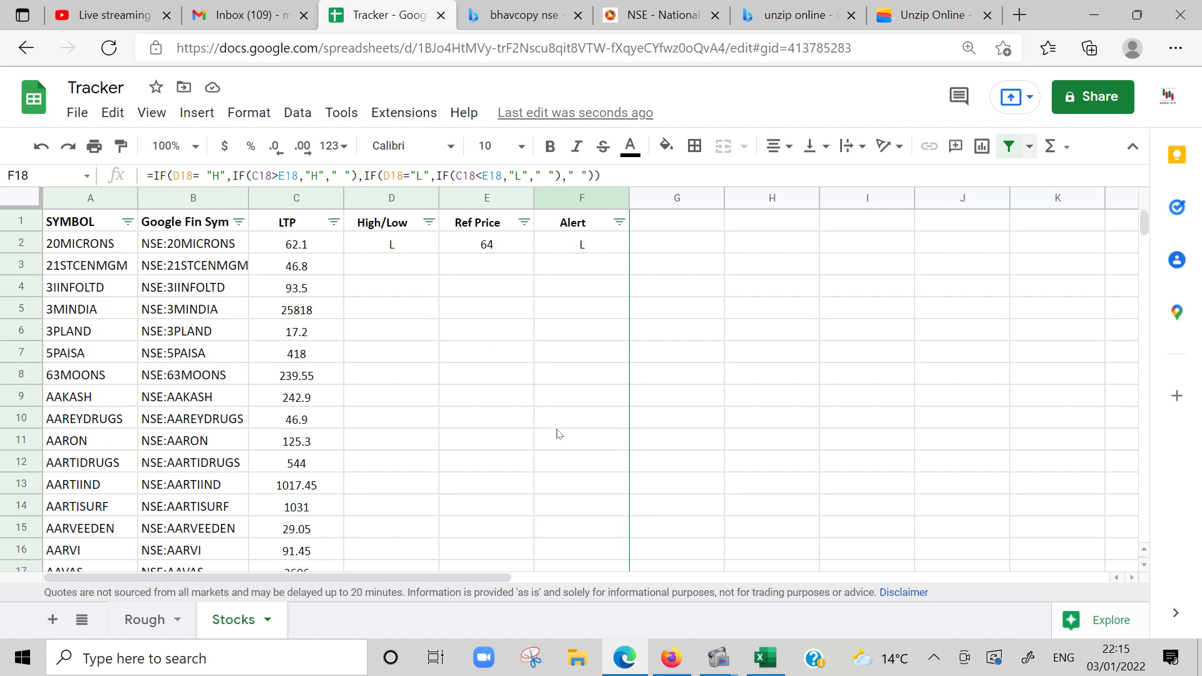
{"action": "scroll", "coordinate": [559, 433], "scroll_direction": "down", "scroll_amount": 2}
{"action": "scroll", "coordinate": [460, 393], "scroll_direction": "down", "scroll_amount": 20}
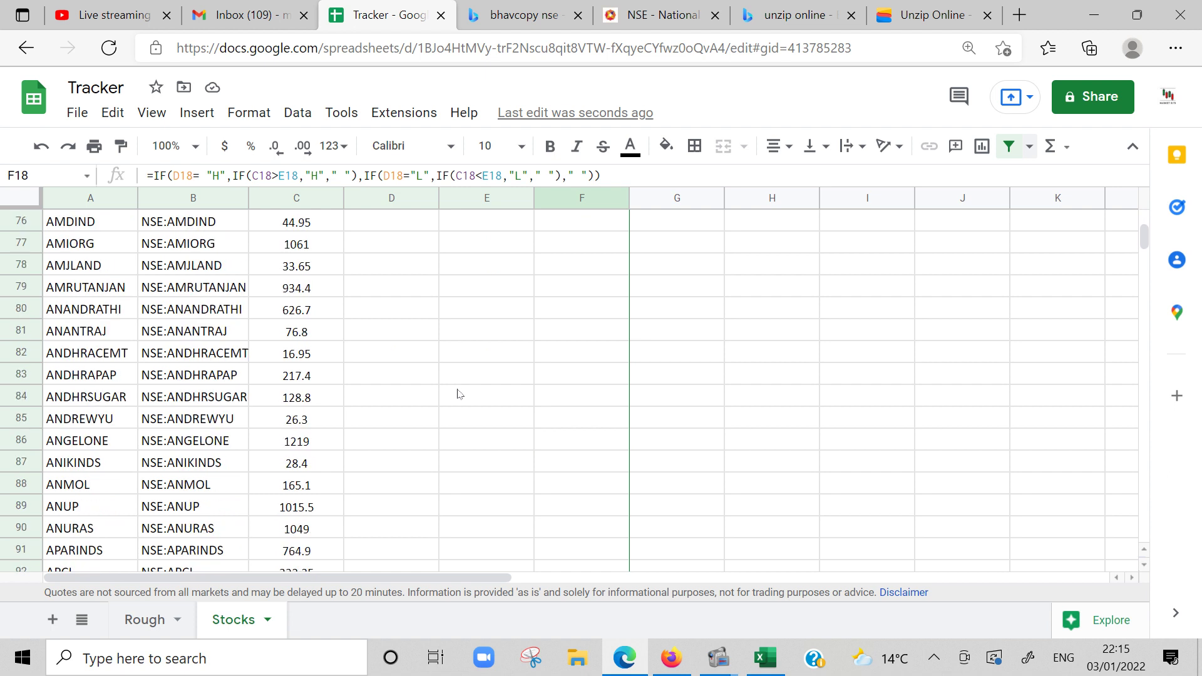
{"action": "scroll", "coordinate": [459, 393], "scroll_direction": "down", "scroll_amount": 10}
{"action": "scroll", "coordinate": [459, 393], "scroll_direction": "up", "scroll_amount": 20}
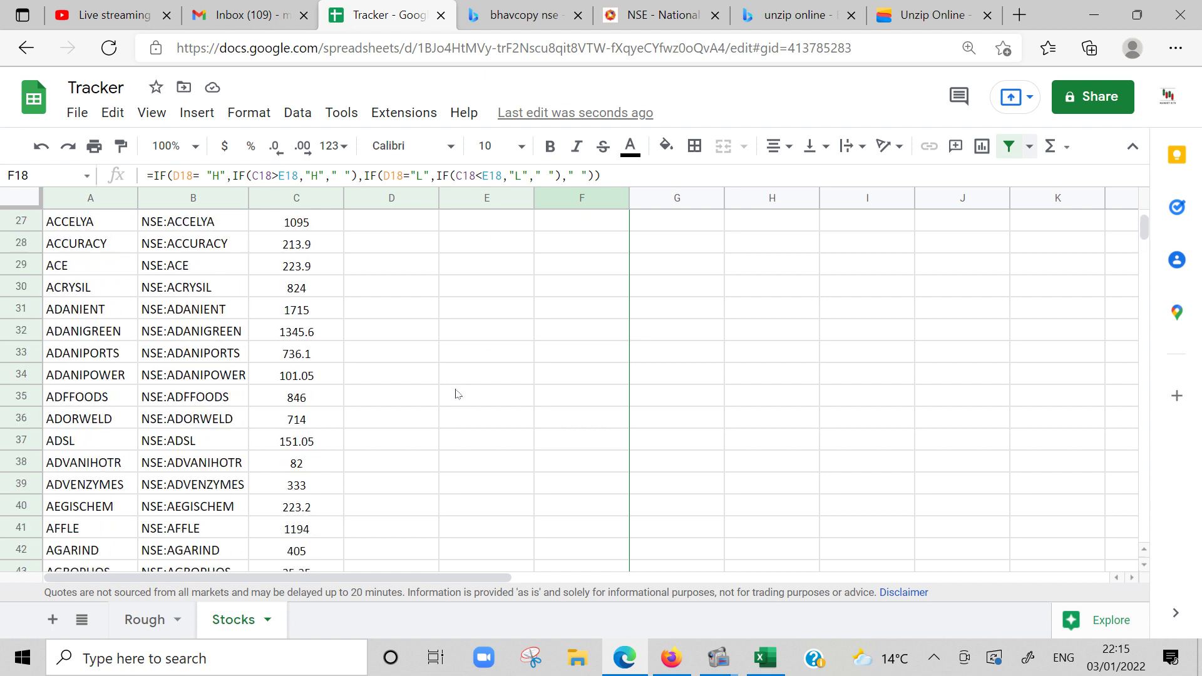
{"action": "scroll", "coordinate": [459, 393], "scroll_direction": "up", "scroll_amount": 9}
{"action": "scroll", "coordinate": [456, 389], "scroll_direction": "down", "scroll_amount": 6}
{"action": "scroll", "coordinate": [457, 385], "scroll_direction": "up", "scroll_amount": 6}
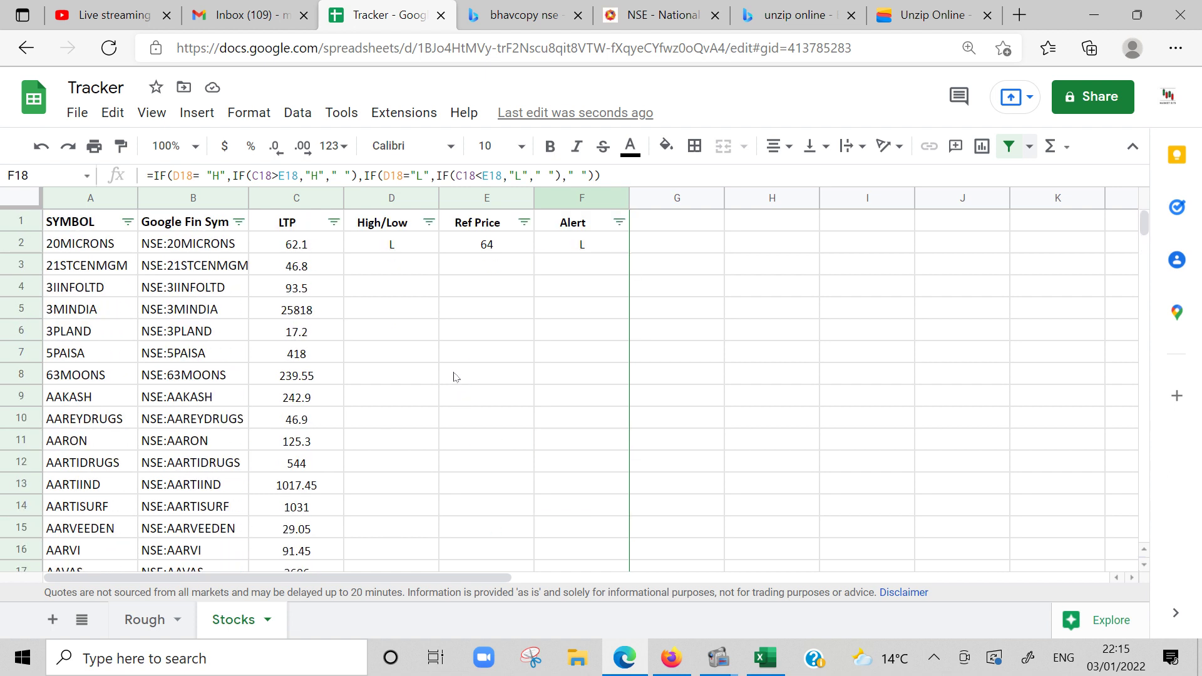
{"action": "left_click", "coordinate": [415, 332]}
{"action": "left_click", "coordinate": [416, 440]}
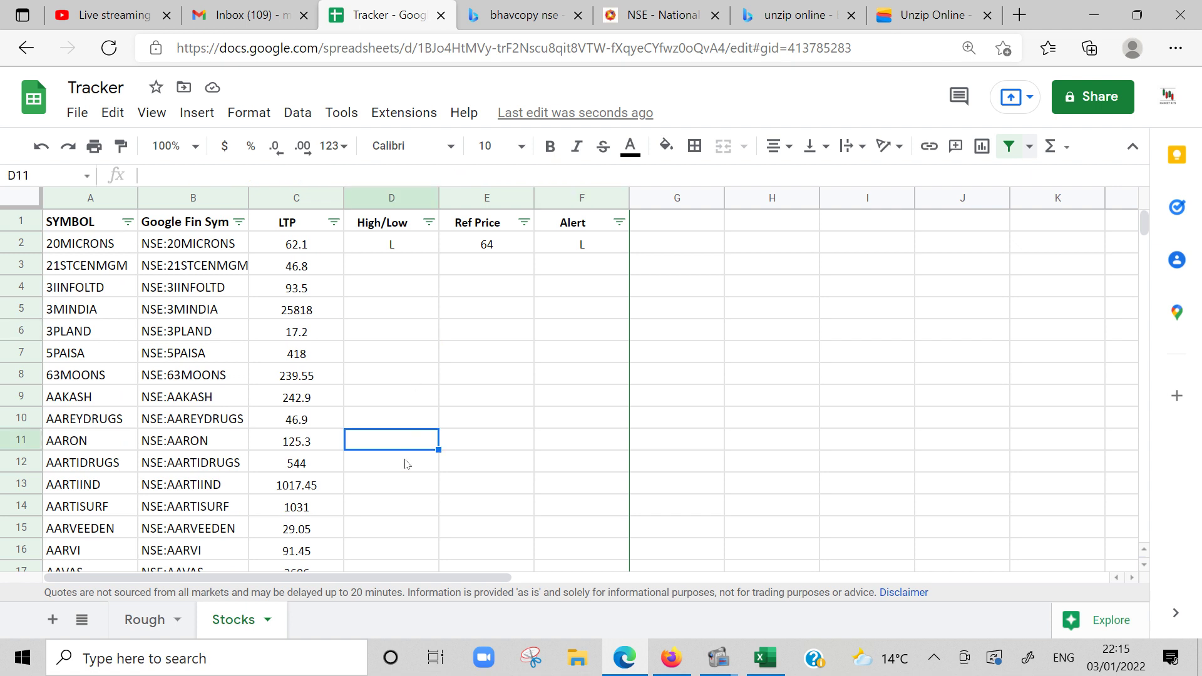
{"action": "left_click", "coordinate": [401, 399]}
{"action": "left_click", "coordinate": [401, 442]}
{"action": "left_click", "coordinate": [486, 483]}
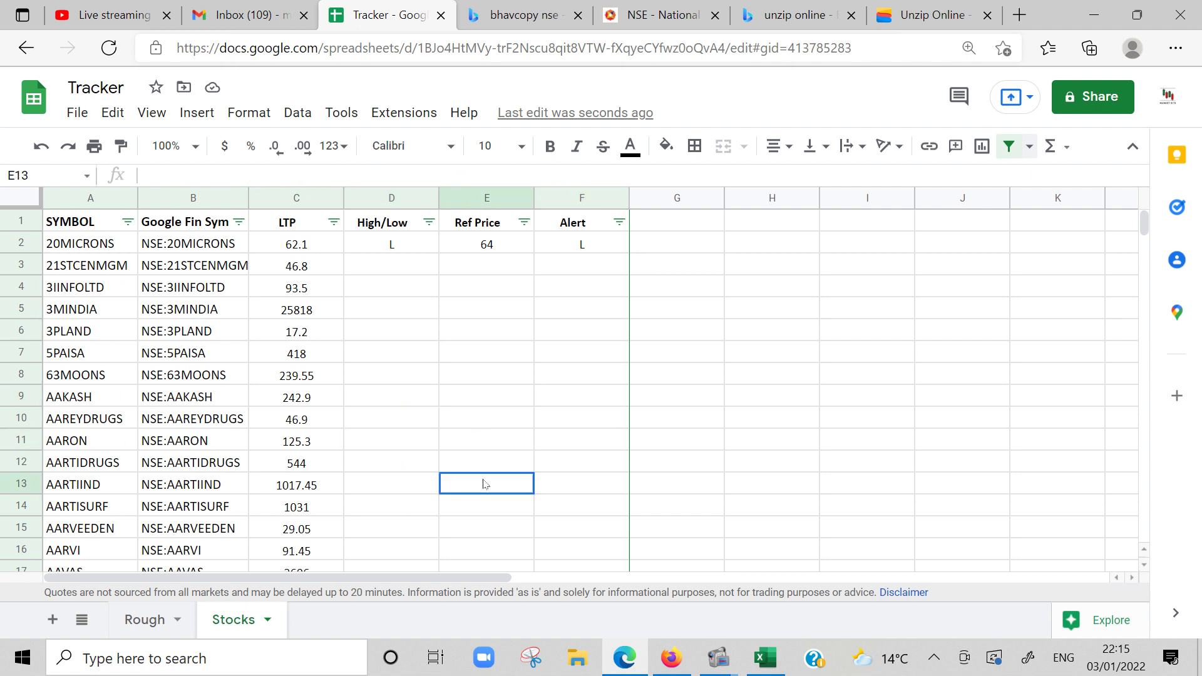
{"action": "scroll", "coordinate": [484, 522], "scroll_direction": "down", "scroll_amount": 7}
{"action": "left_click", "coordinate": [480, 483]}
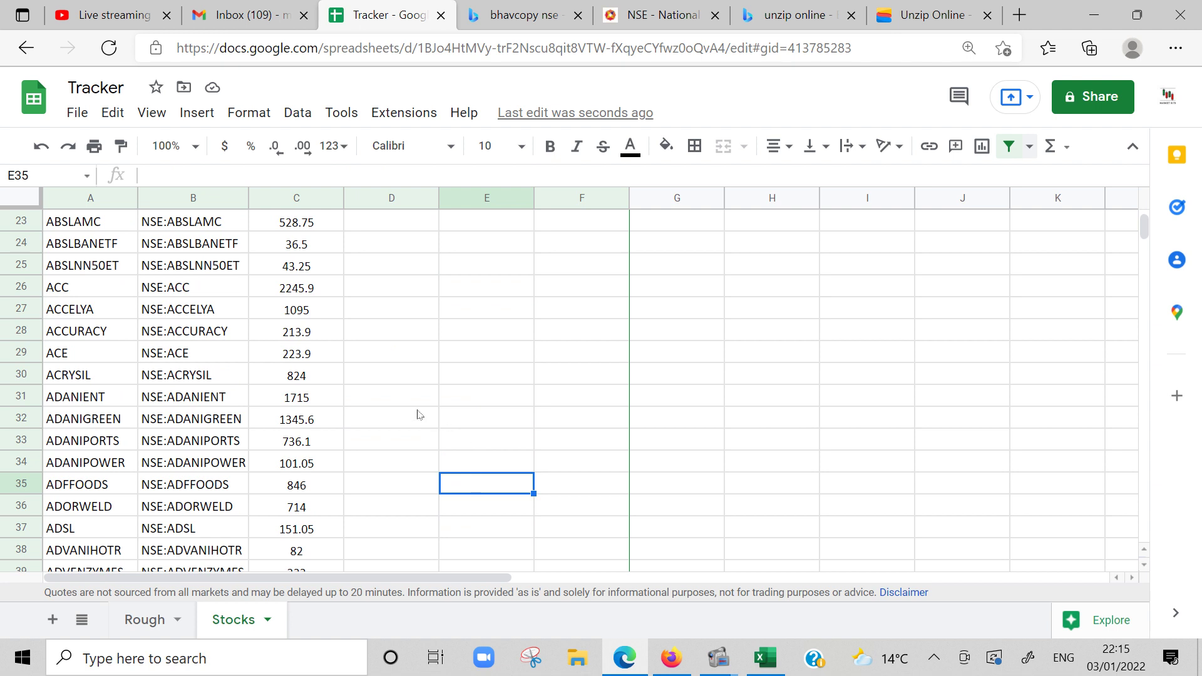
{"action": "left_click", "coordinate": [416, 414]}
{"action": "left_click", "coordinate": [506, 425]}
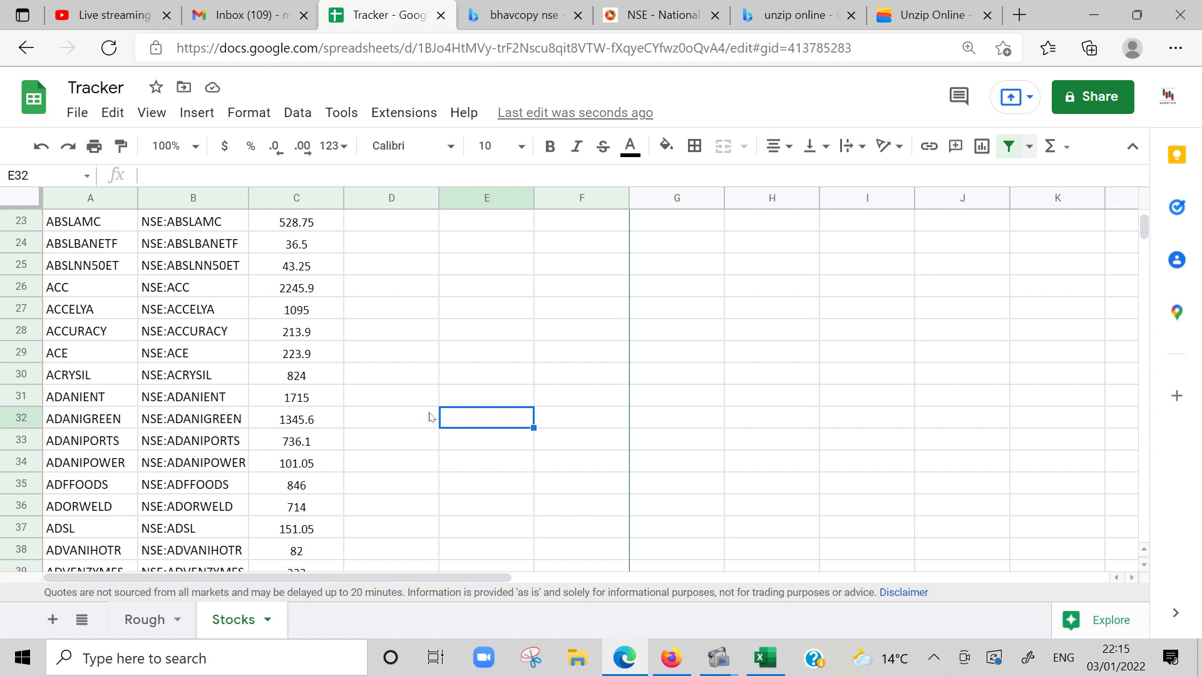
{"action": "left_click", "coordinate": [432, 416]}
{"action": "left_click", "coordinate": [485, 415]}
{"action": "left_click", "coordinate": [568, 422]}
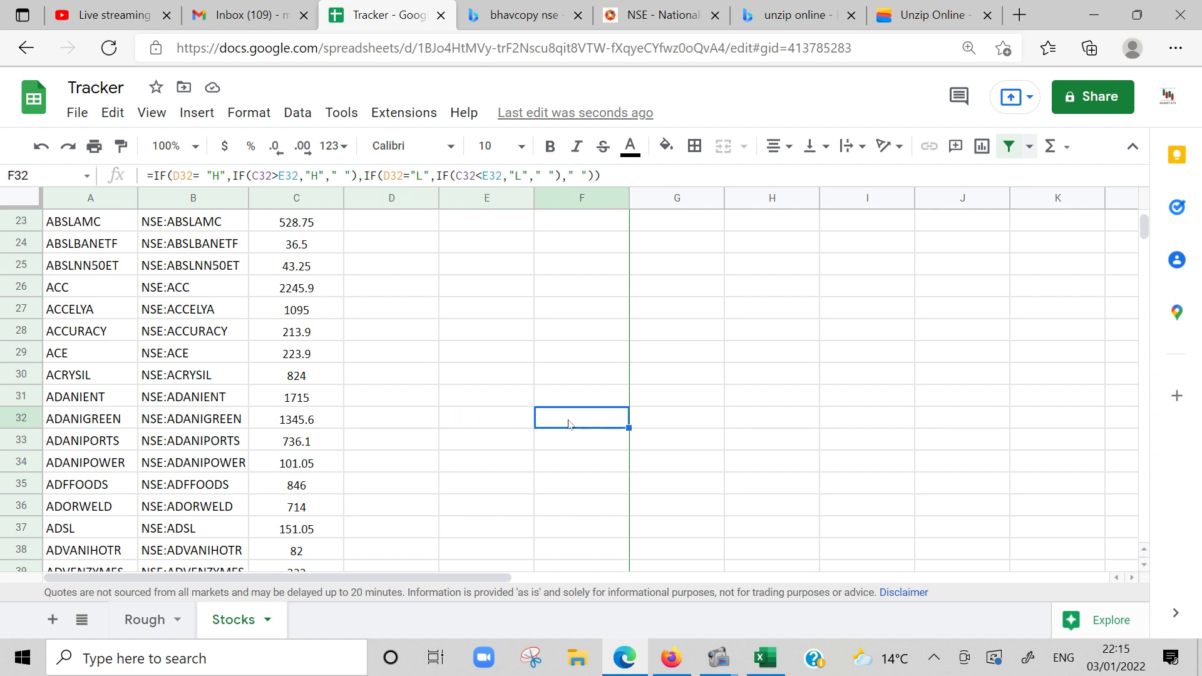
{"action": "scroll", "coordinate": [546, 413], "scroll_direction": "up", "scroll_amount": 8}
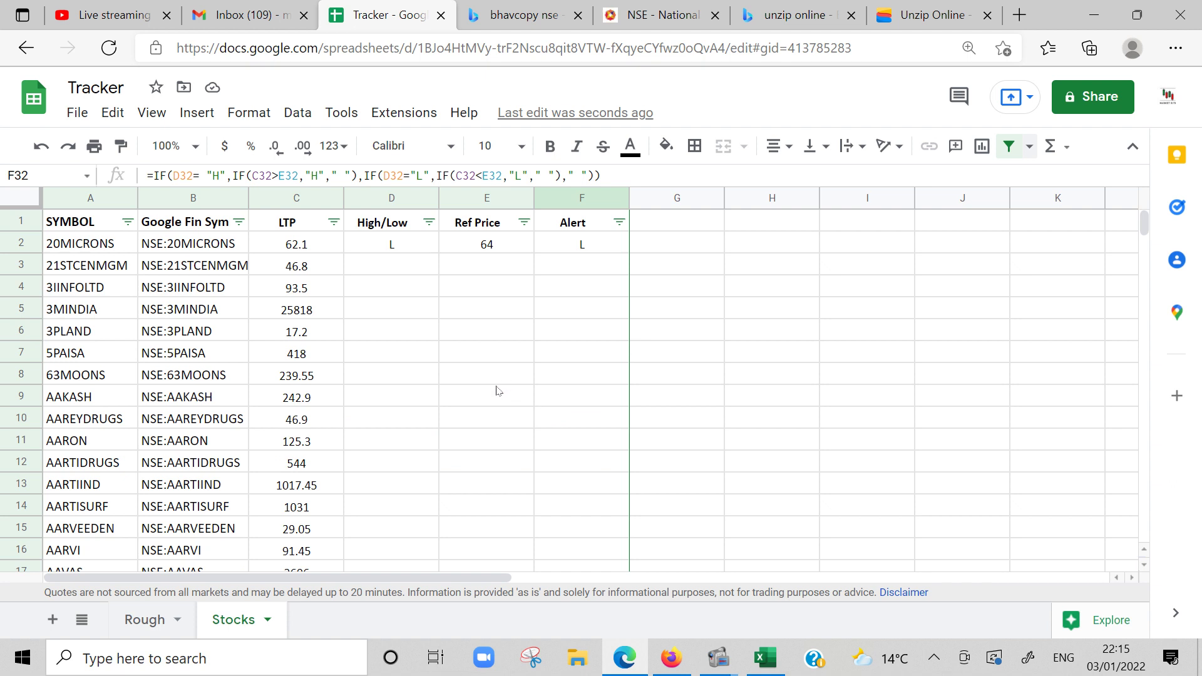
{"action": "scroll", "coordinate": [495, 388], "scroll_direction": "down", "scroll_amount": 20}
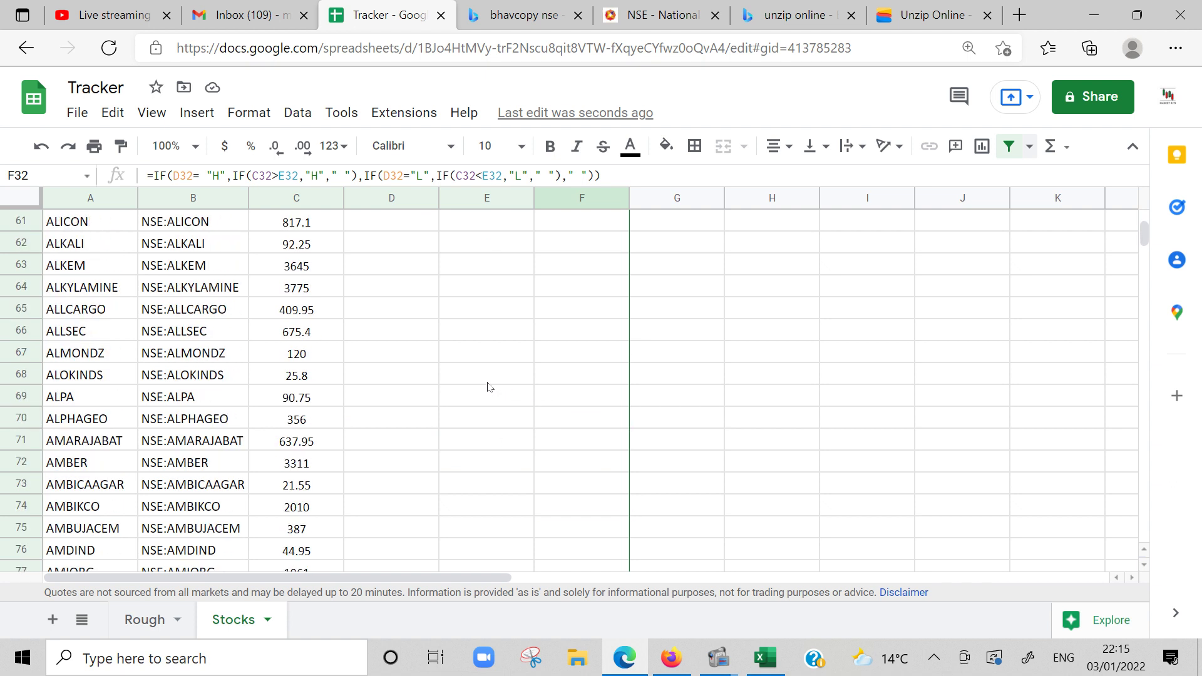
{"action": "scroll", "coordinate": [489, 386], "scroll_direction": "down", "scroll_amount": 20}
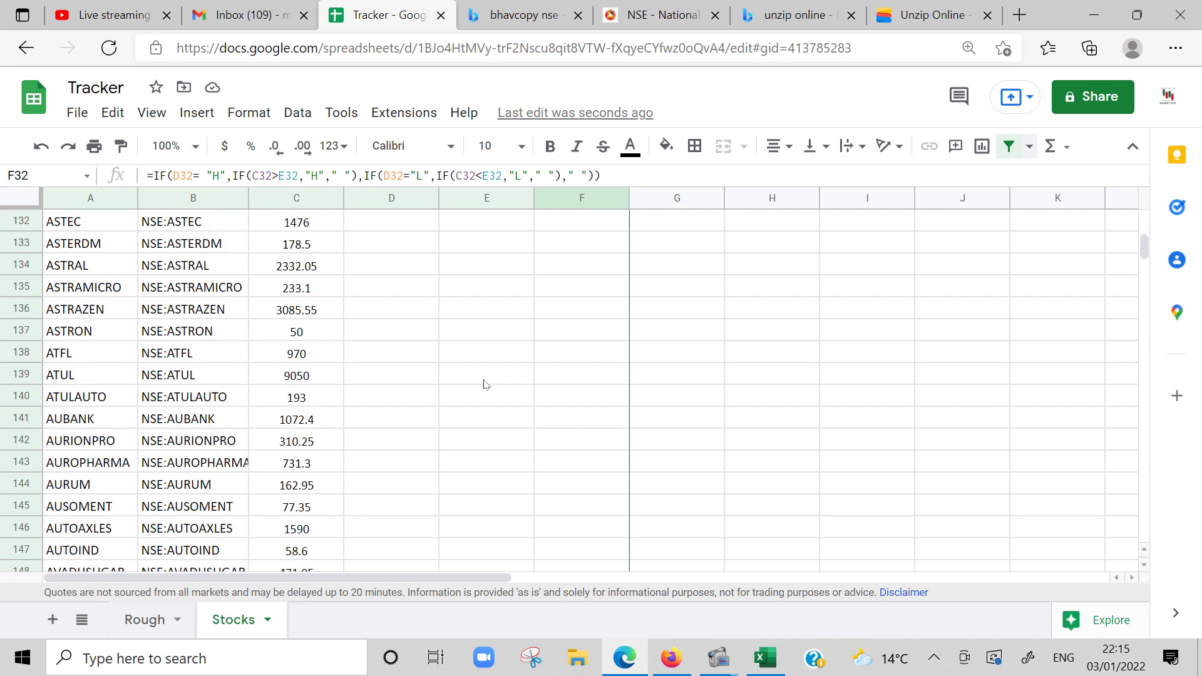
{"action": "scroll", "coordinate": [484, 384], "scroll_direction": "up", "scroll_amount": 20}
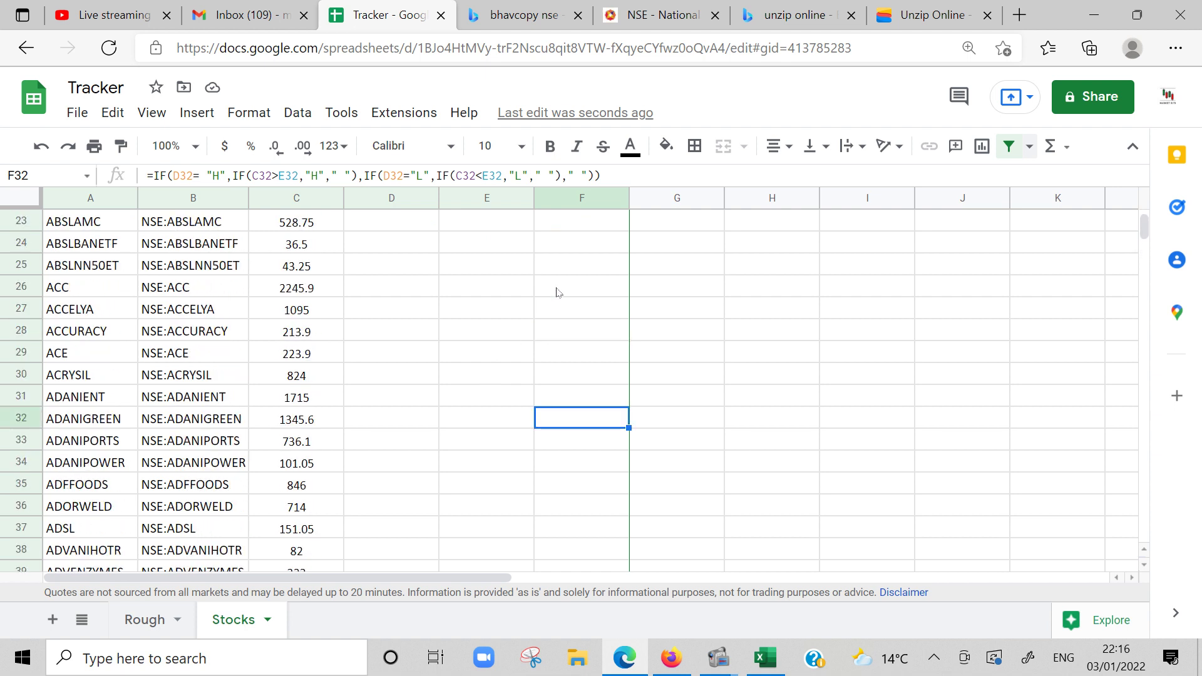
{"action": "scroll", "coordinate": [563, 273], "scroll_direction": "up", "scroll_amount": 7}
{"action": "left_click", "coordinate": [568, 305]}
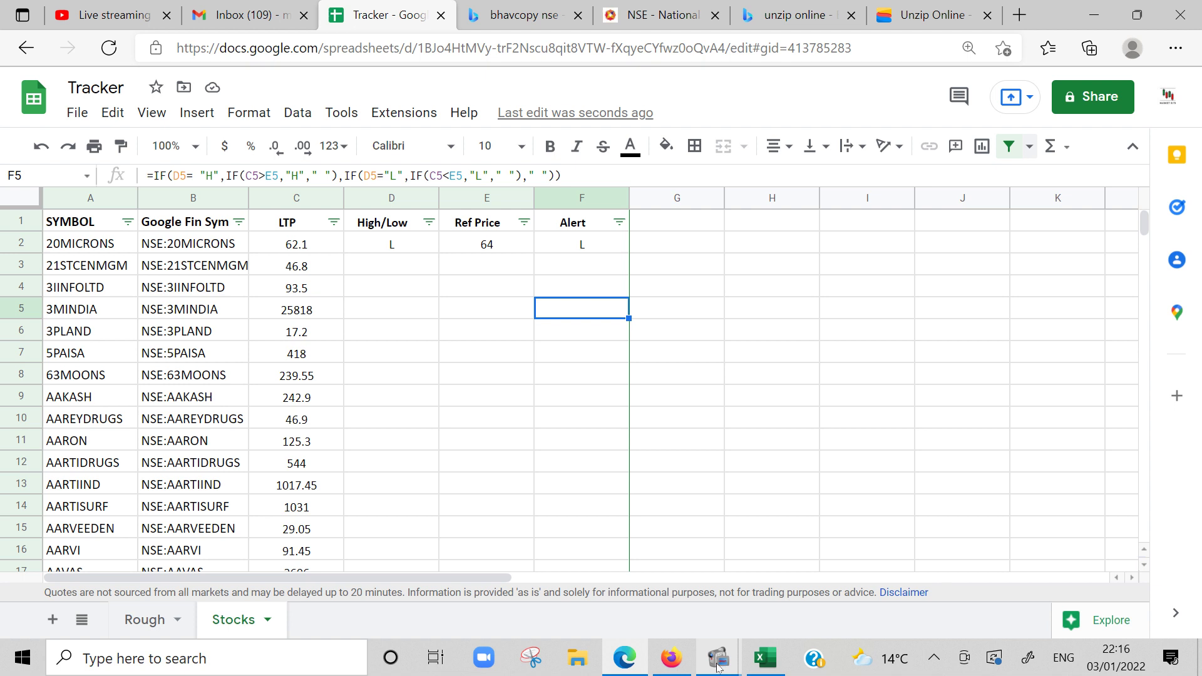
Show the Screen Record window thumbnails from its taskbar icon
{"action": "mouse_move", "coordinate": [718, 667]}
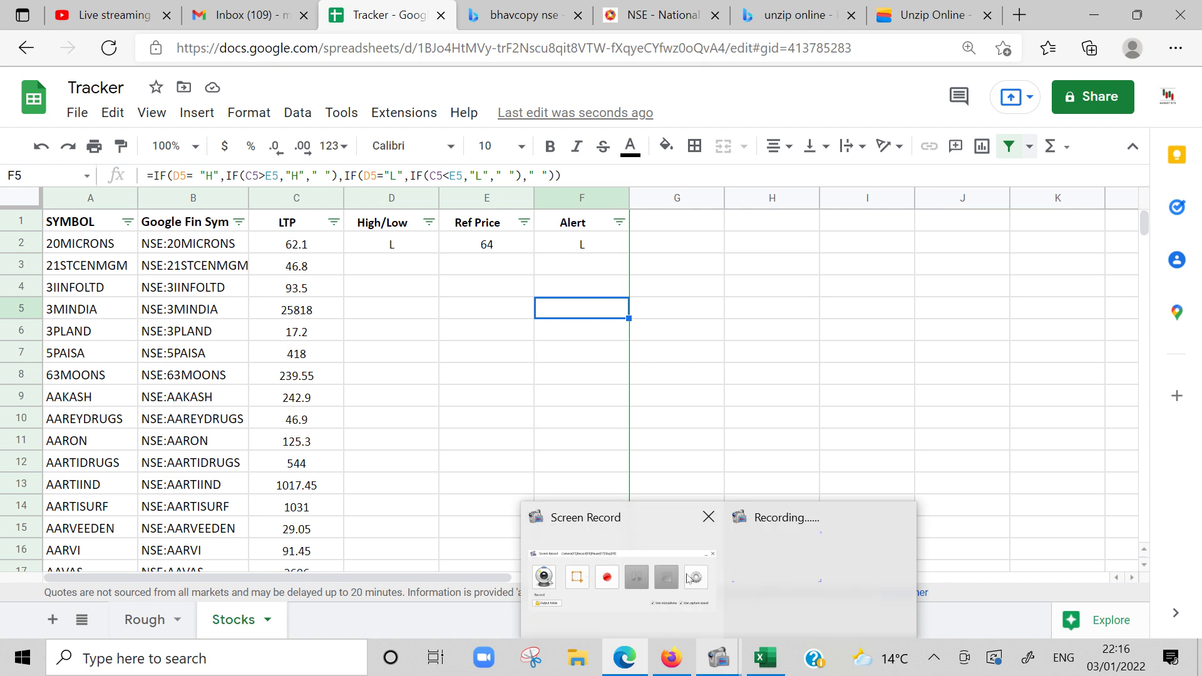